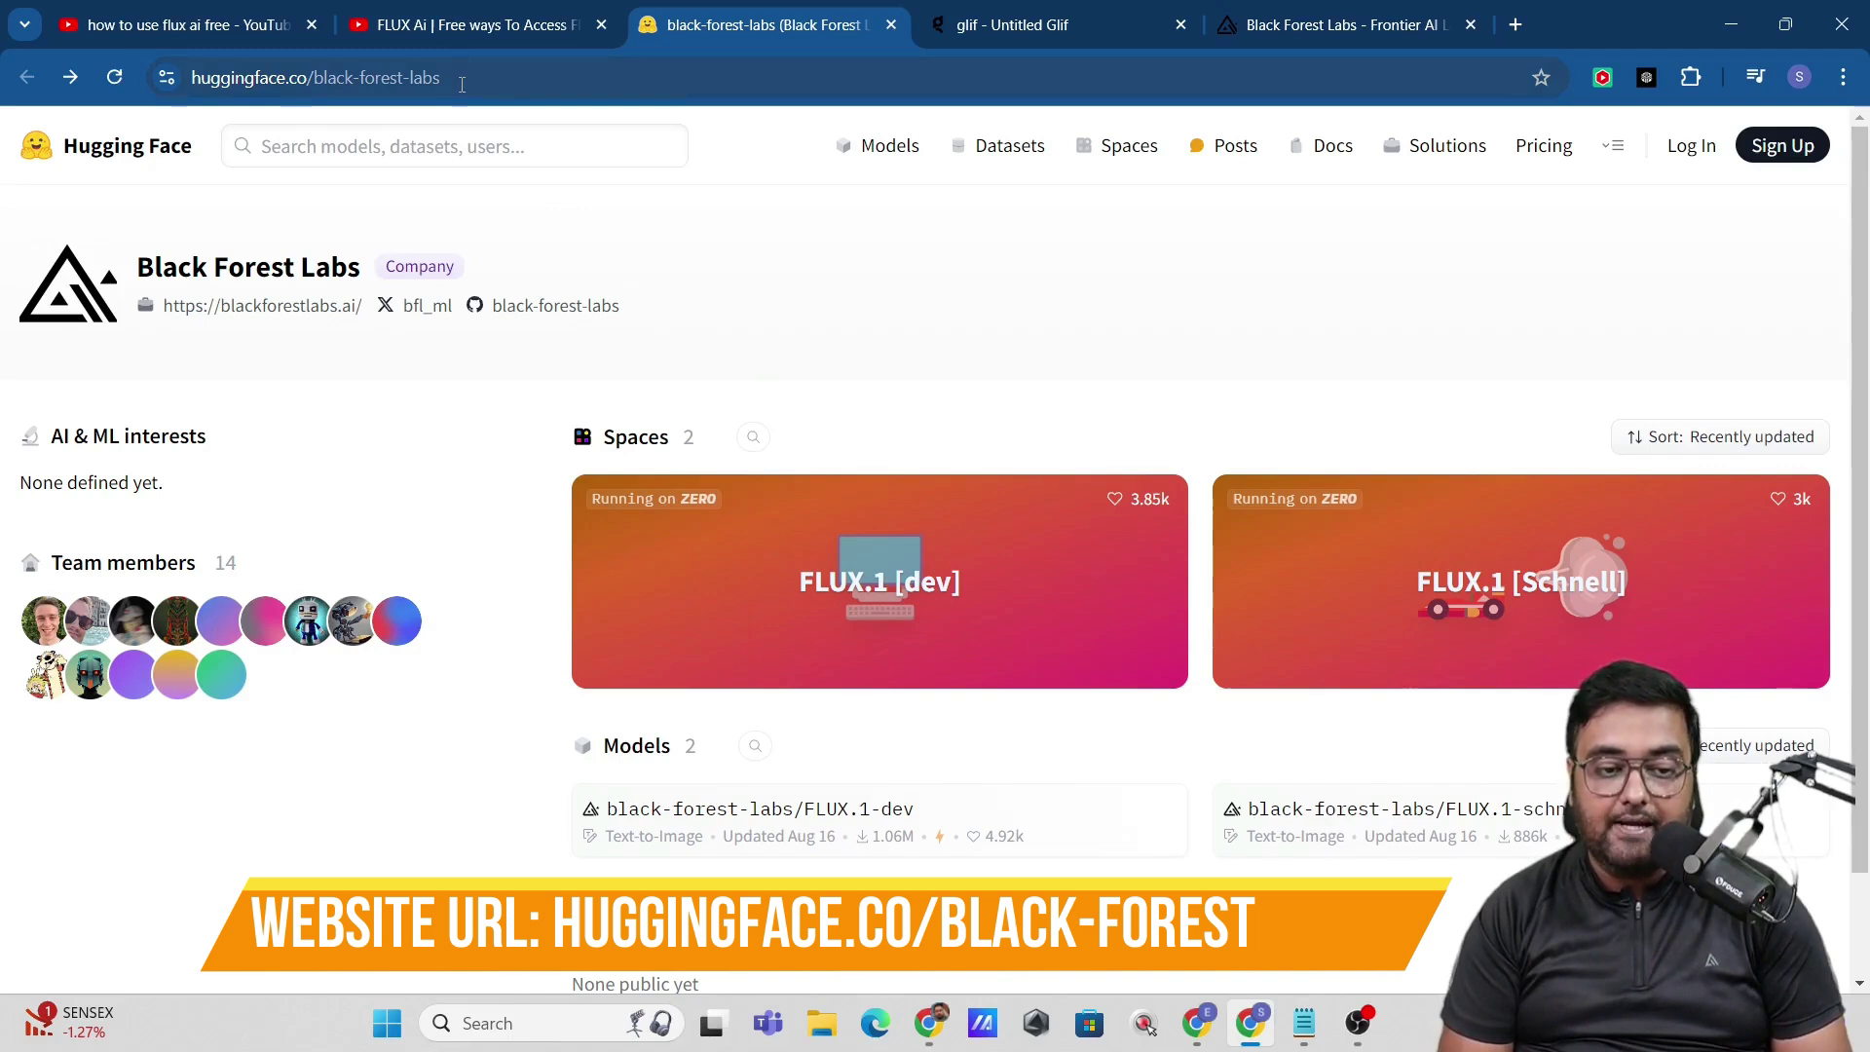
Open the FLUX.1 [schnell] Space from the Black Forest Labs organisation page.
drag(441, 78, 354, 76)
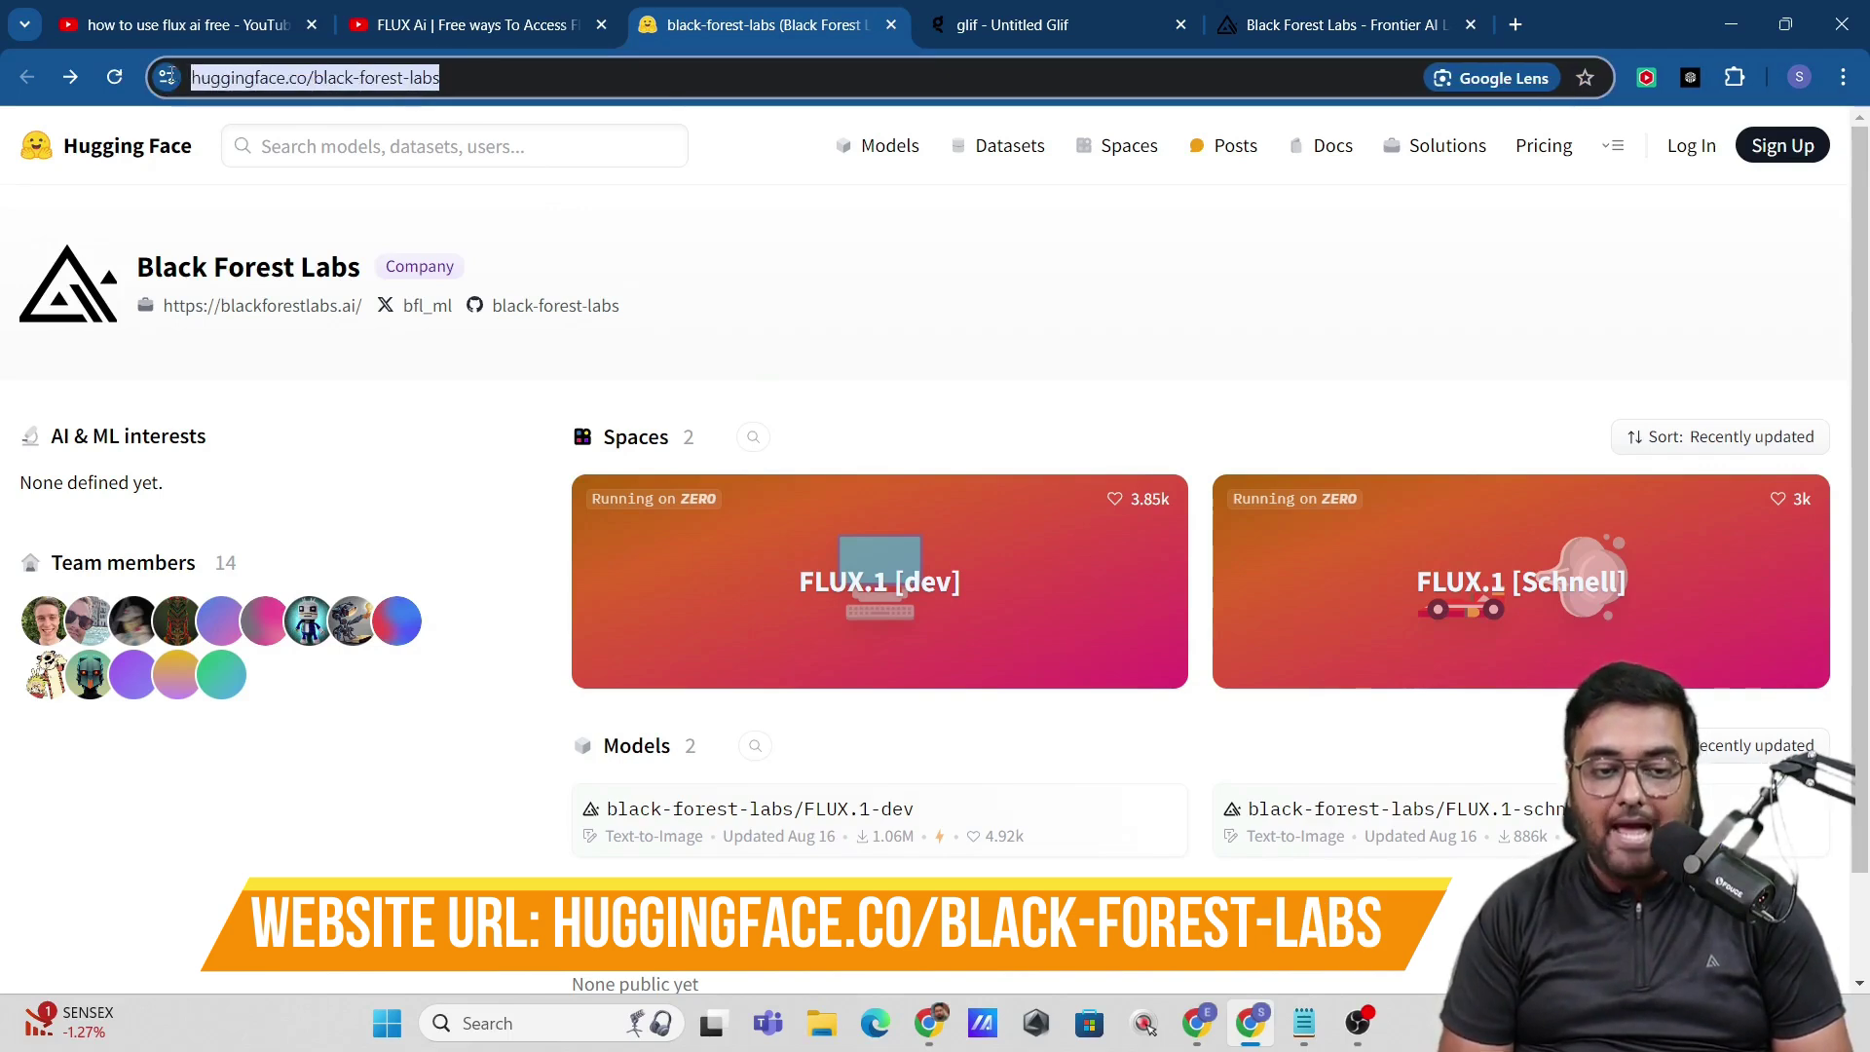
click(750, 268)
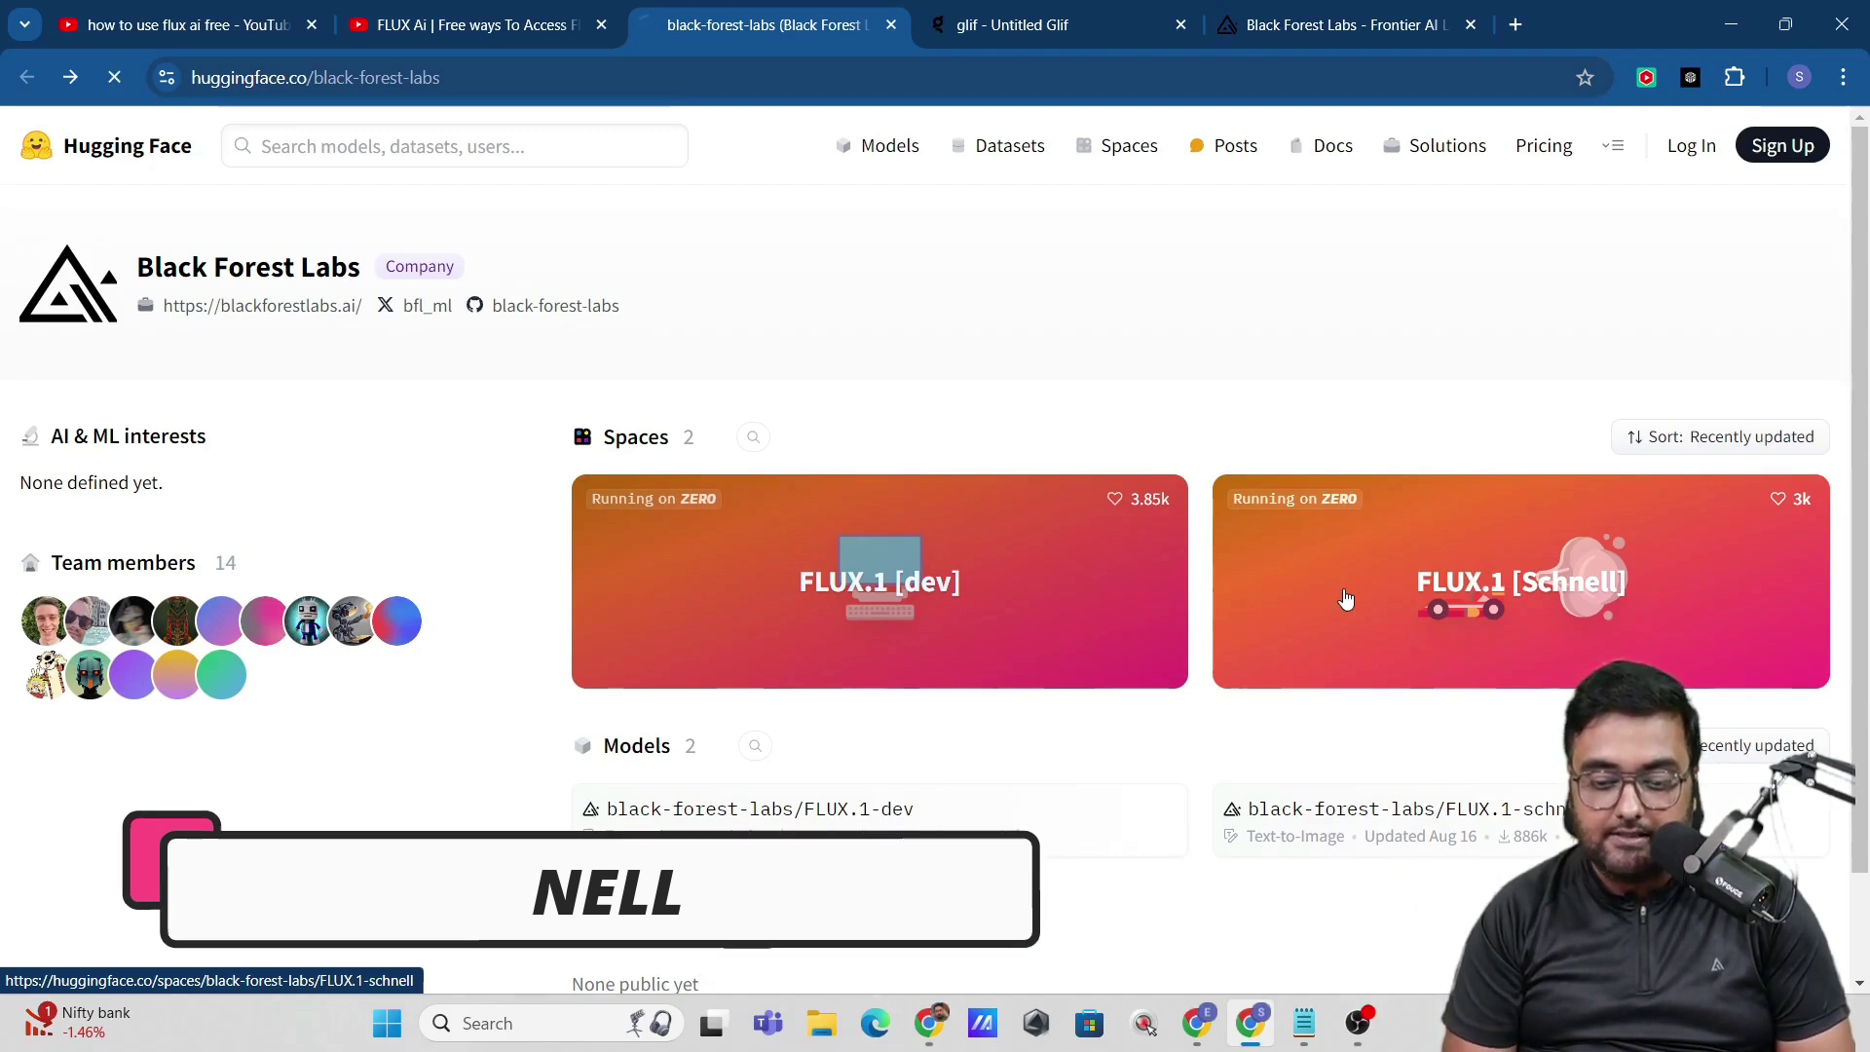
click(1346, 599)
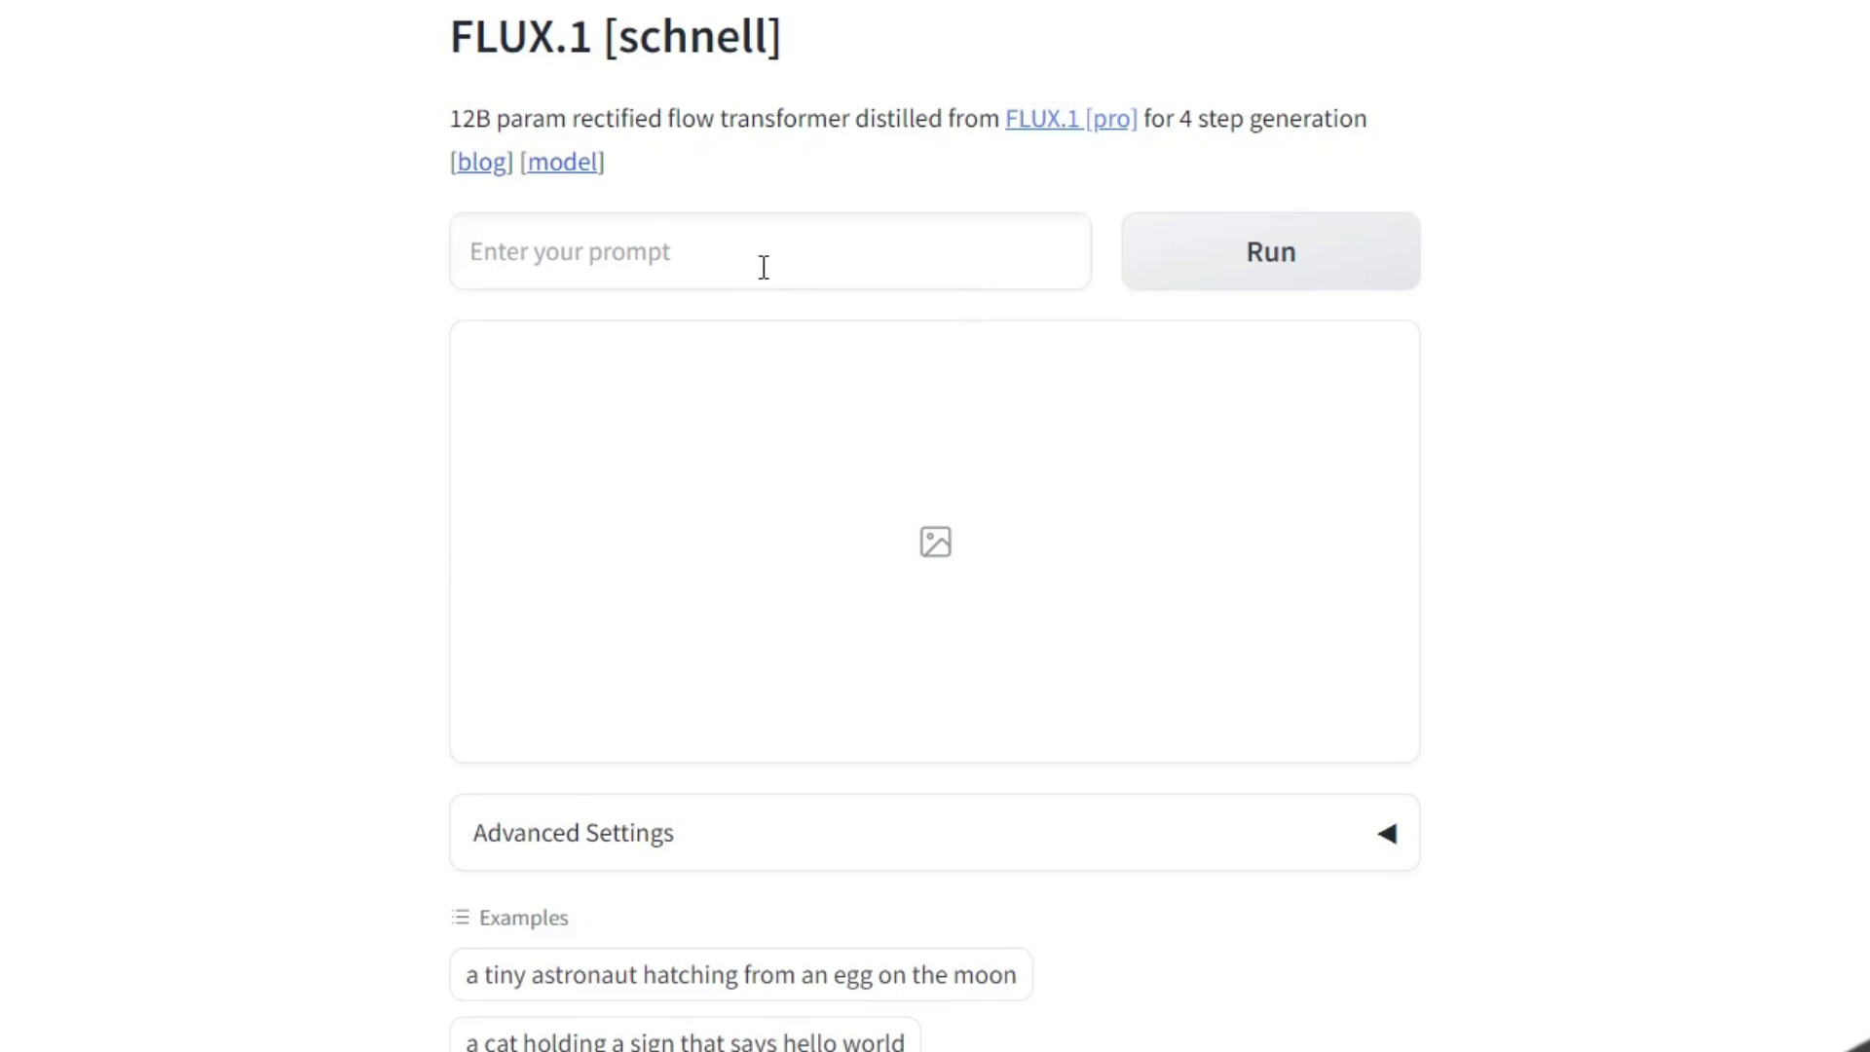
Paste the long poolside portrait prompt, review it, and generate the image.
click(704, 253)
key(ctrl+v)
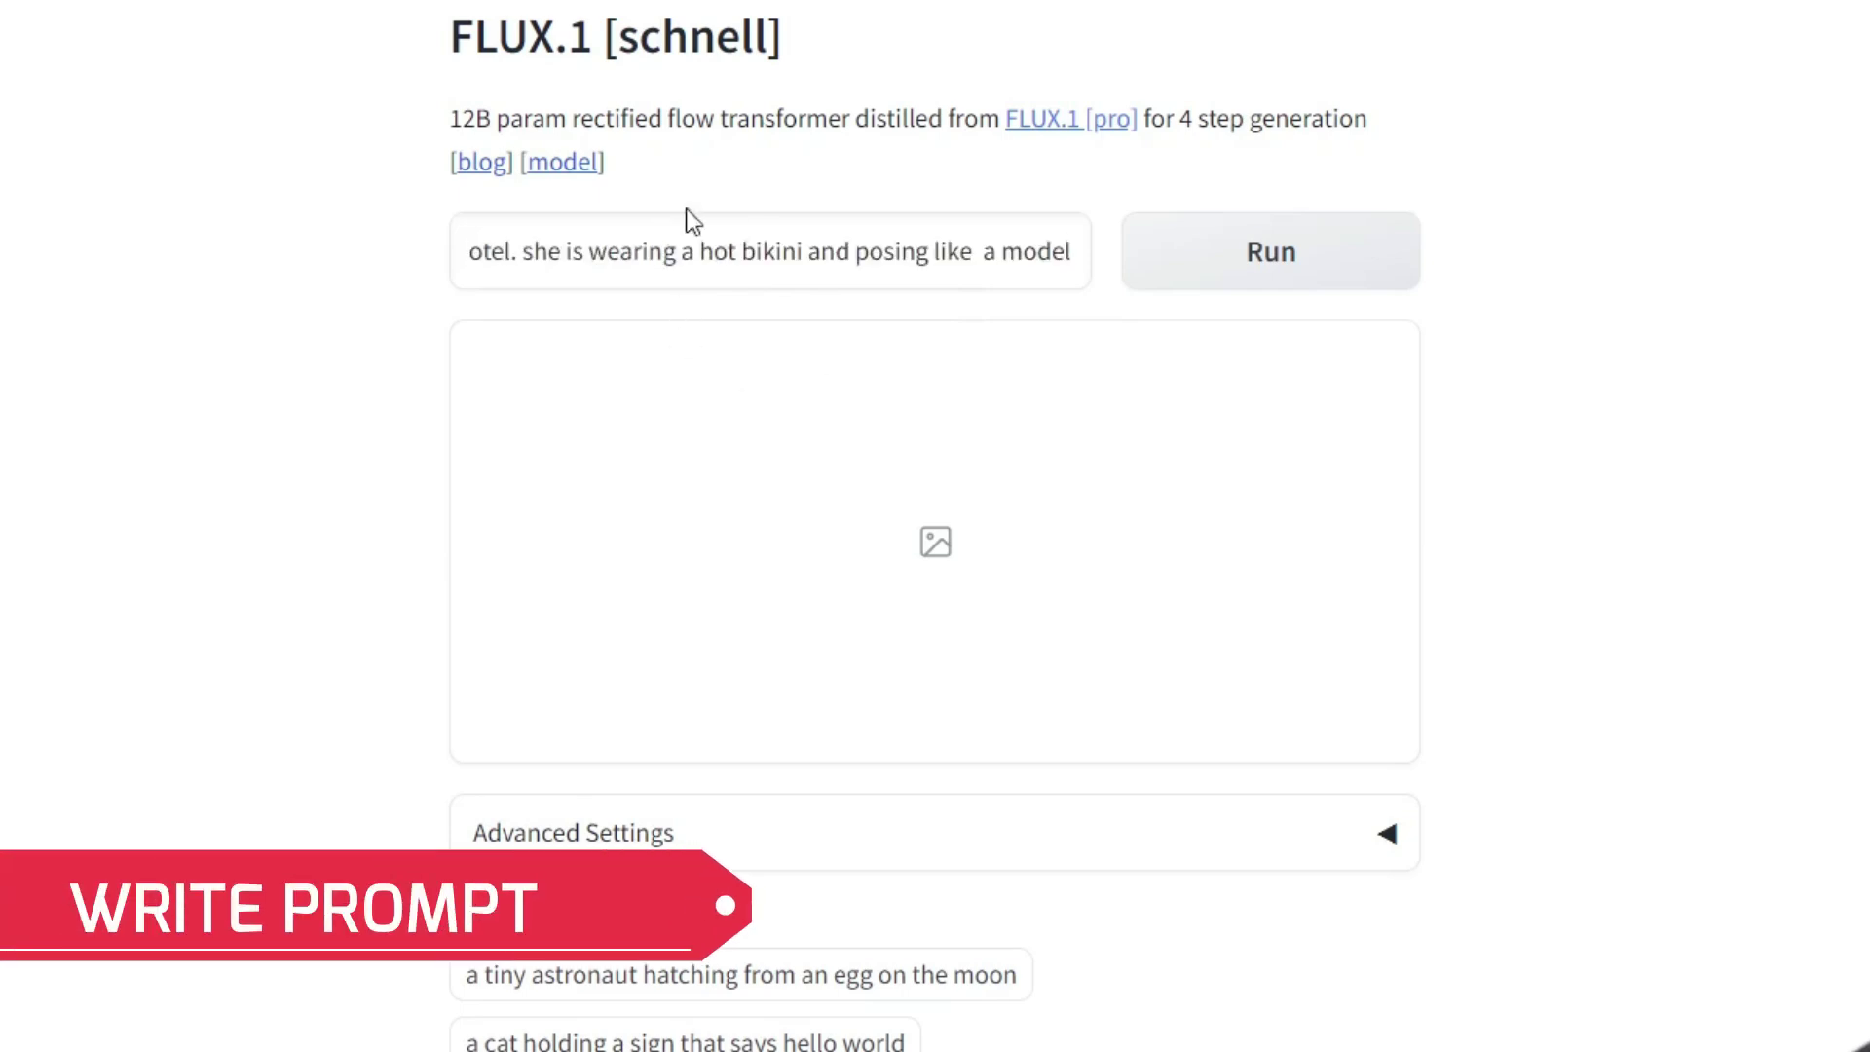
key(Left)
key(Left)
key(Left)
key(Left)
key(Left)
key(Left)
key(Left)
key(Left)
key(Left)
key(Left)
key(Left)
key(Left)
key(Left)
key(Left)
key(Left)
key(Left)
key(Left)
key(Left)
key(Left)
key(Left)
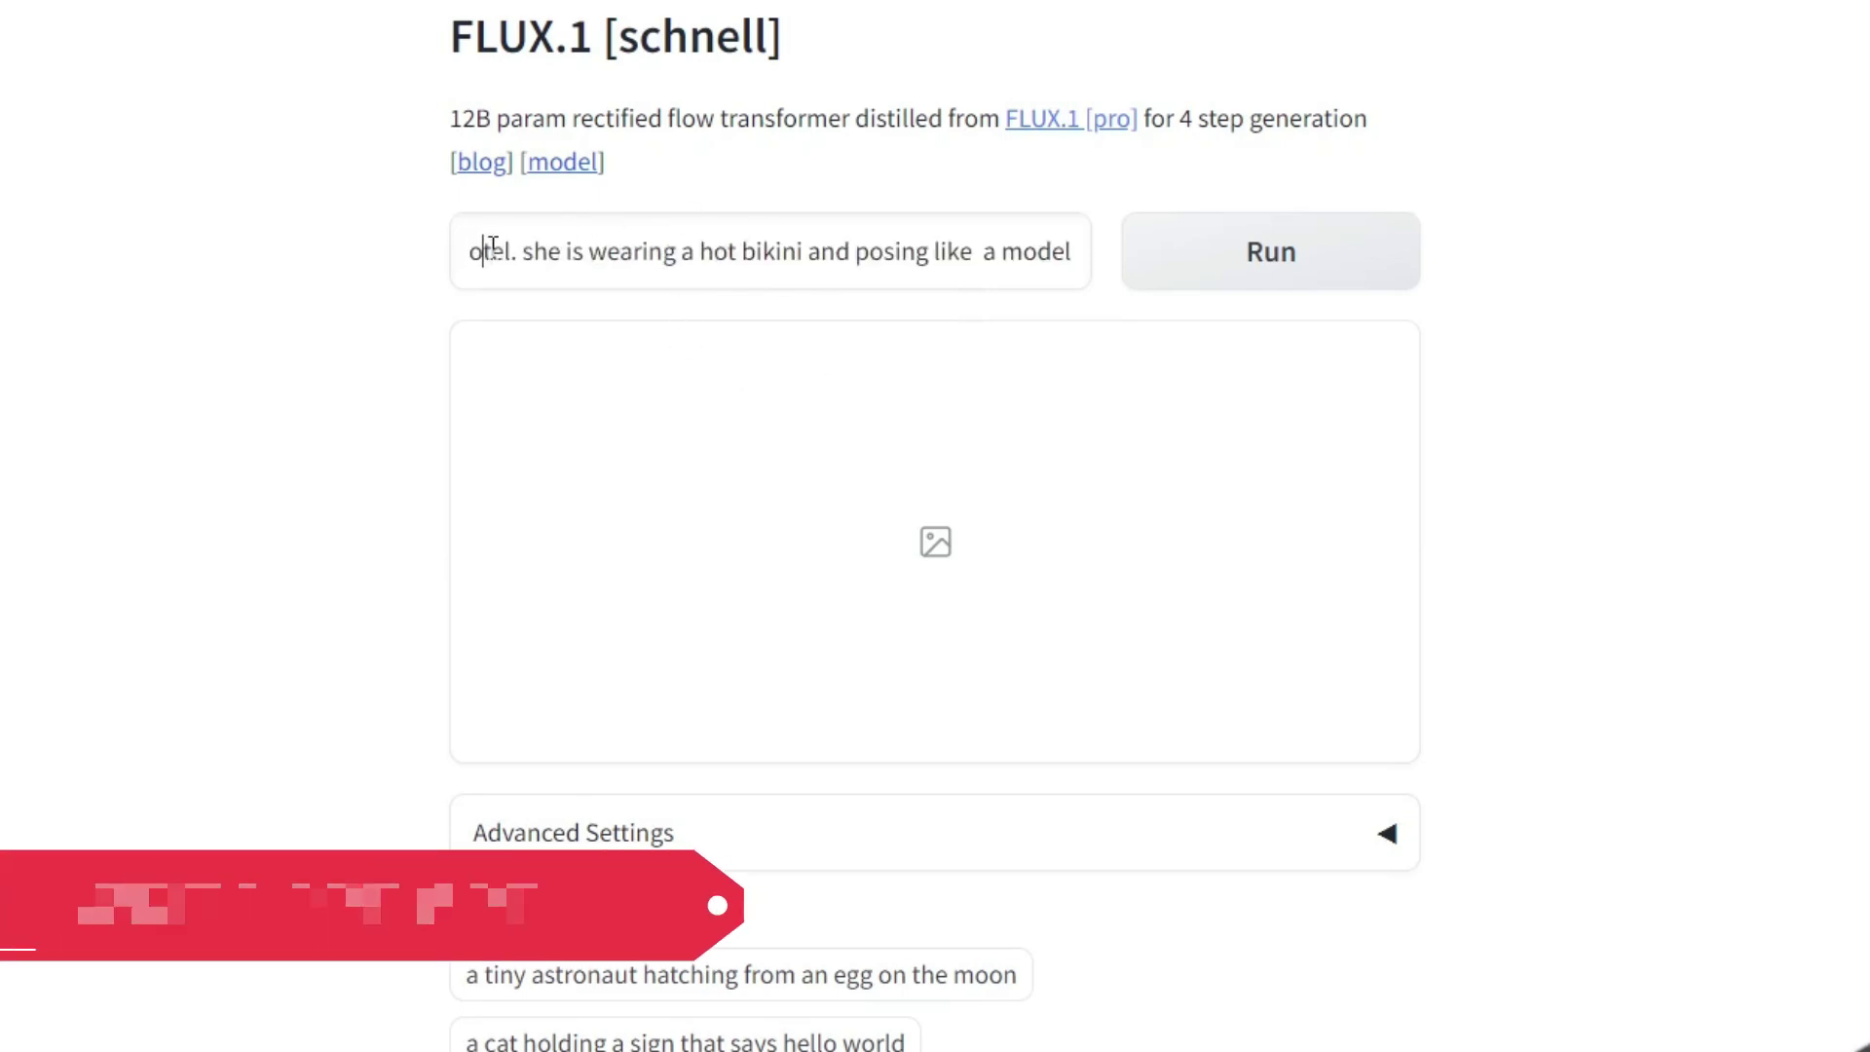
key(Left)
key(Left)
key(Left)
key(Left)
key(Left)
key(Left)
key(Left)
key(Left)
key(Left)
key(Left)
key(Left)
key(Left)
key(Left)
key(Left)
key(Left)
key(Left)
key(Left)
key(Left)
key(Left)
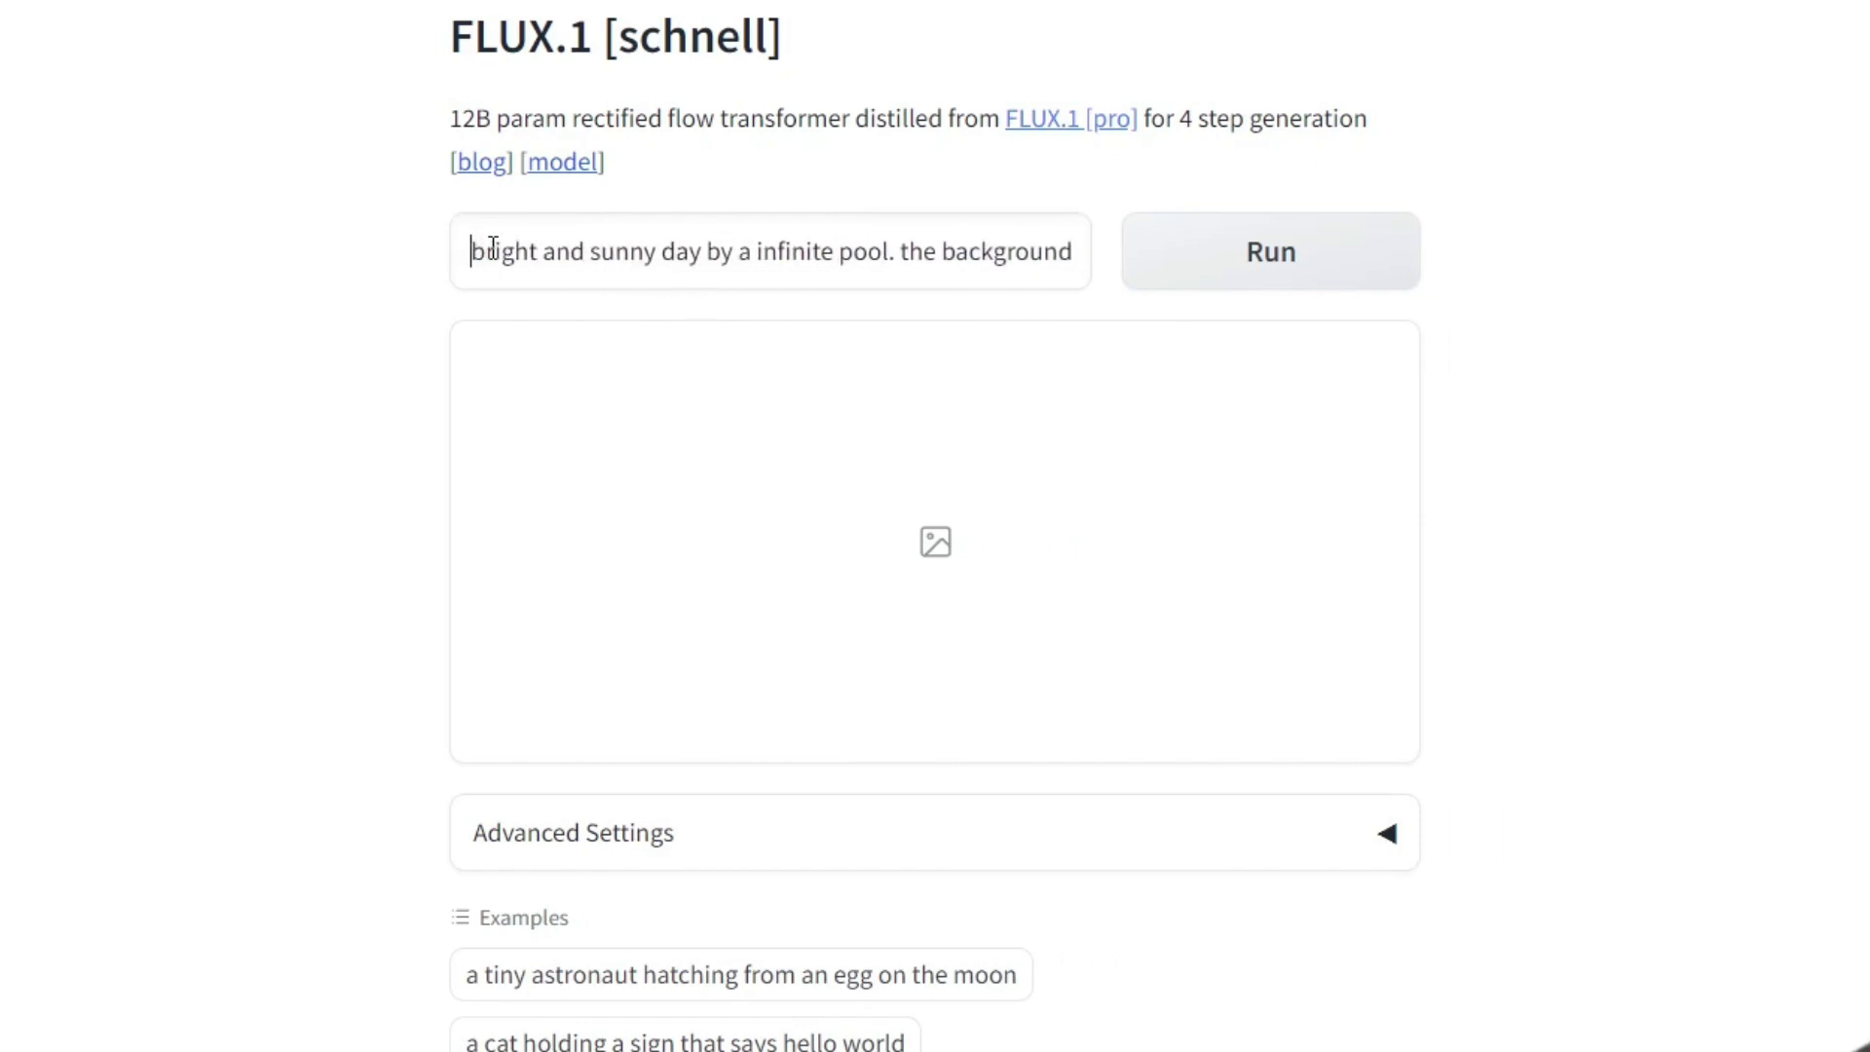
key(Right)
key(Right)
key(Right)
key(Right)
key(Right)
key(Right)
key(Right)
key(Right)
key(Right)
key(Right)
key(Right)
key(Right)
key(Right)
key(Right)
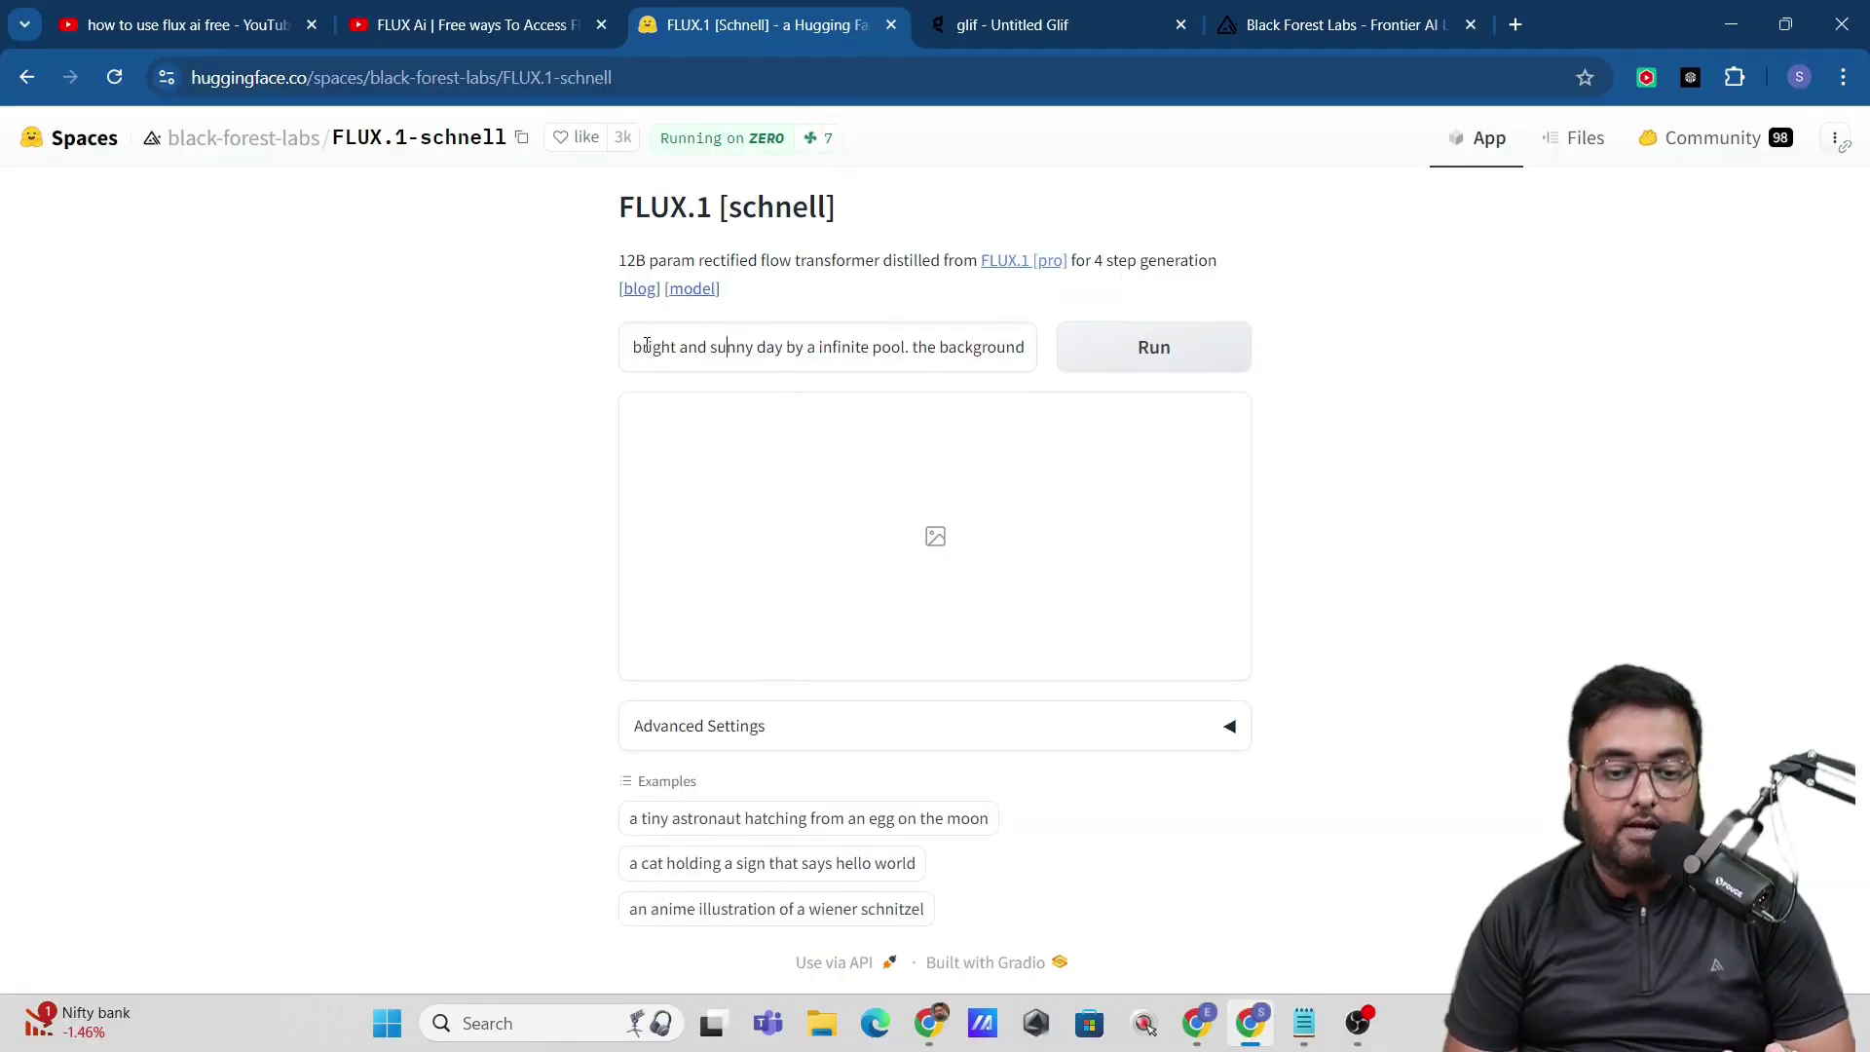
key(Left)
key(Left)
key(Left)
key(Left)
key(Left)
key(Left)
key(Left)
key(Left)
key(Left)
key(Left)
key(Left)
key(Left)
key(Left)
key(Left)
key(Left)
key(Left)
key(Left)
key(Left)
key(Left)
key(Left)
key(Left)
key(Left)
key(Left)
key(Left)
key(Left)
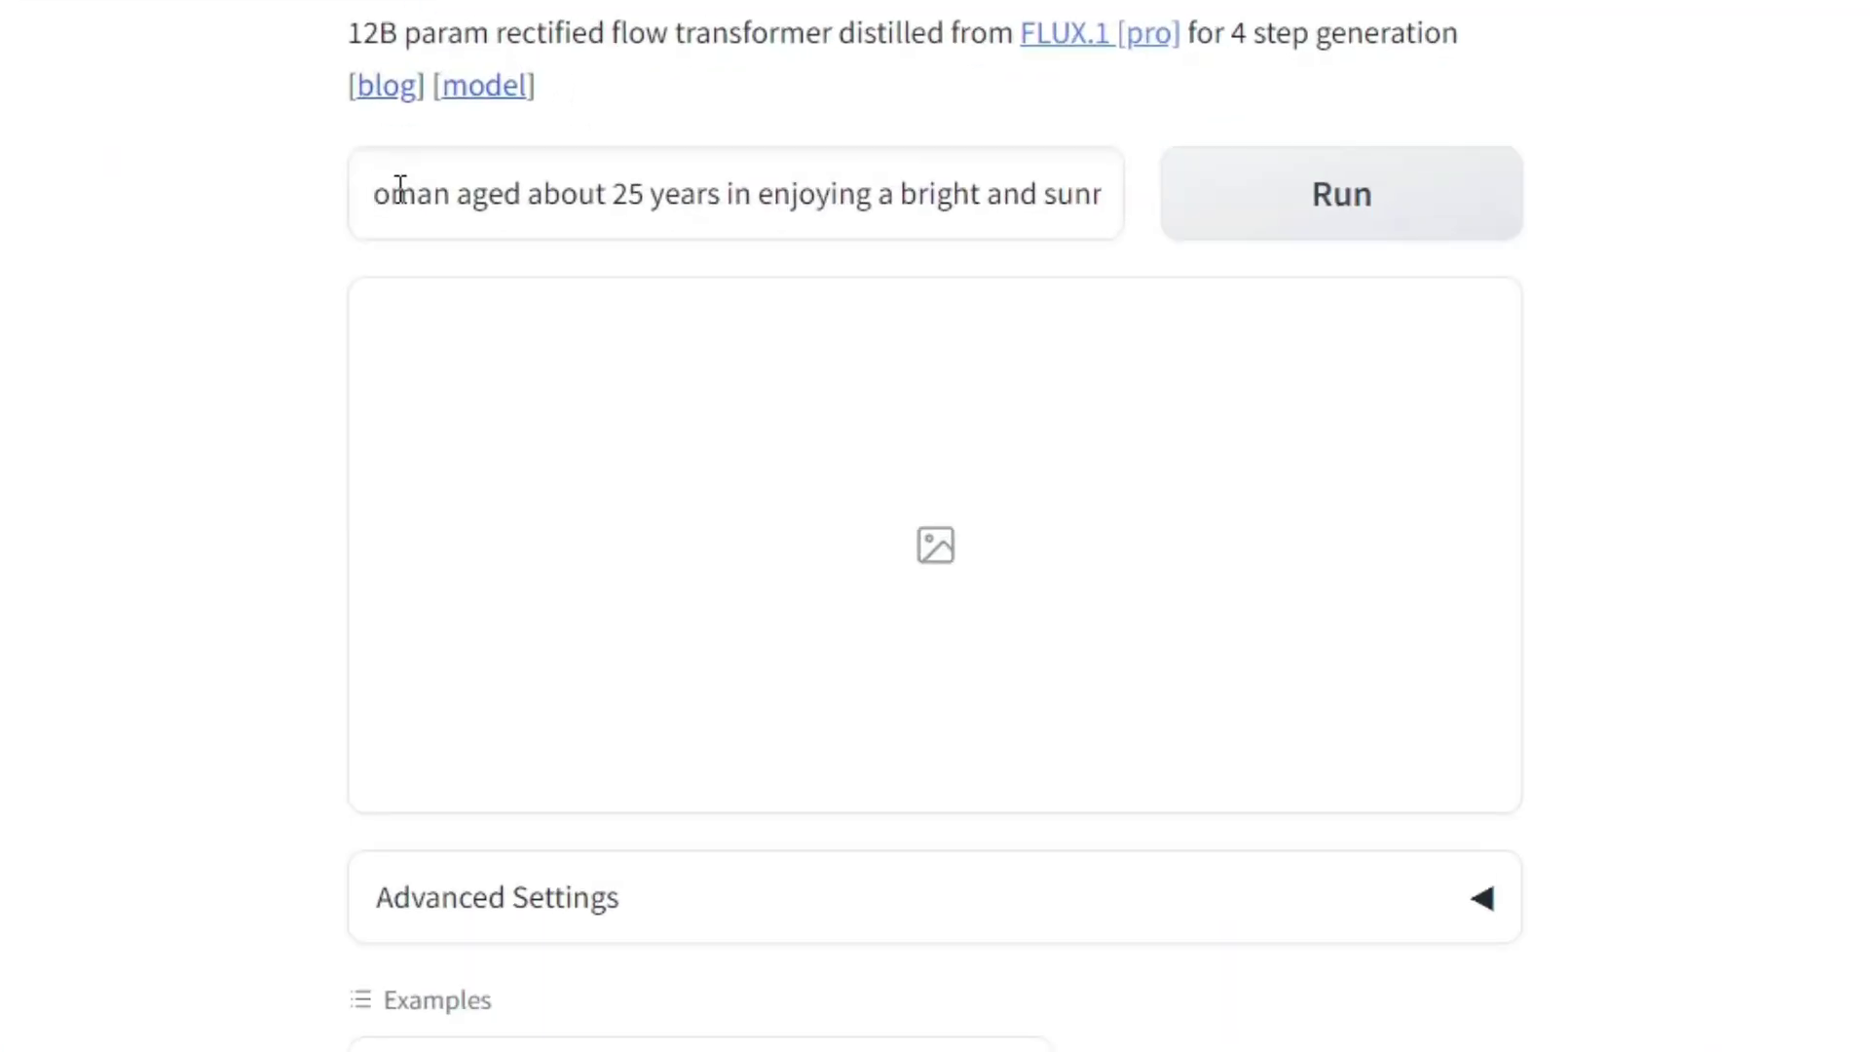
click(1265, 187)
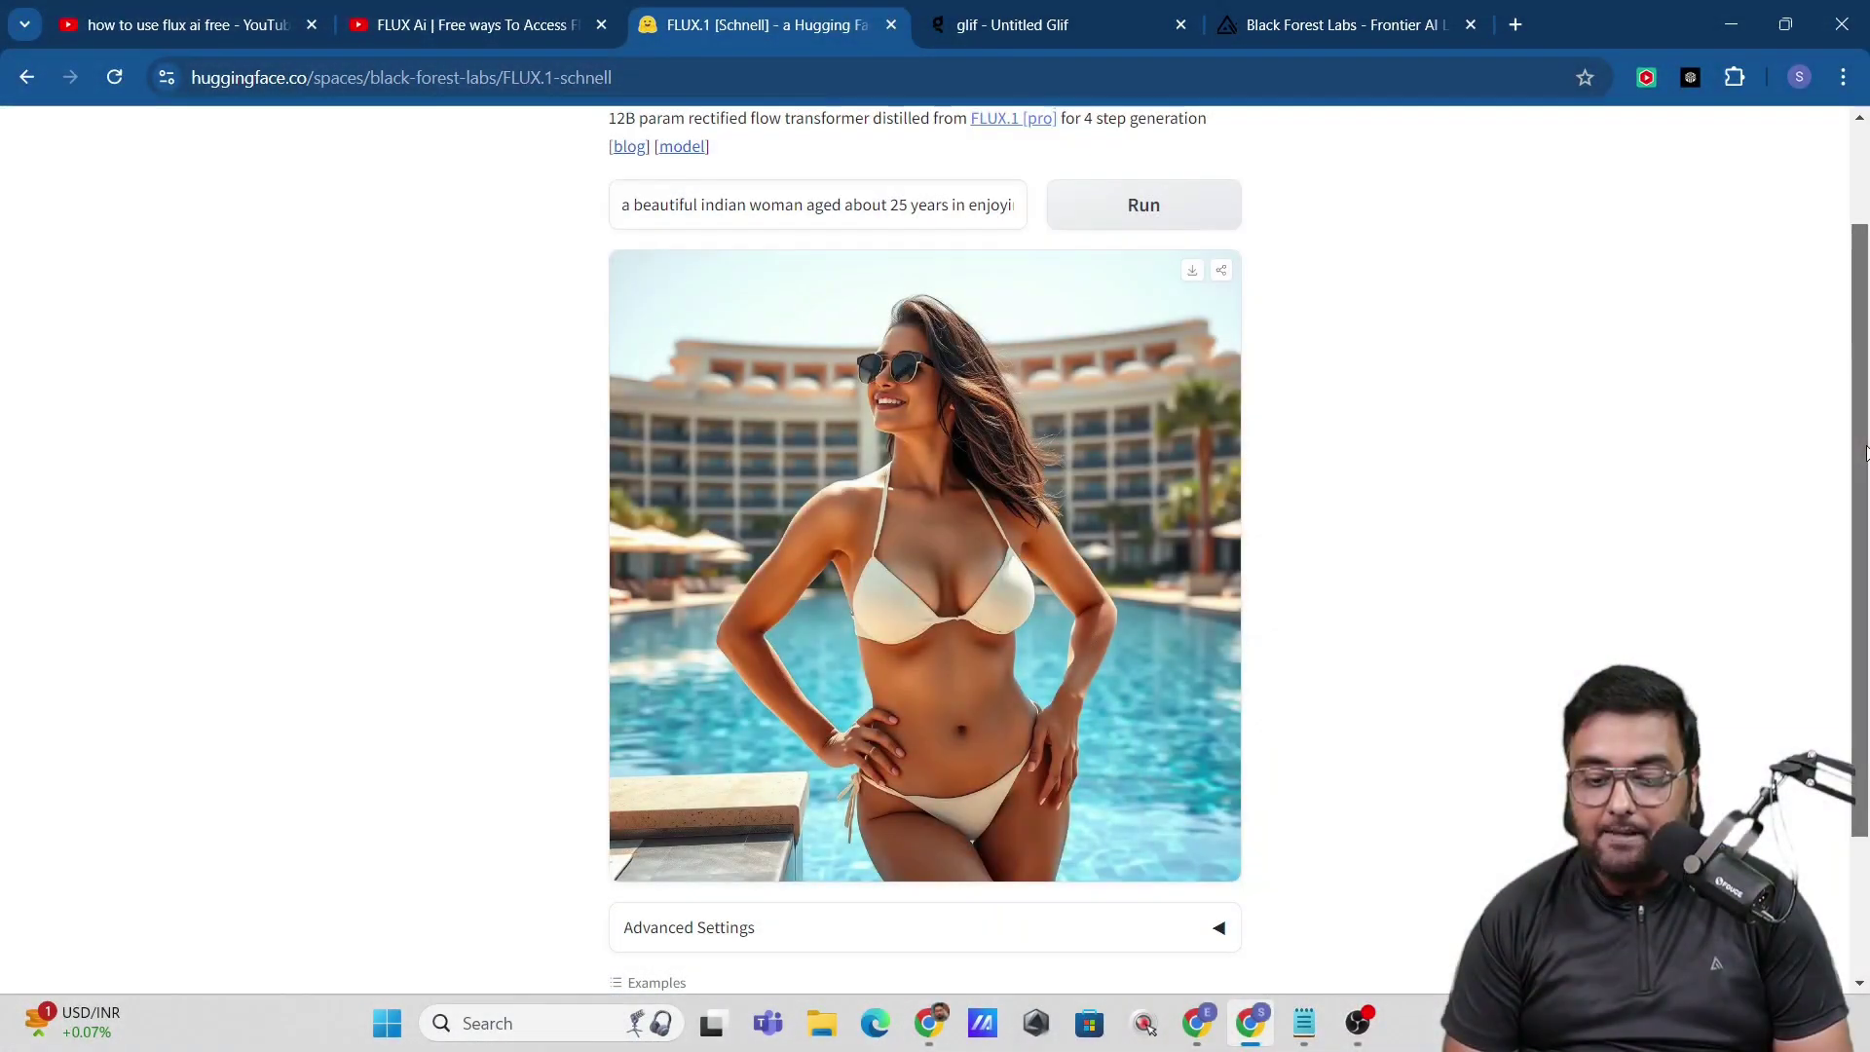
Raise inference steps to 29 in Advanced Settings and regenerate the poolside image.
scroll(1363, 796, down, 2)
click(1217, 733)
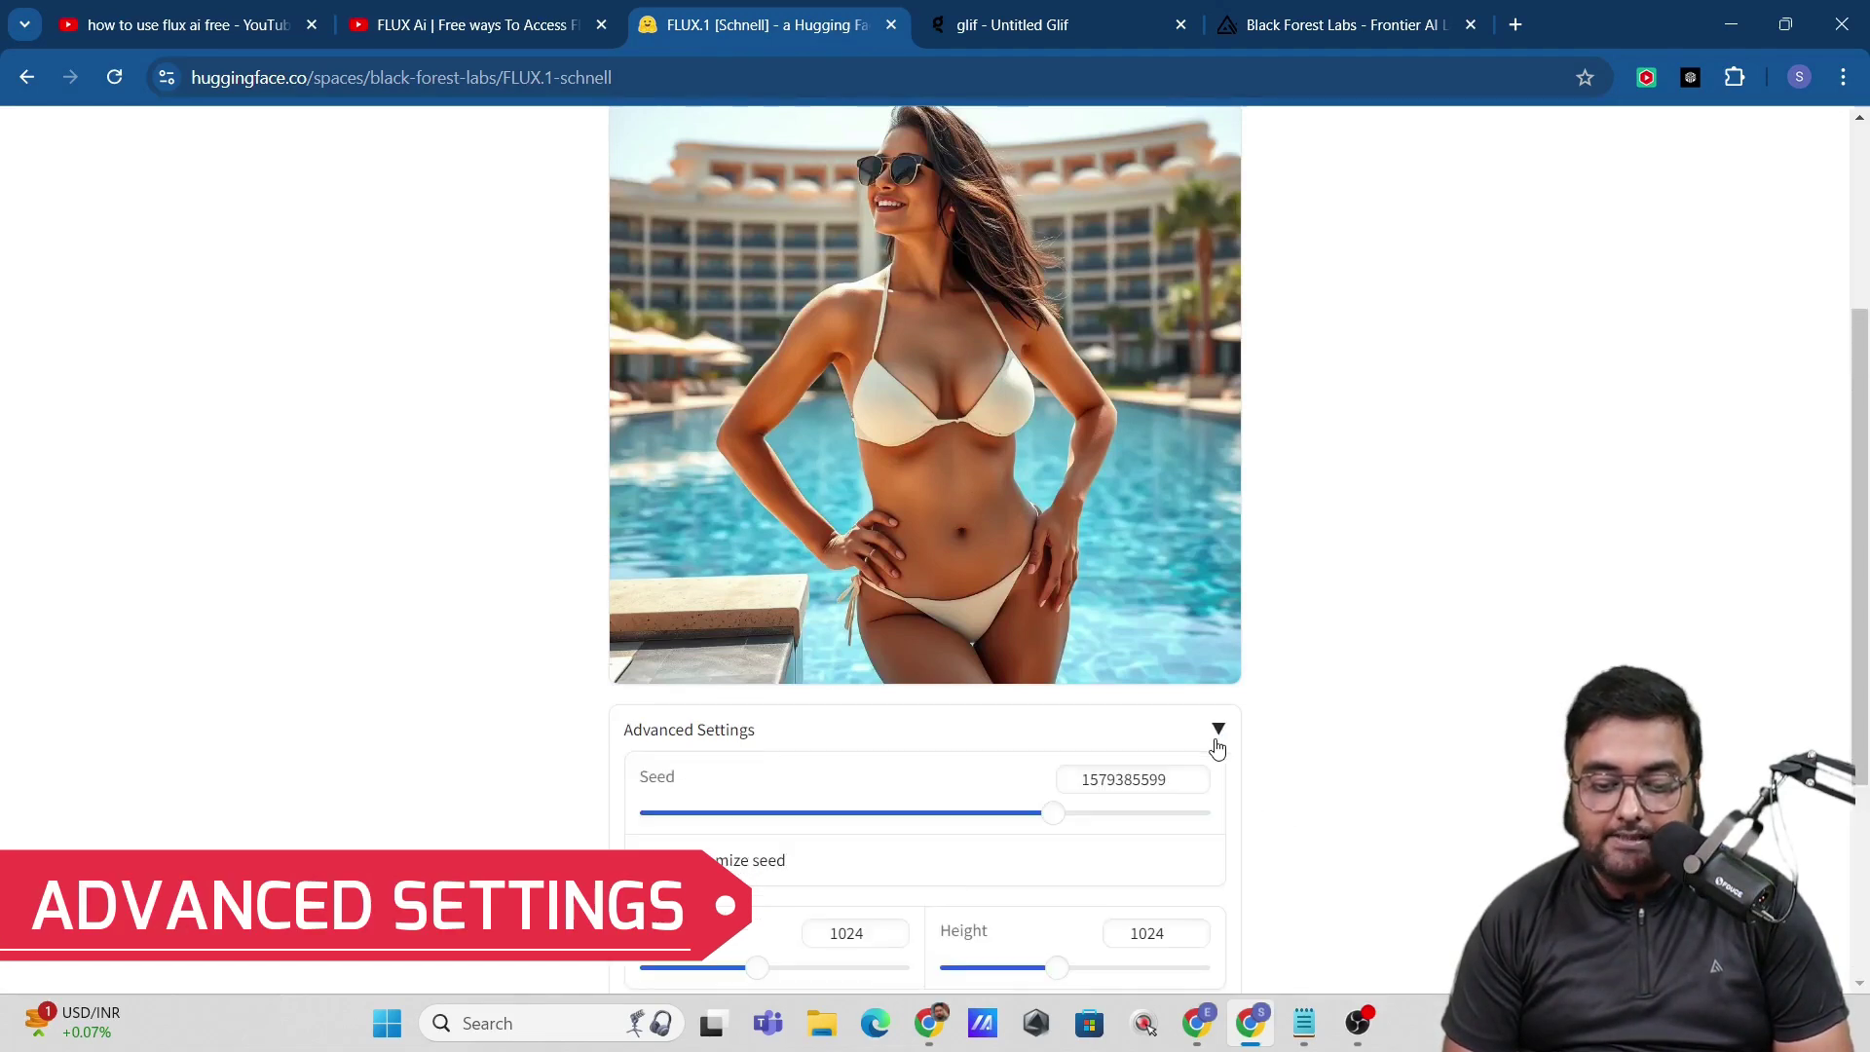
scroll(1864, 602, down, 2)
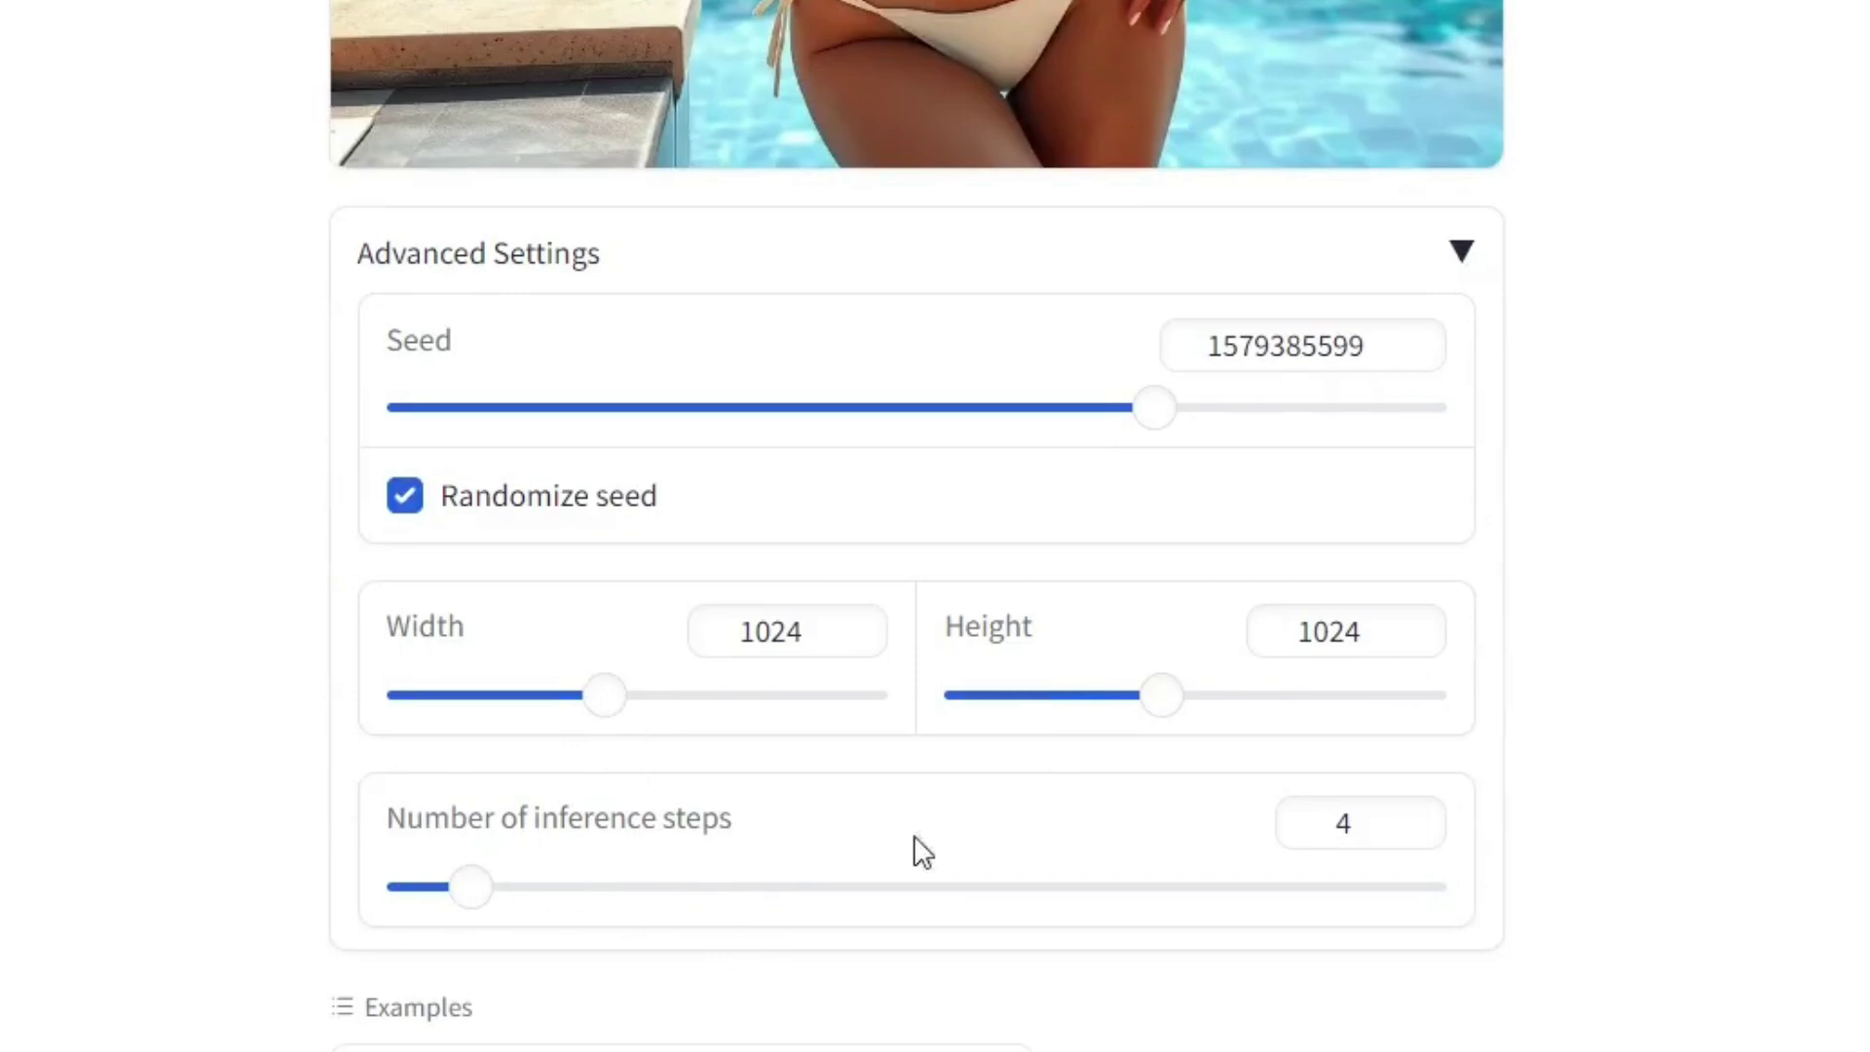
drag(477, 915, 1002, 930)
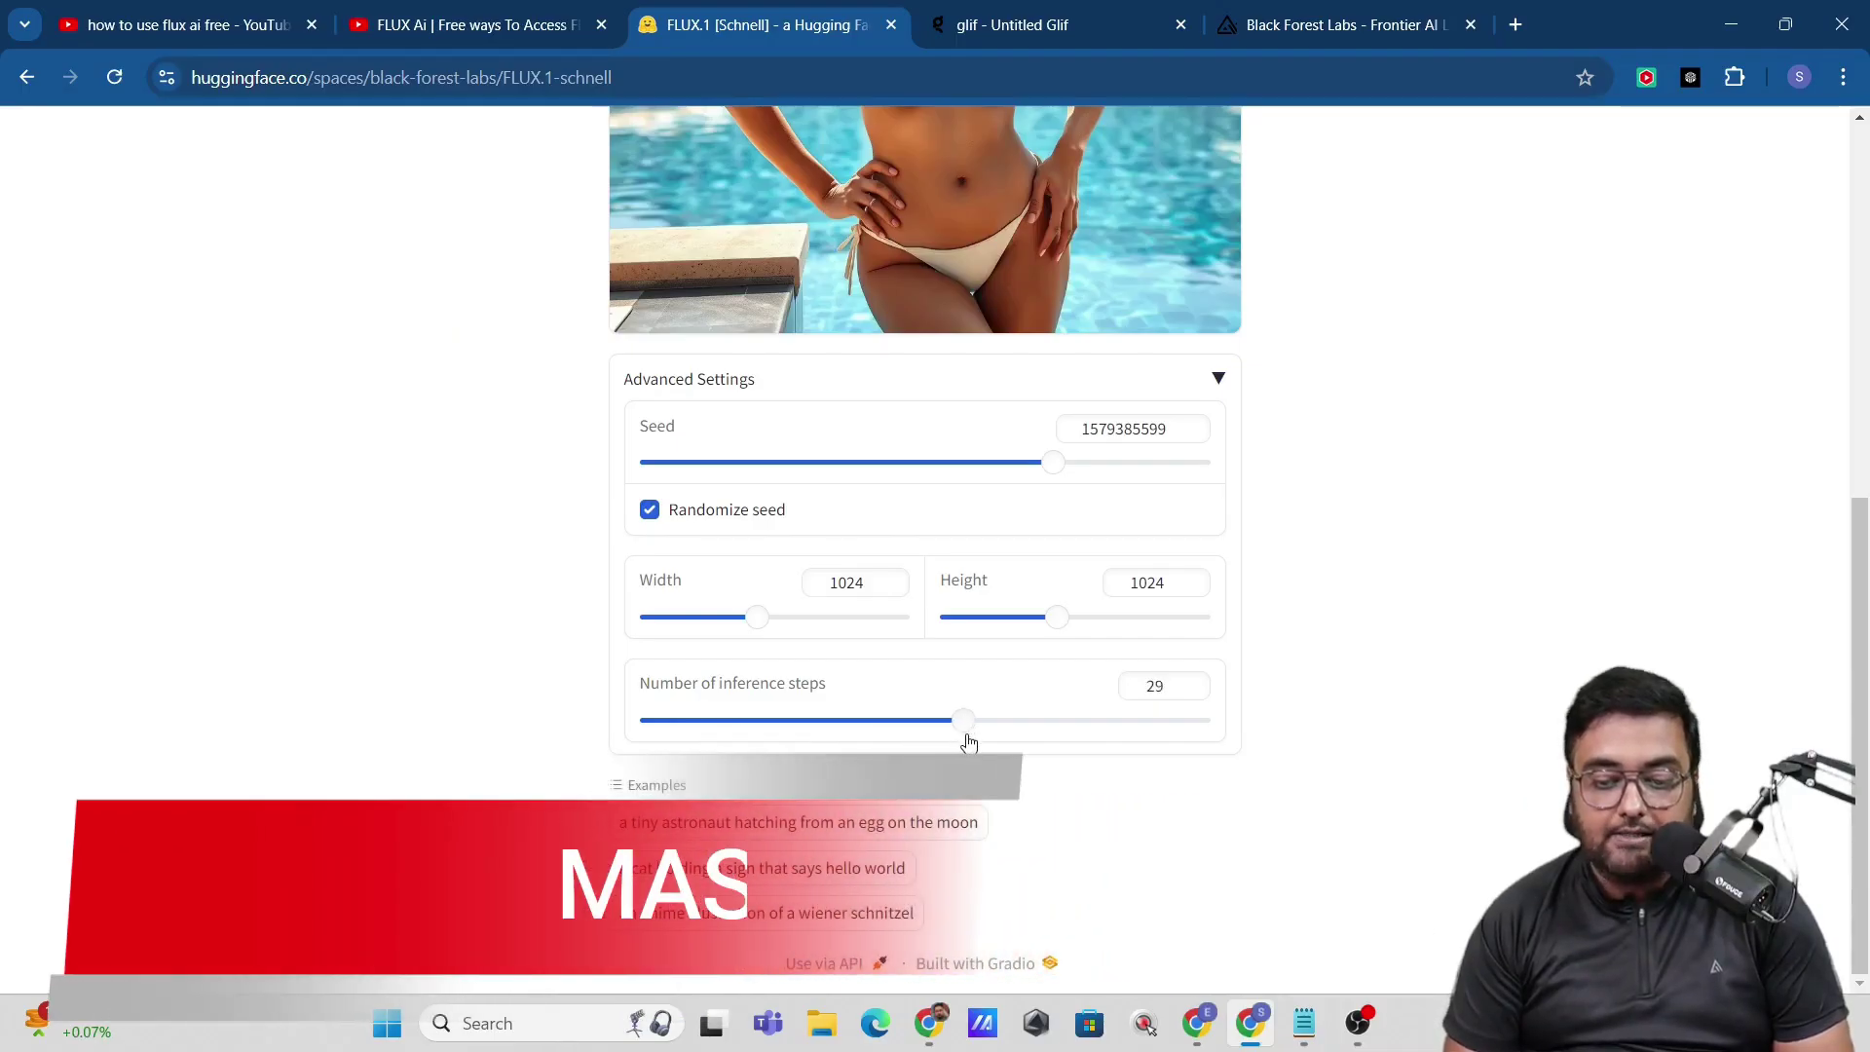
scroll(1866, 602, up, 10)
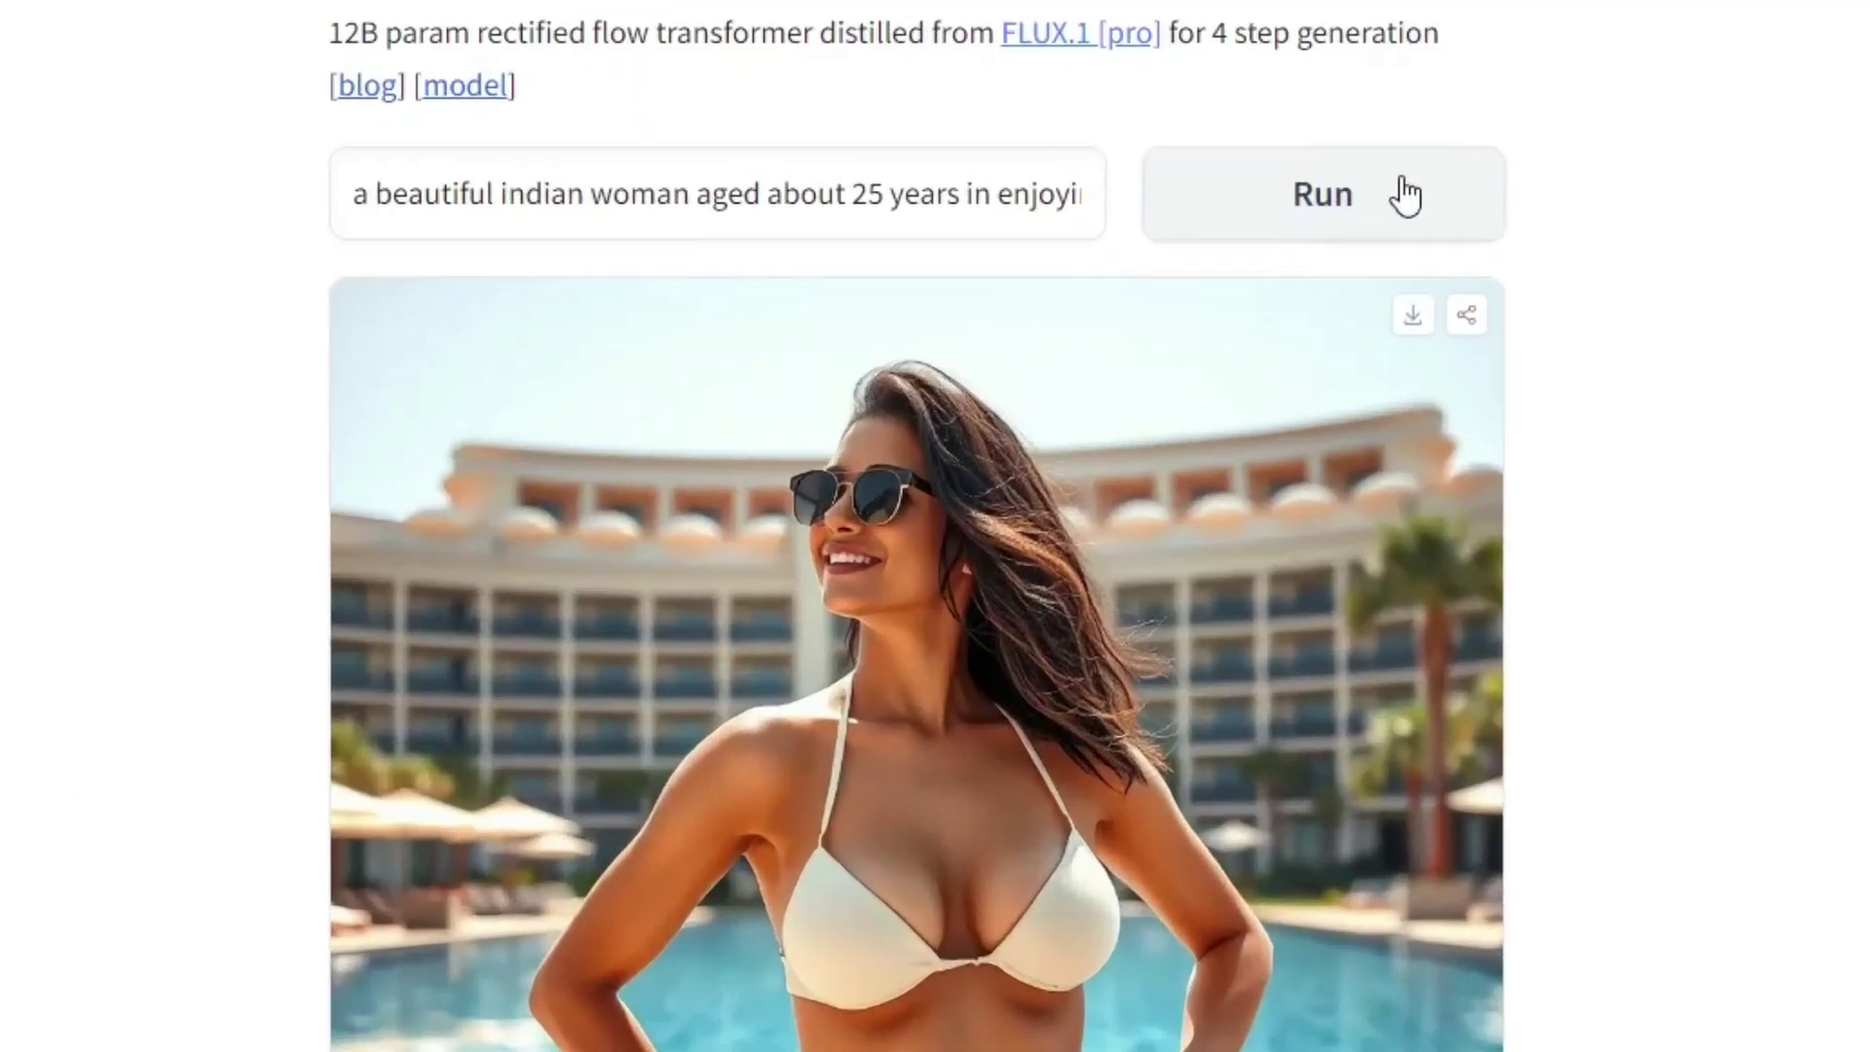
click(1235, 313)
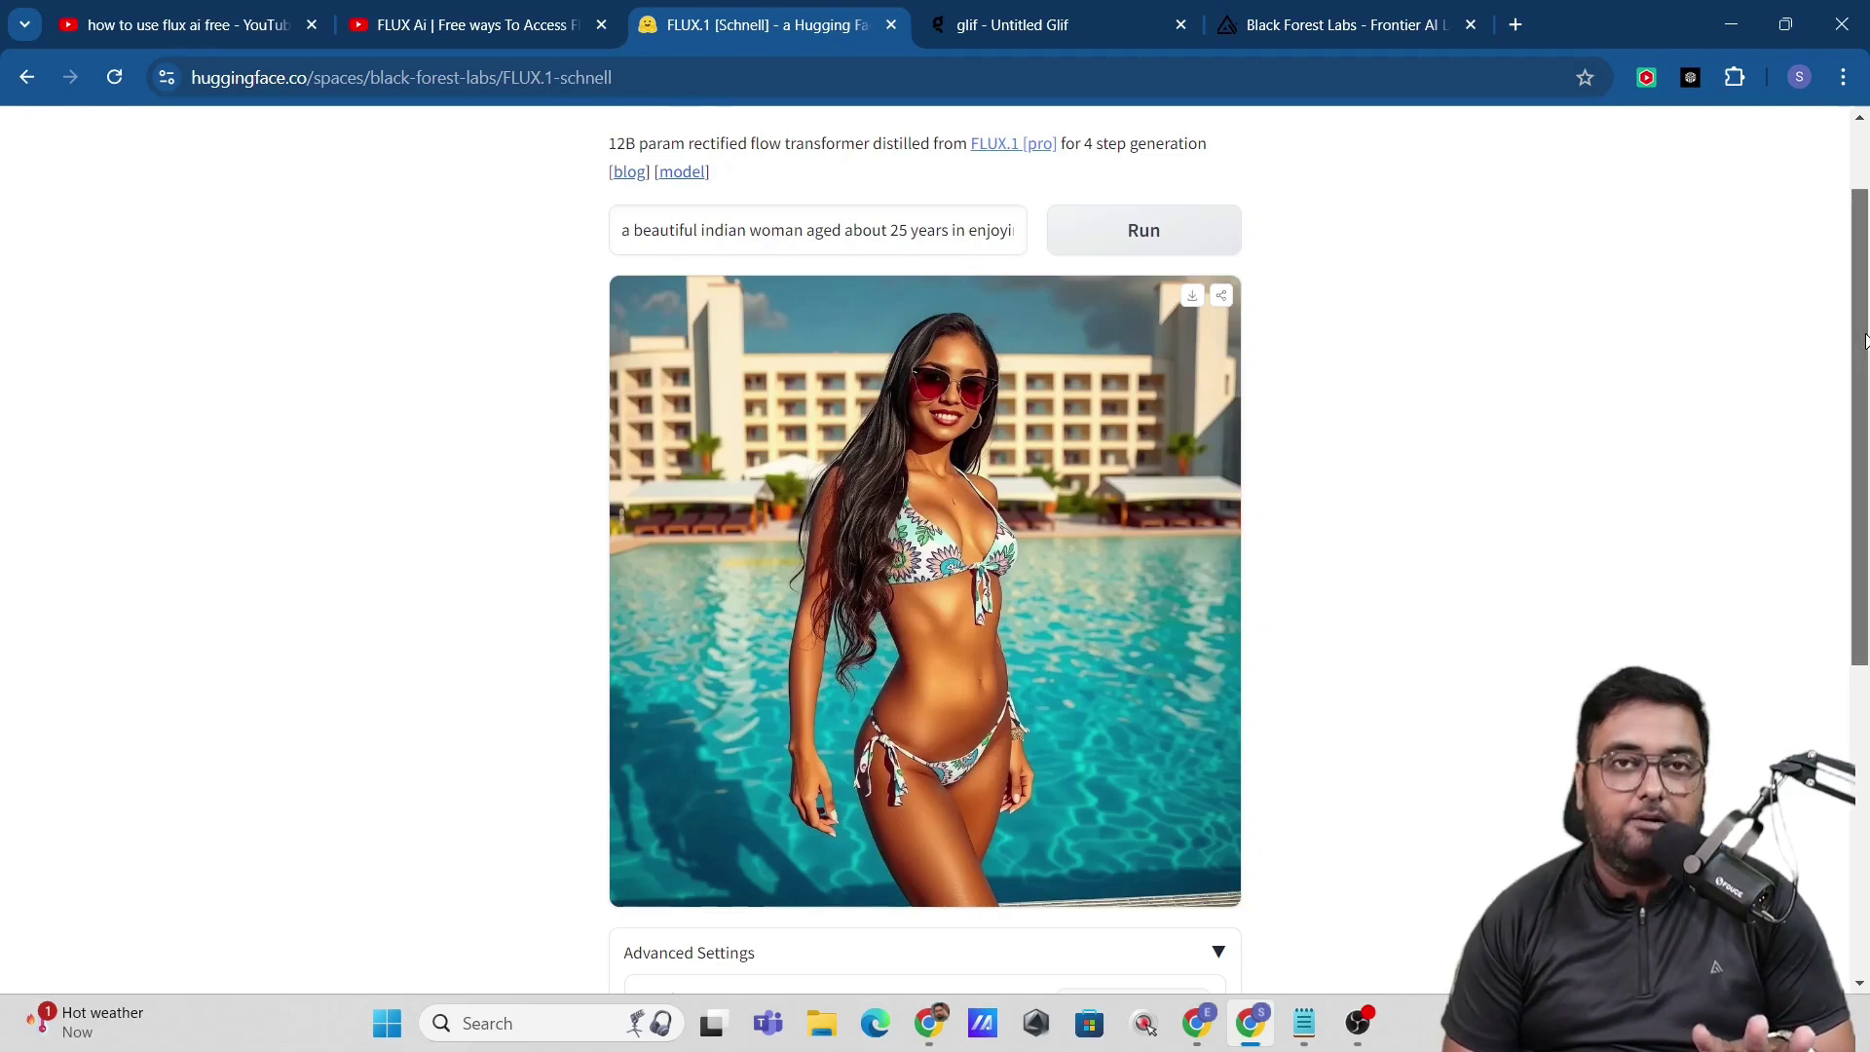
scroll(1856, 255, up, 2)
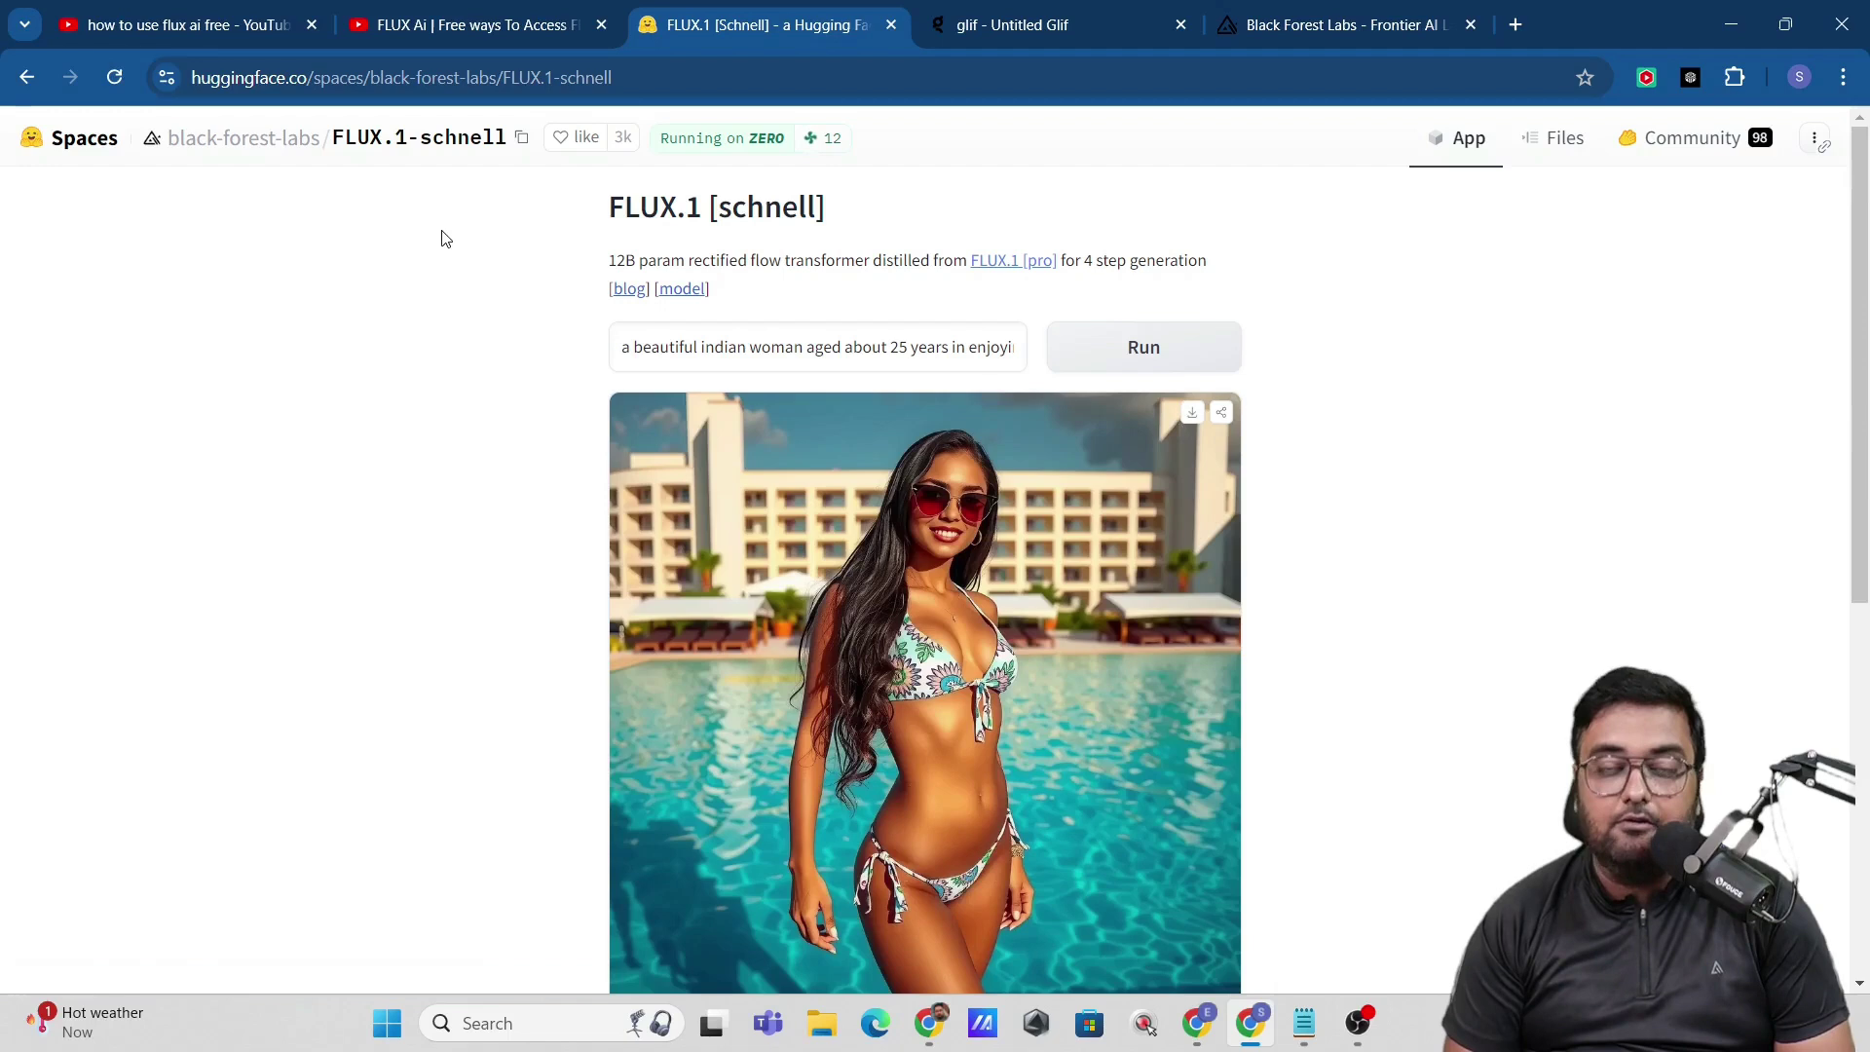
Return to Black Forest Labs, open FLUX.1 [dev], paste the poolside prompt and expand Advanced Settings.
click(26, 78)
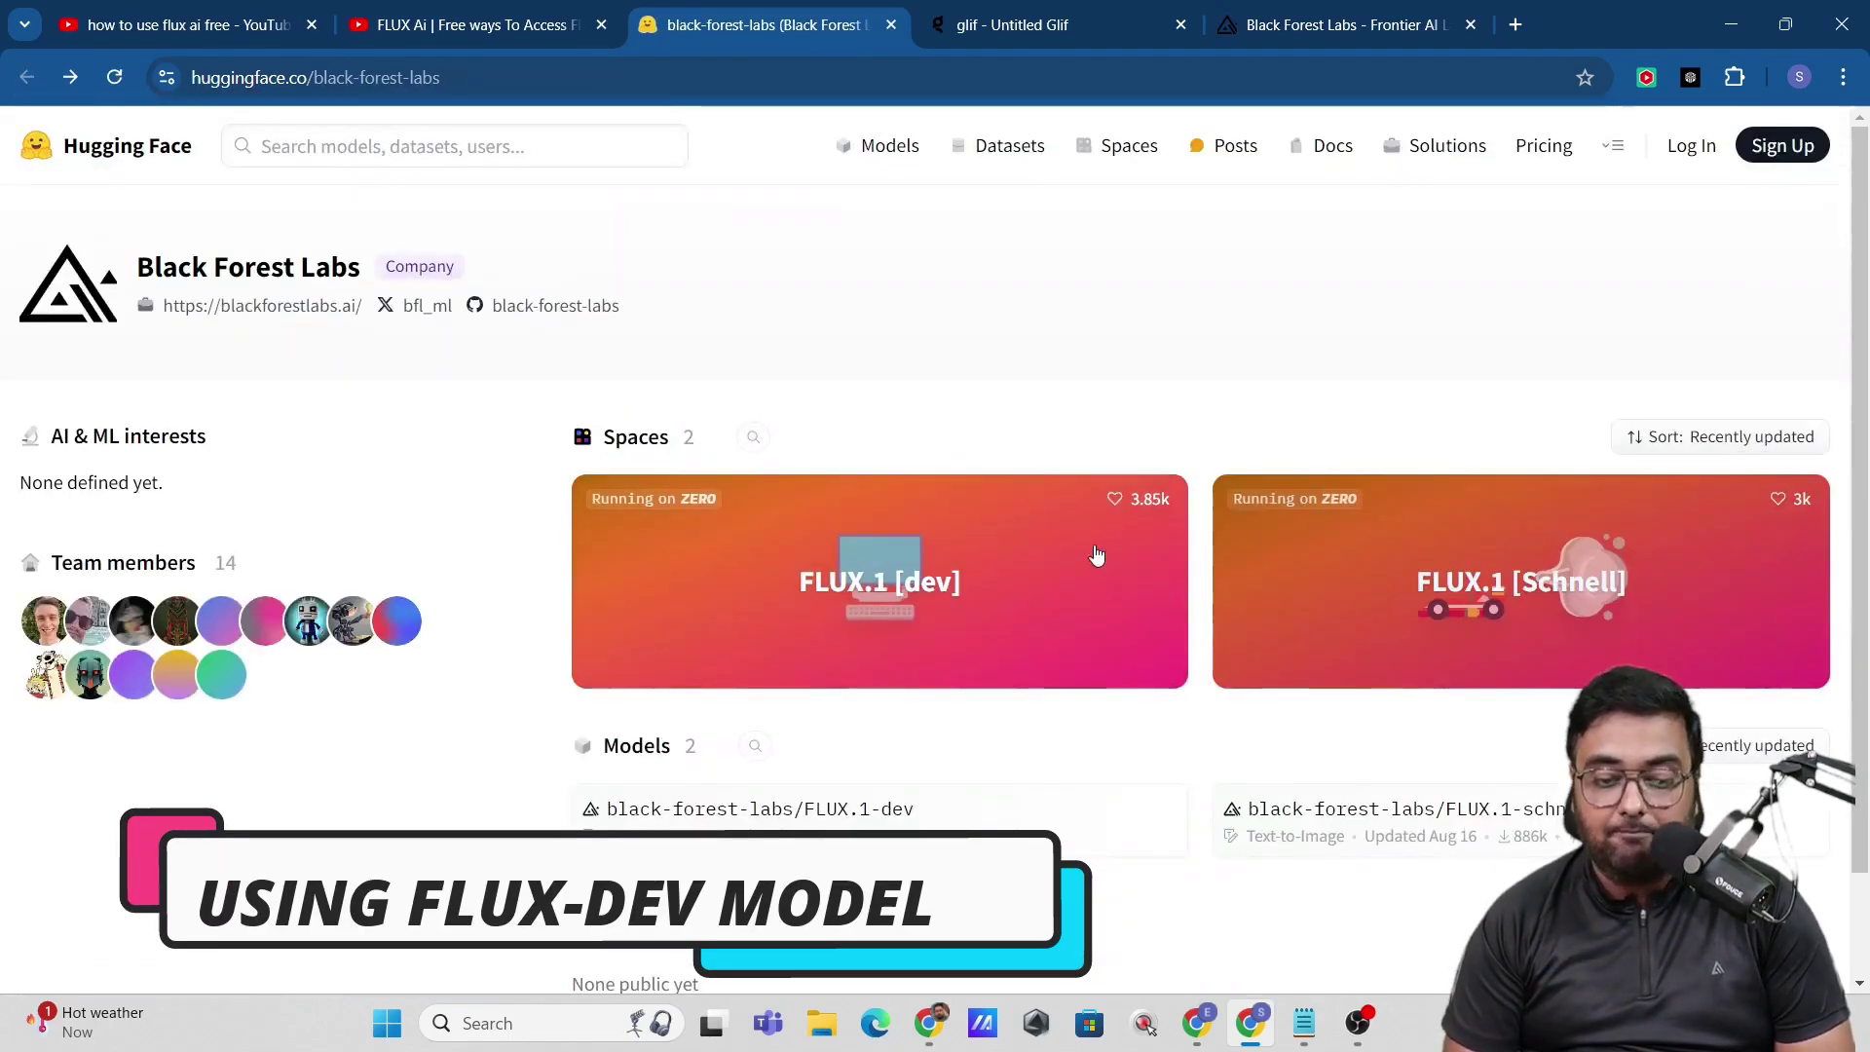
click(879, 575)
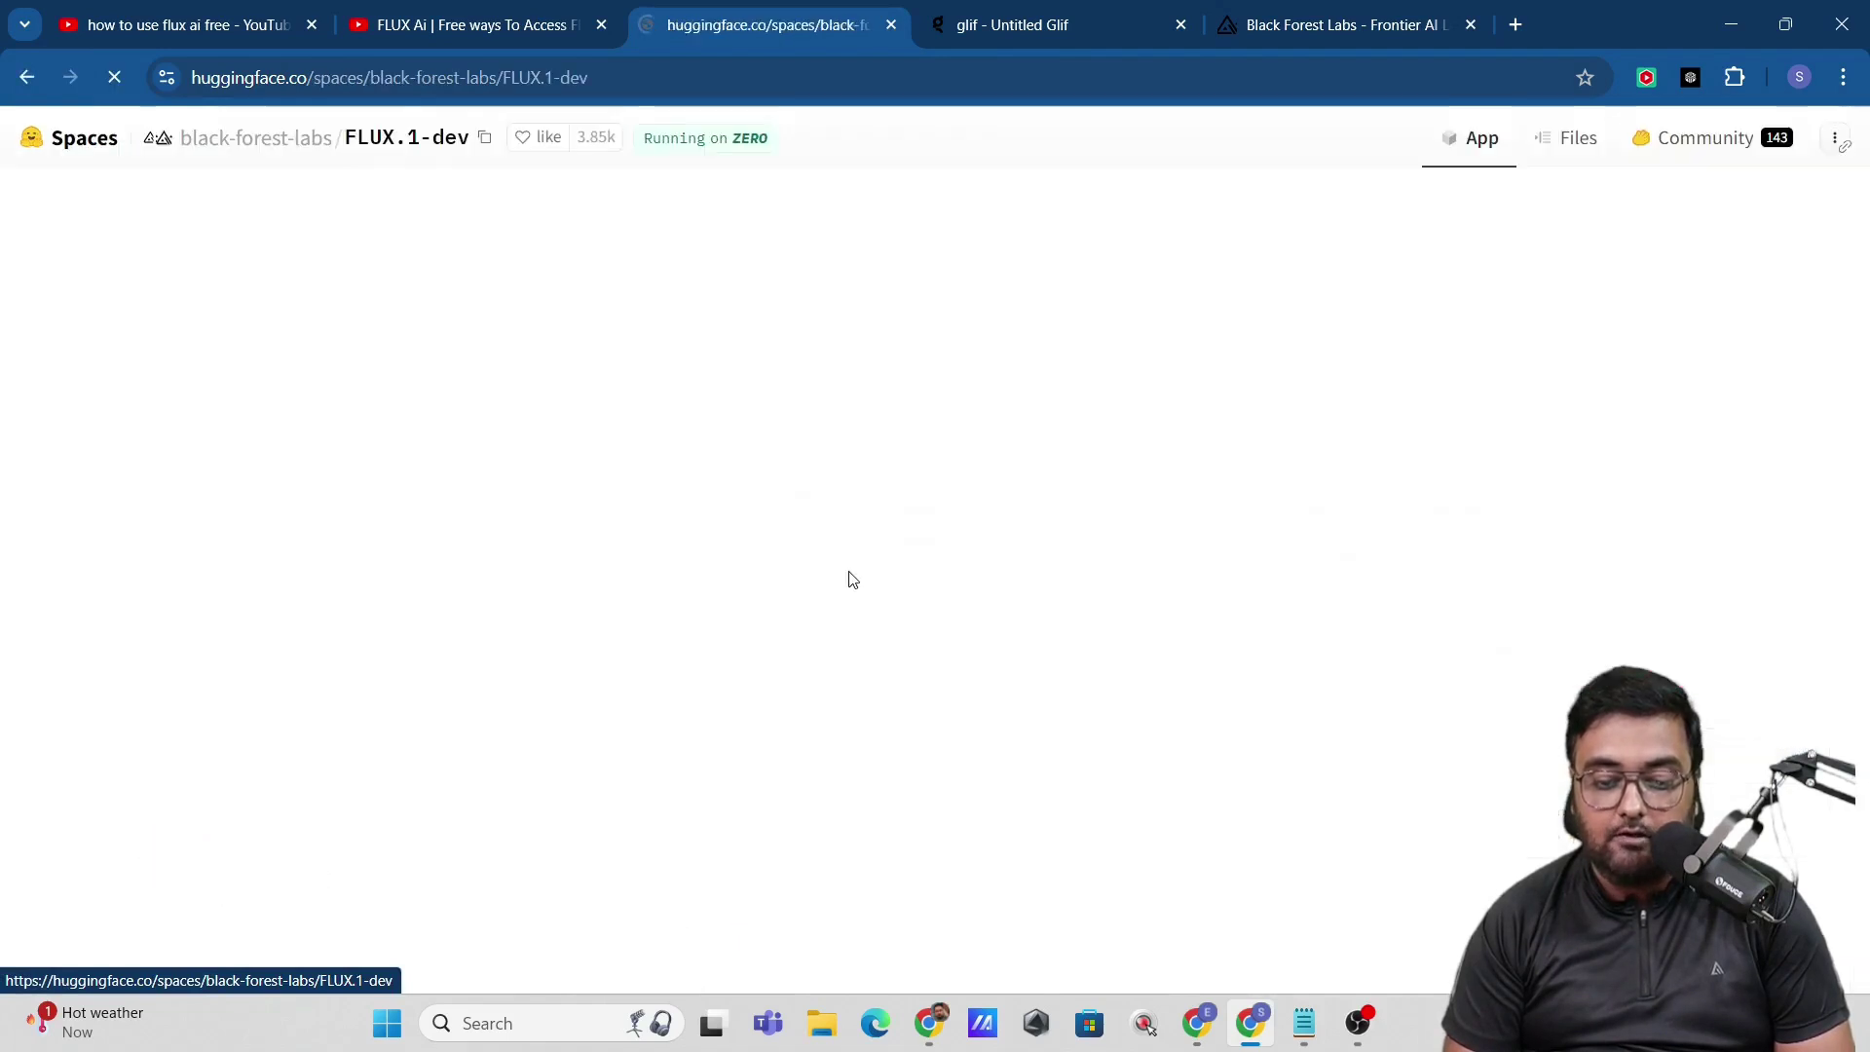
click(666, 268)
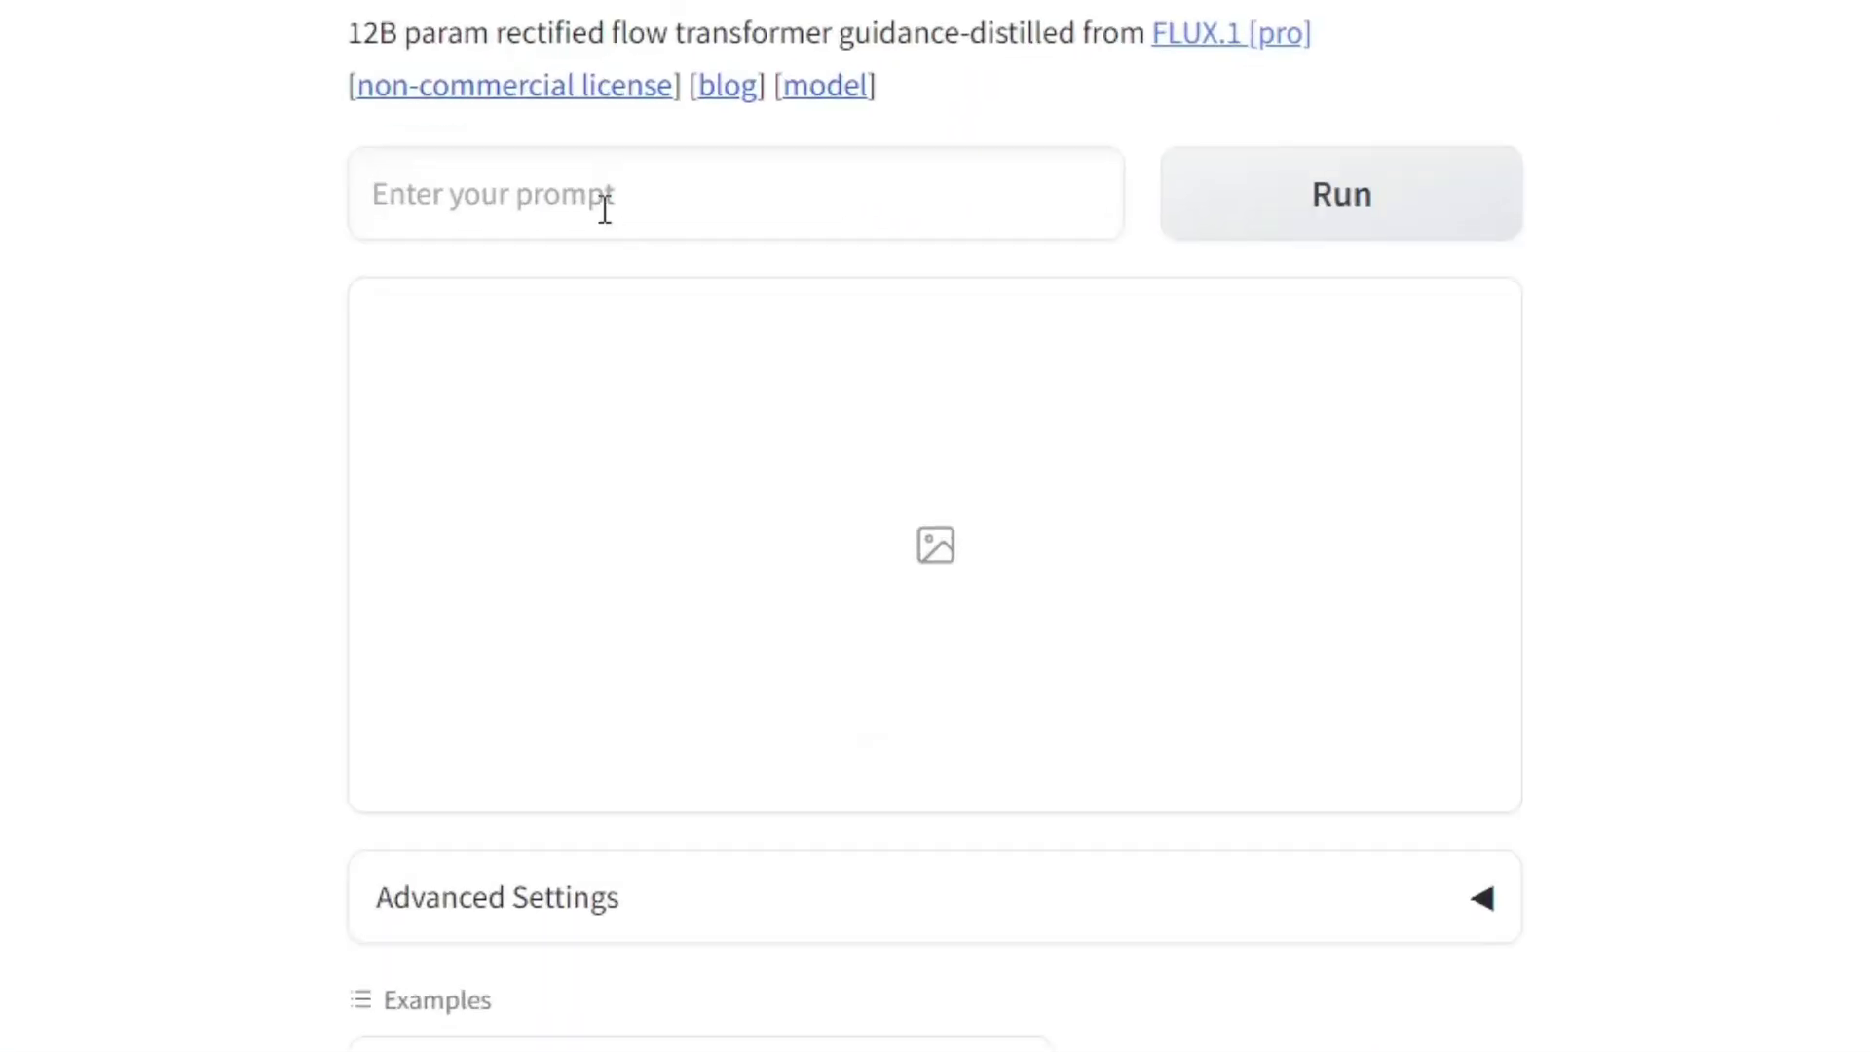
key(ctrl+v)
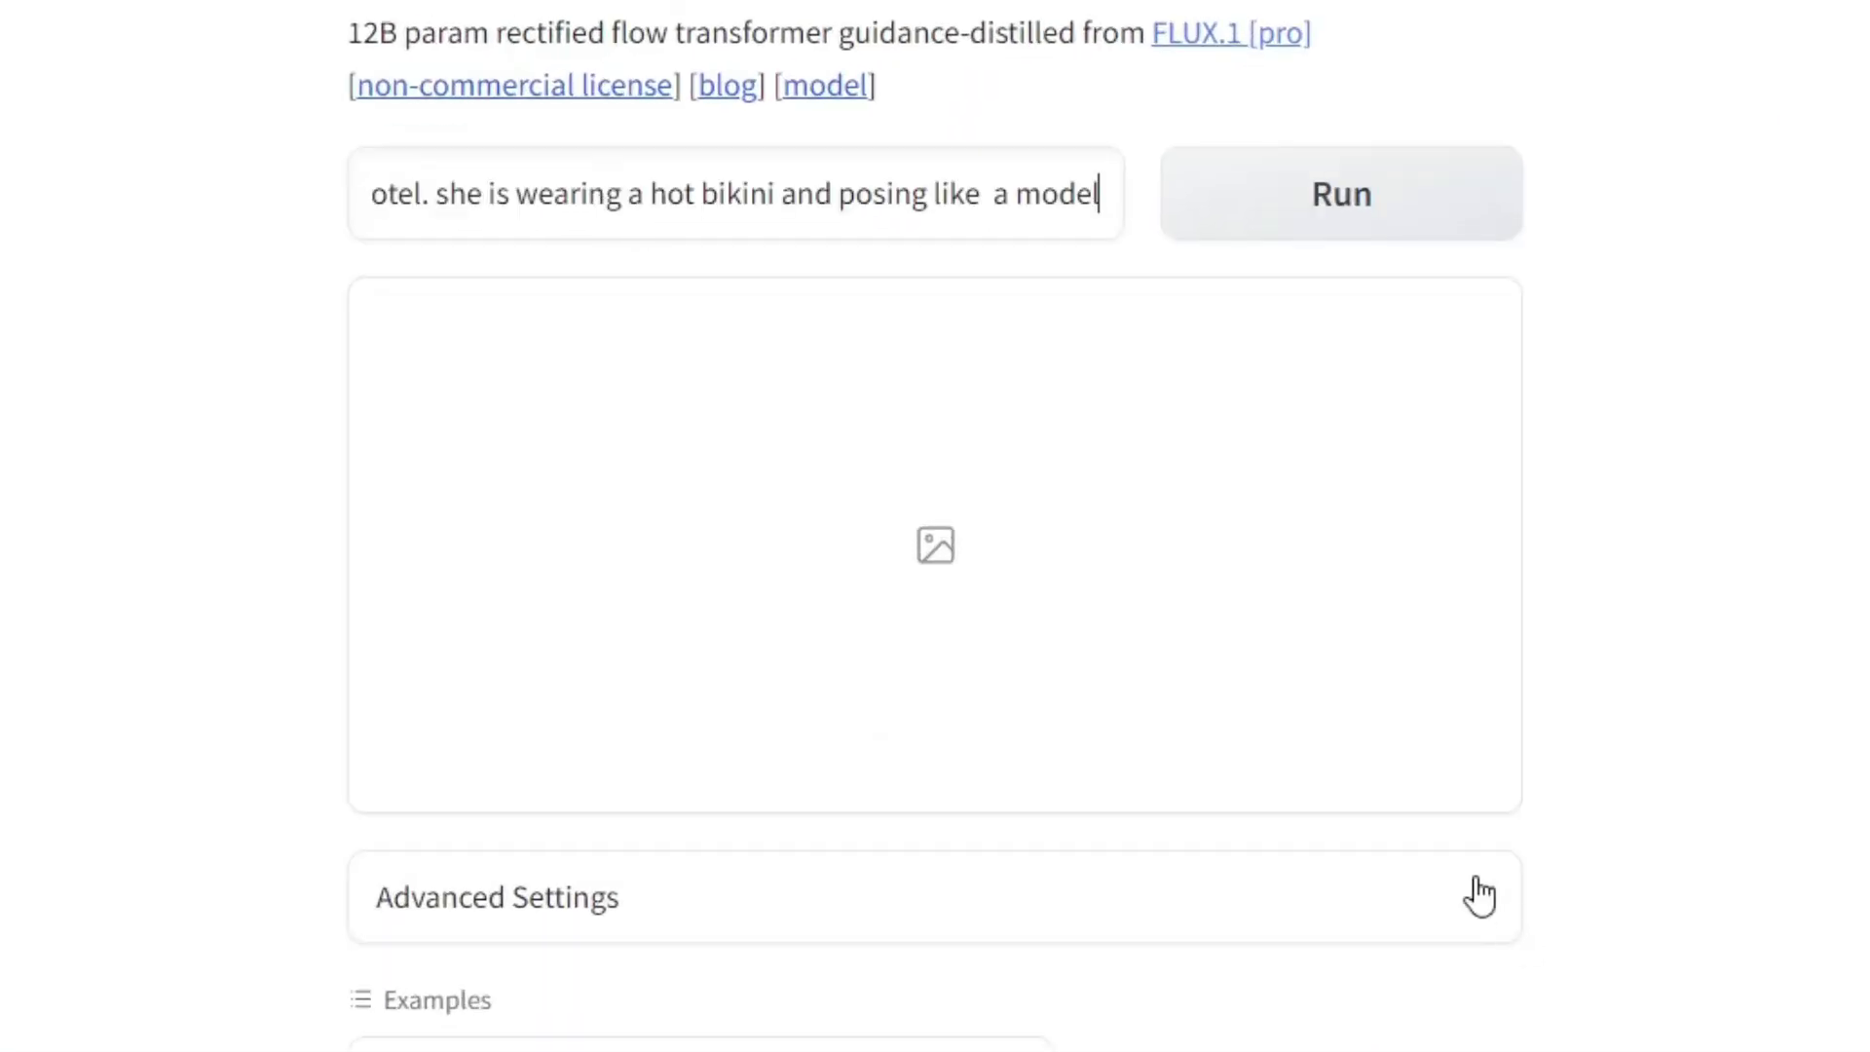
click(1480, 895)
scroll(1863, 380, down, 4)
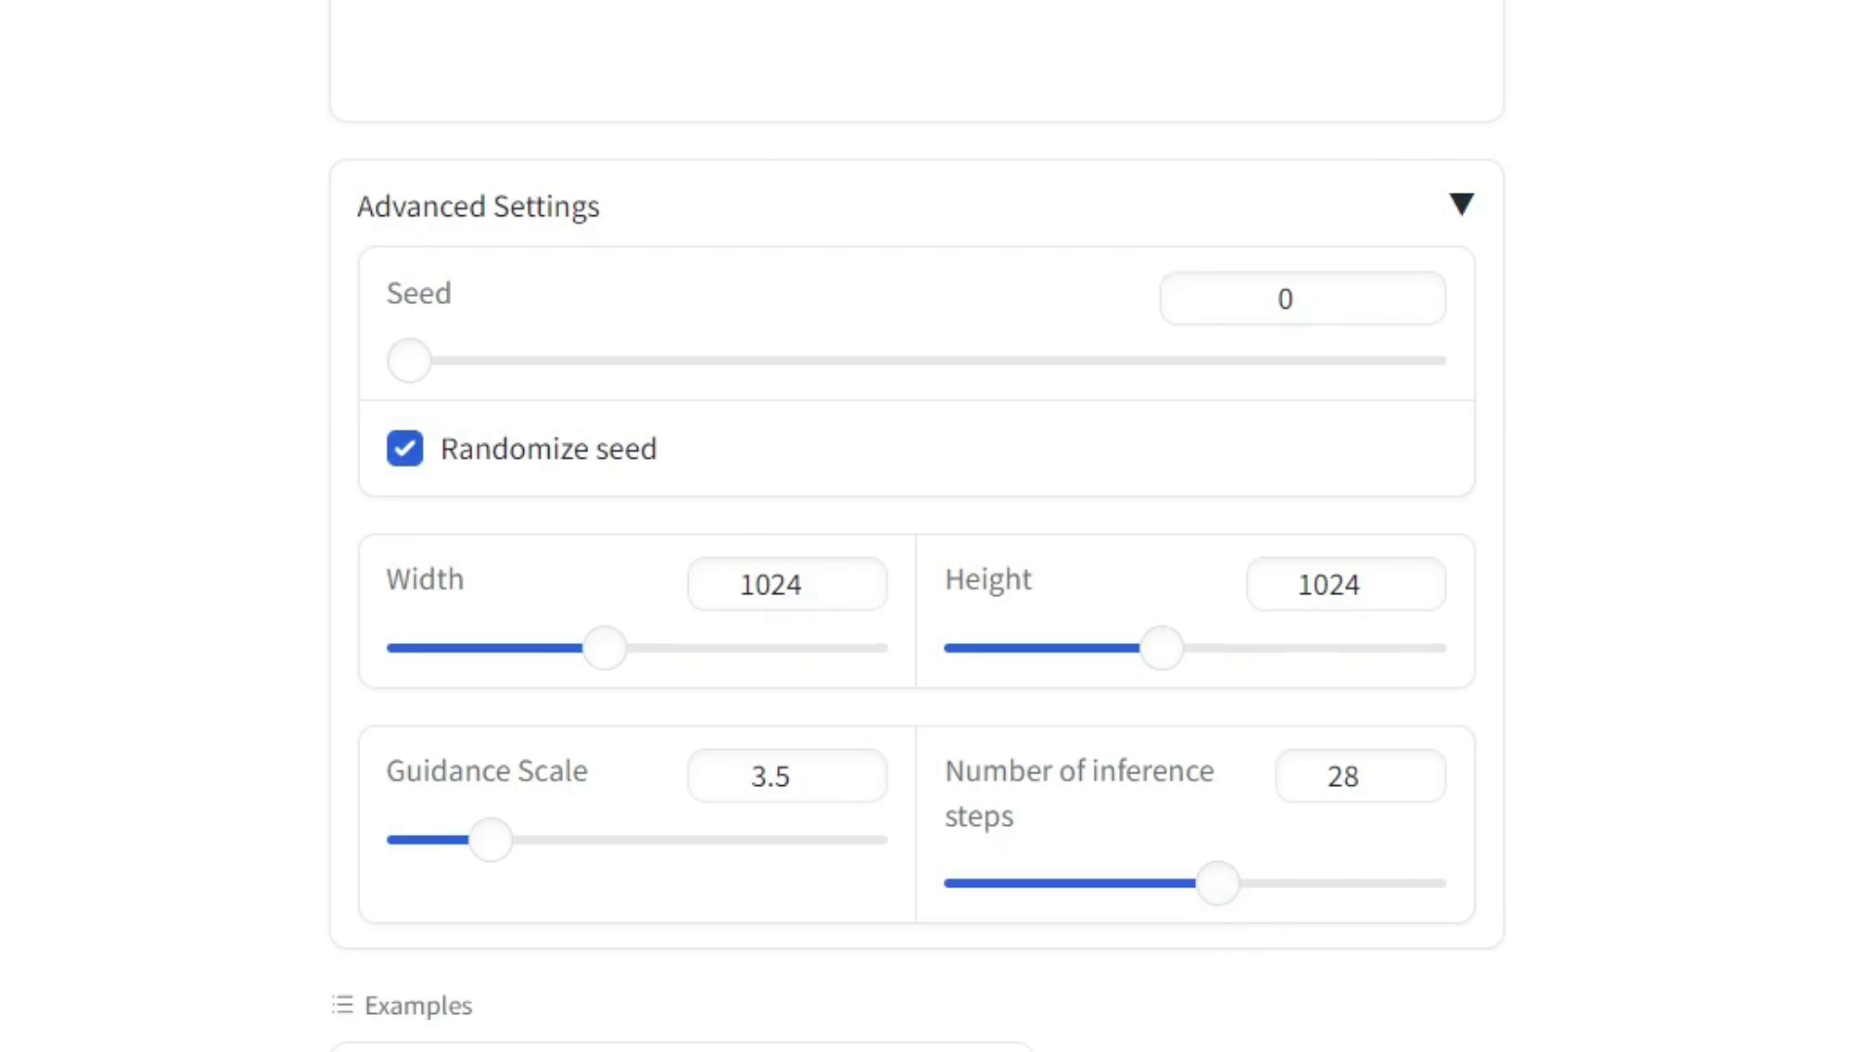
scroll(1363, 377, up, 1)
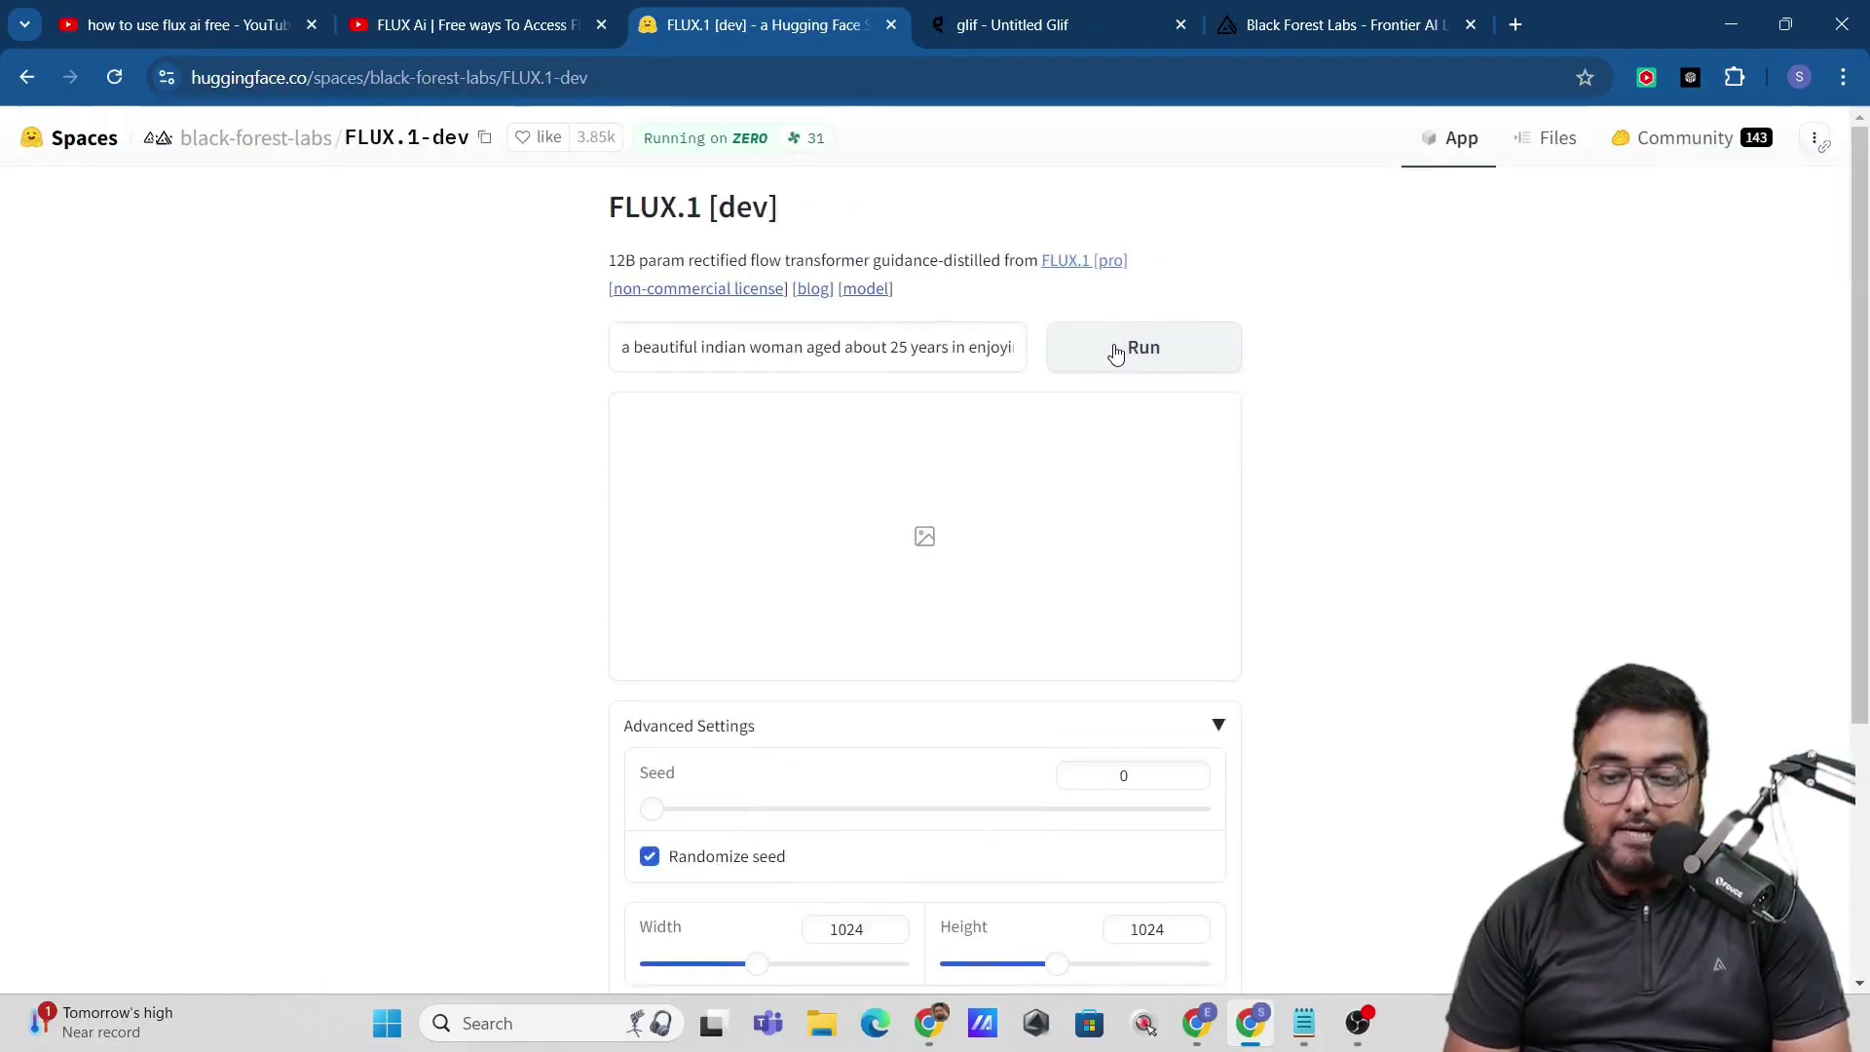
Run the poolside prompt on FLUX.1 [dev], then go back to Black Forest Labs.
click(1116, 353)
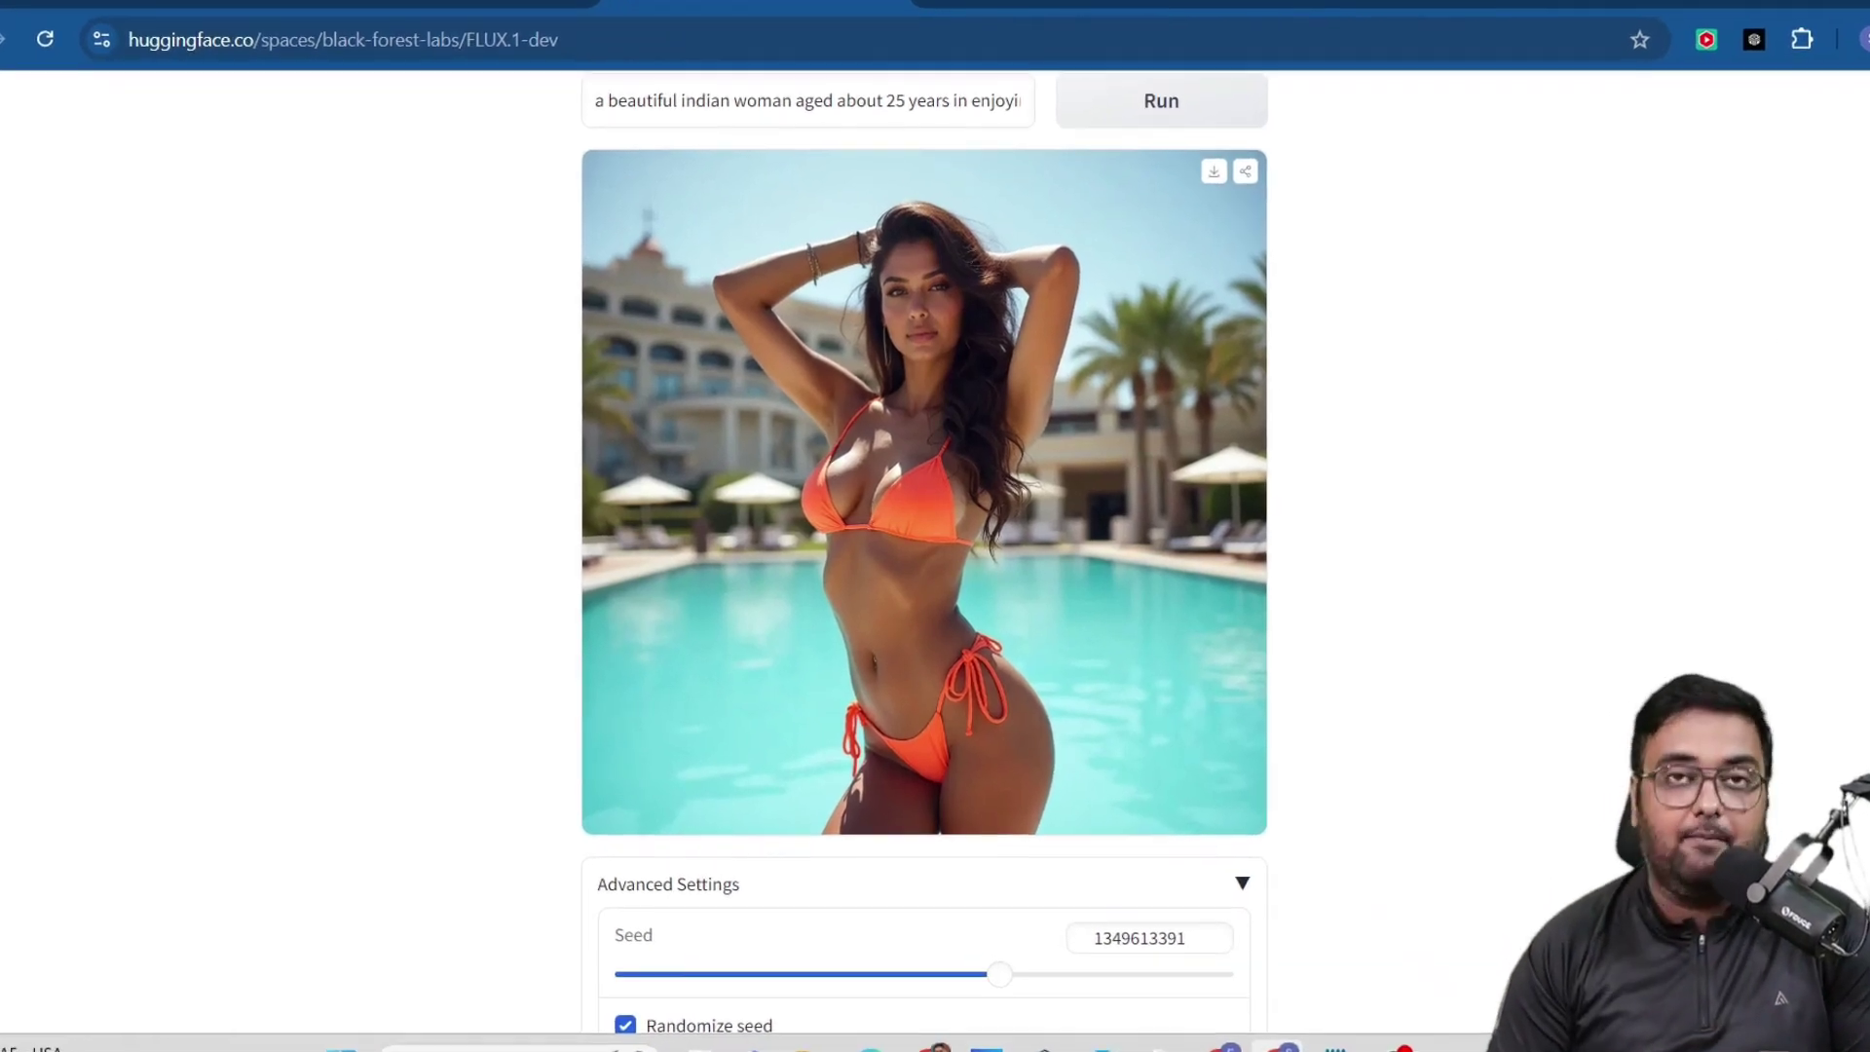
scroll(935, 545, up, 2)
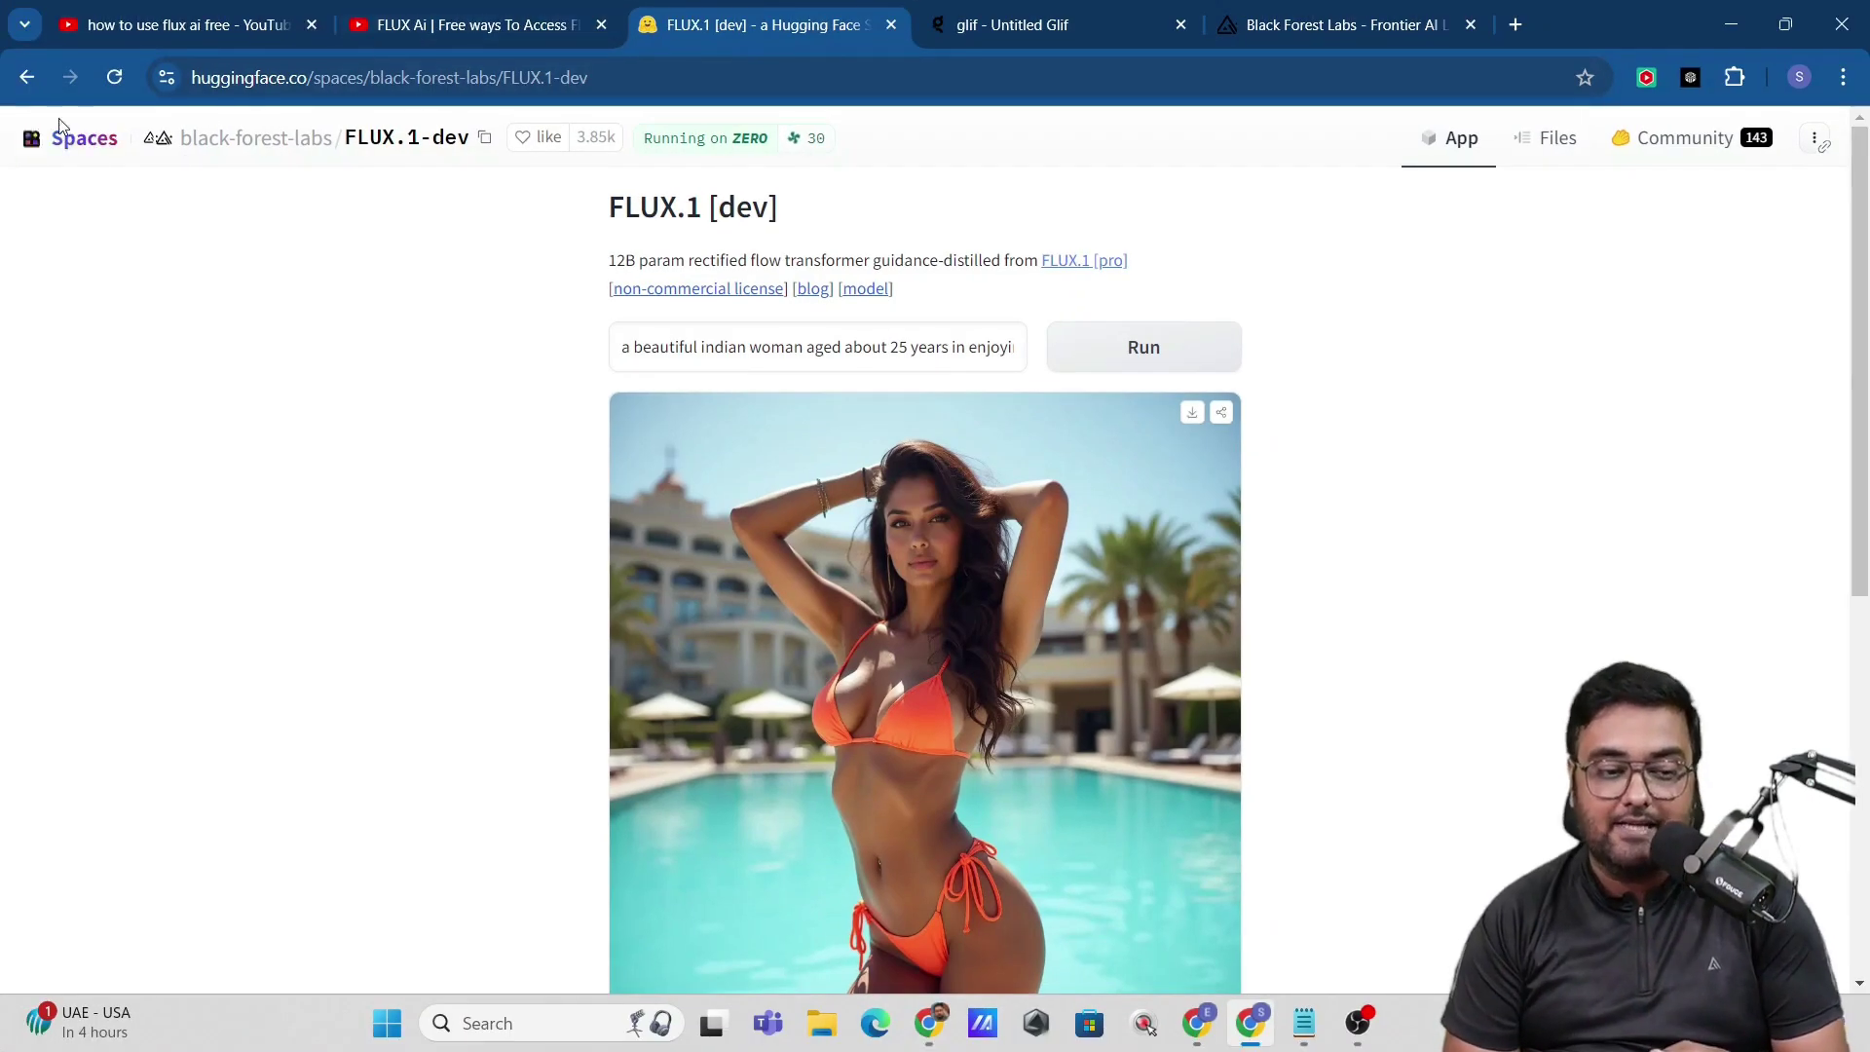
click(29, 82)
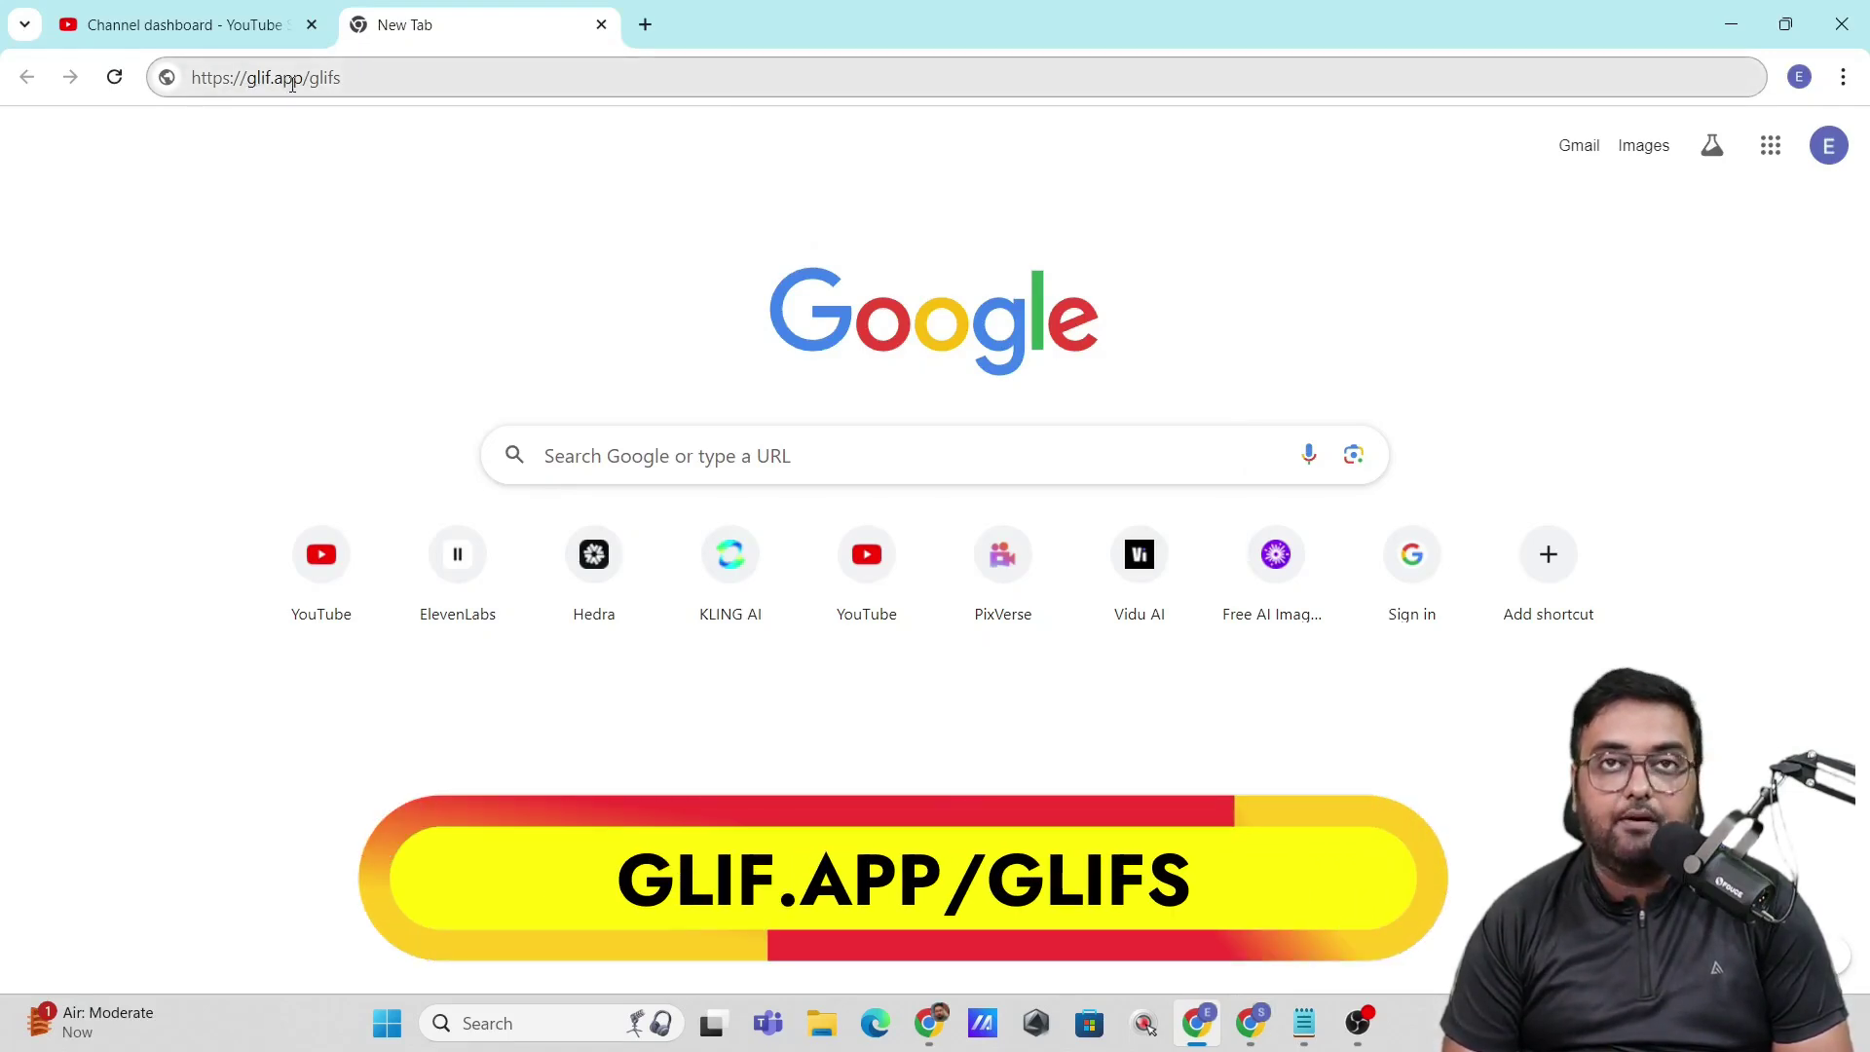
Load glif.app/glifs, sign in, and accept the suggested username.
click(363, 87)
key(Return)
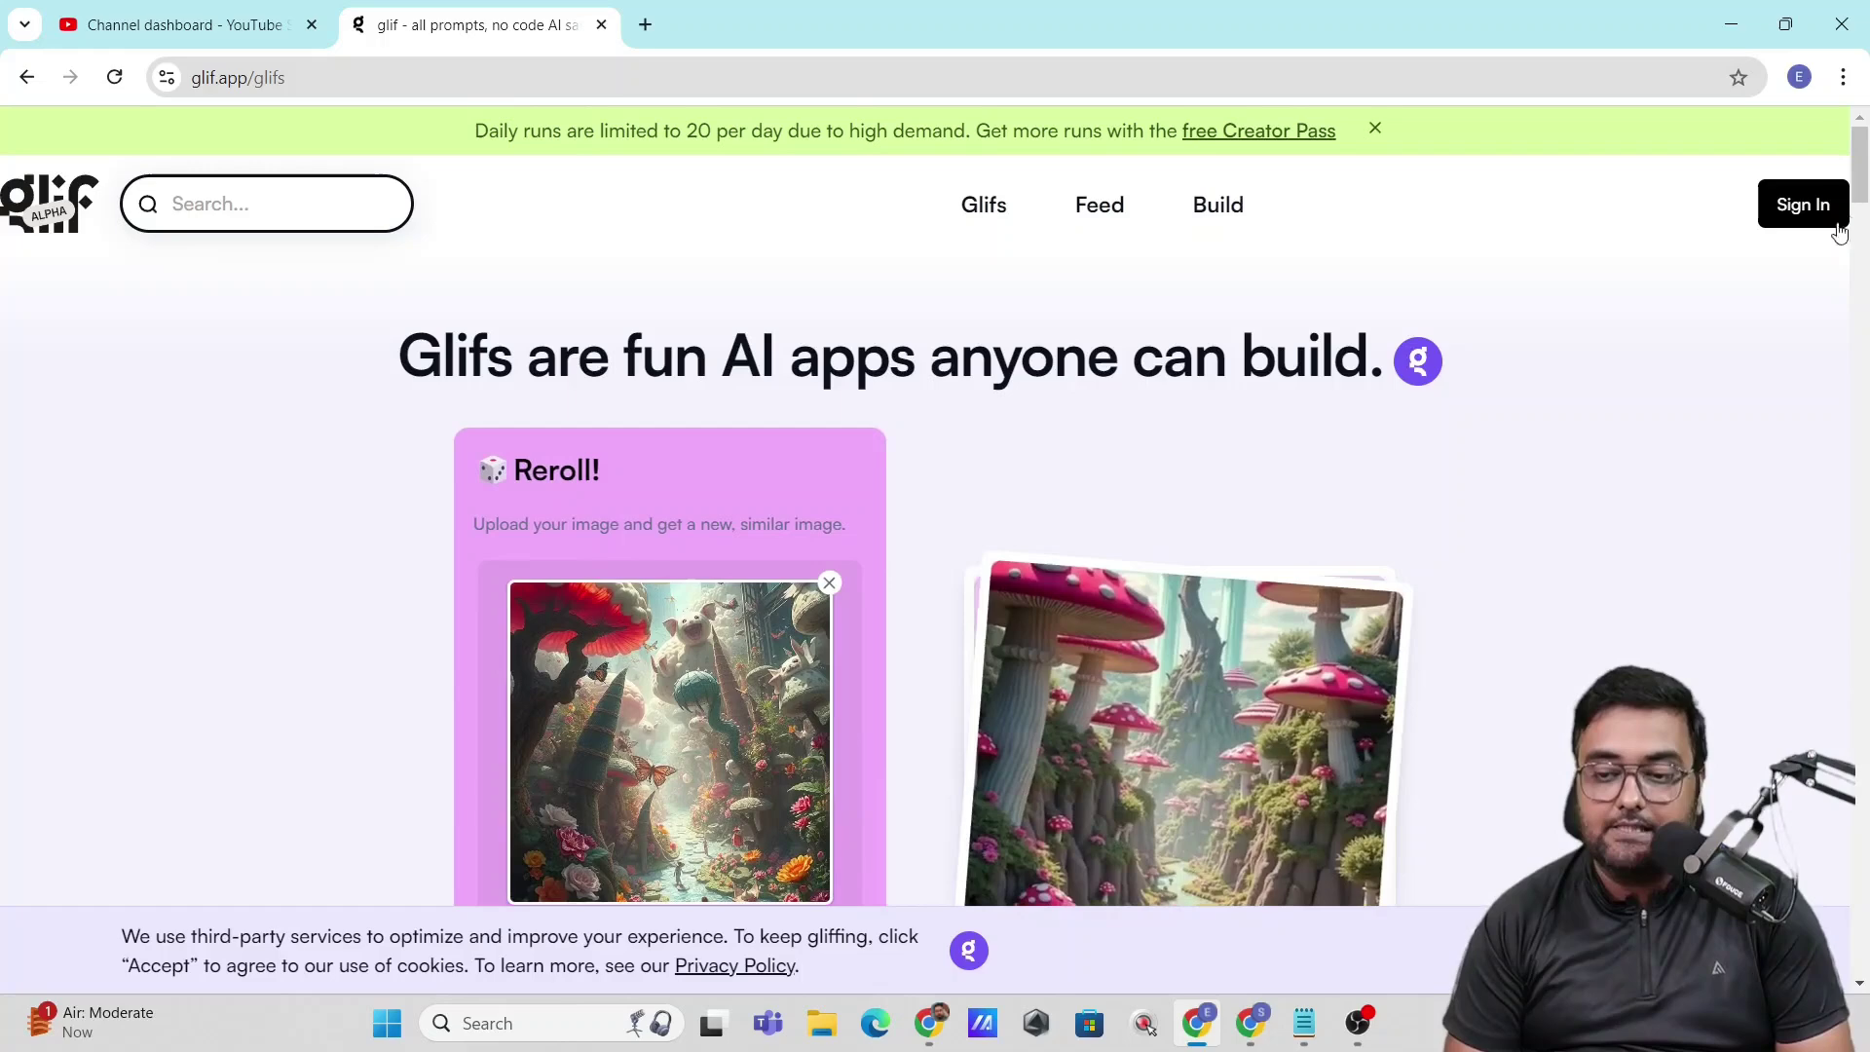
click(1785, 212)
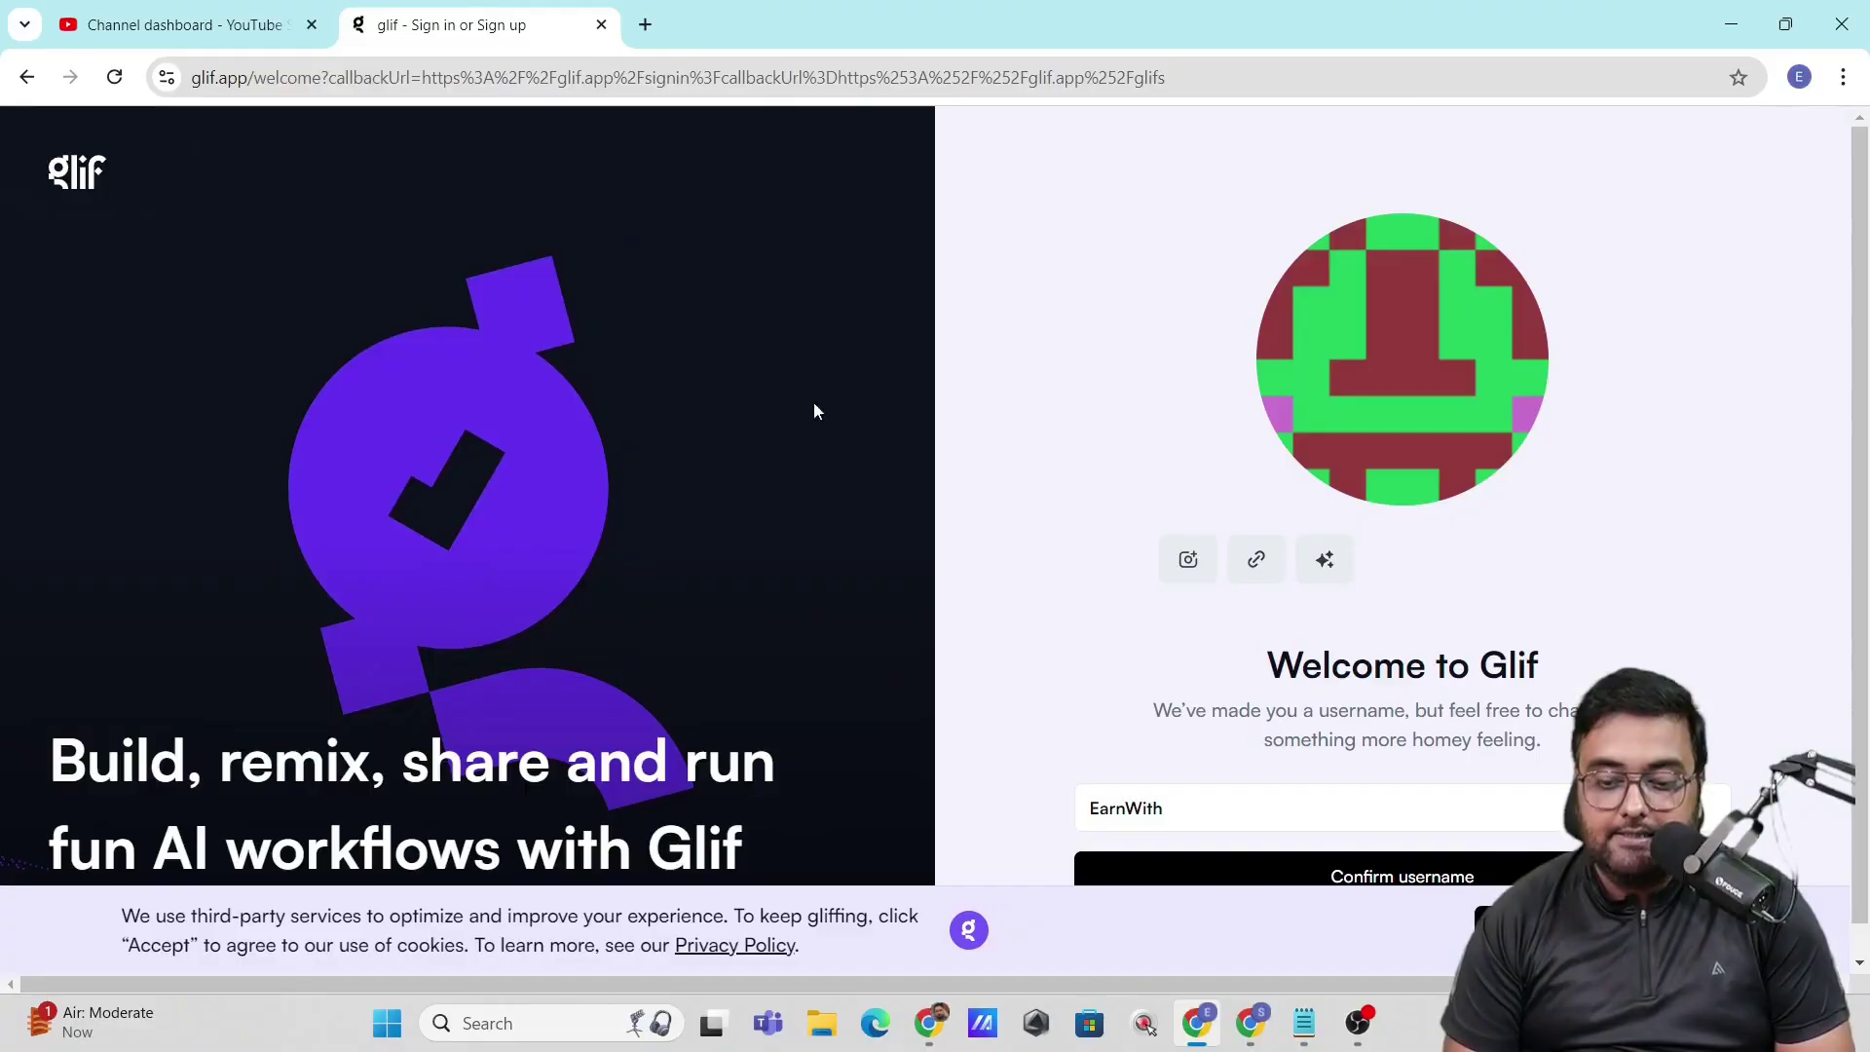
scroll(1865, 446, down, 1)
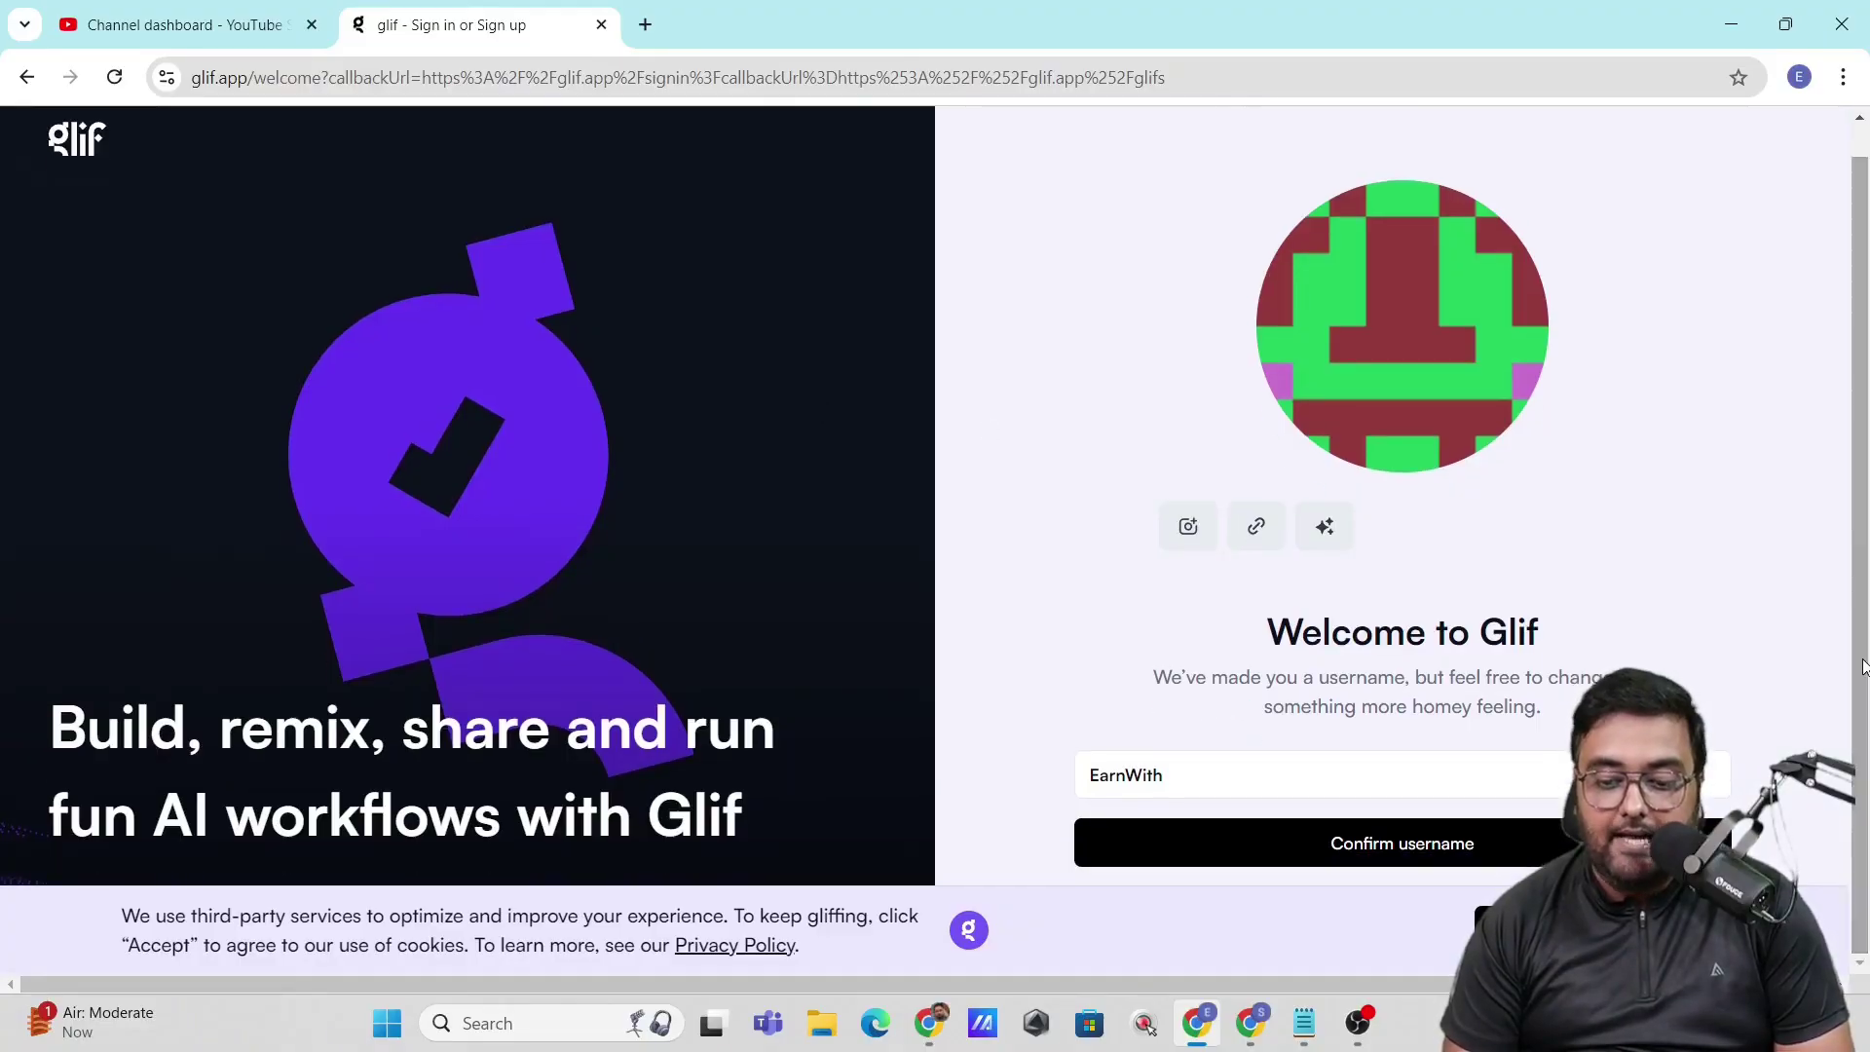
click(1224, 843)
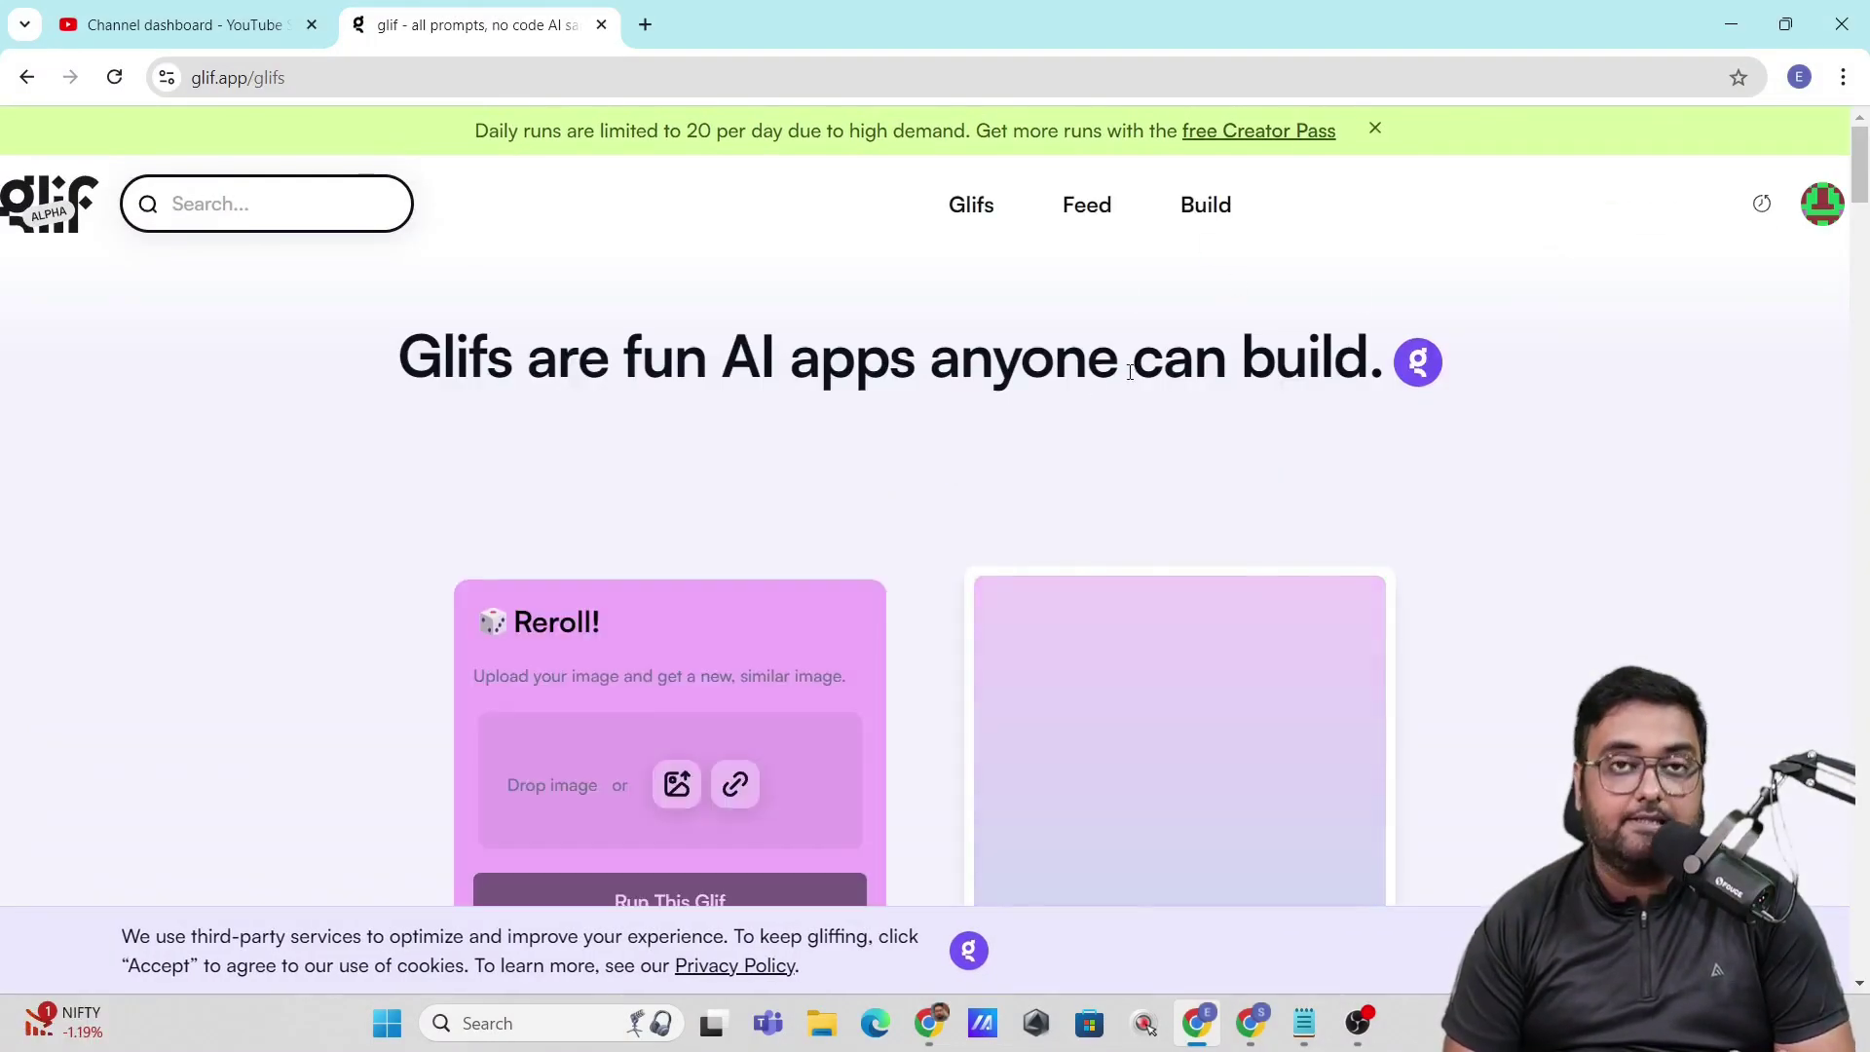
Create a new Untitled Glif and bring up the Add Block list.
click(1199, 209)
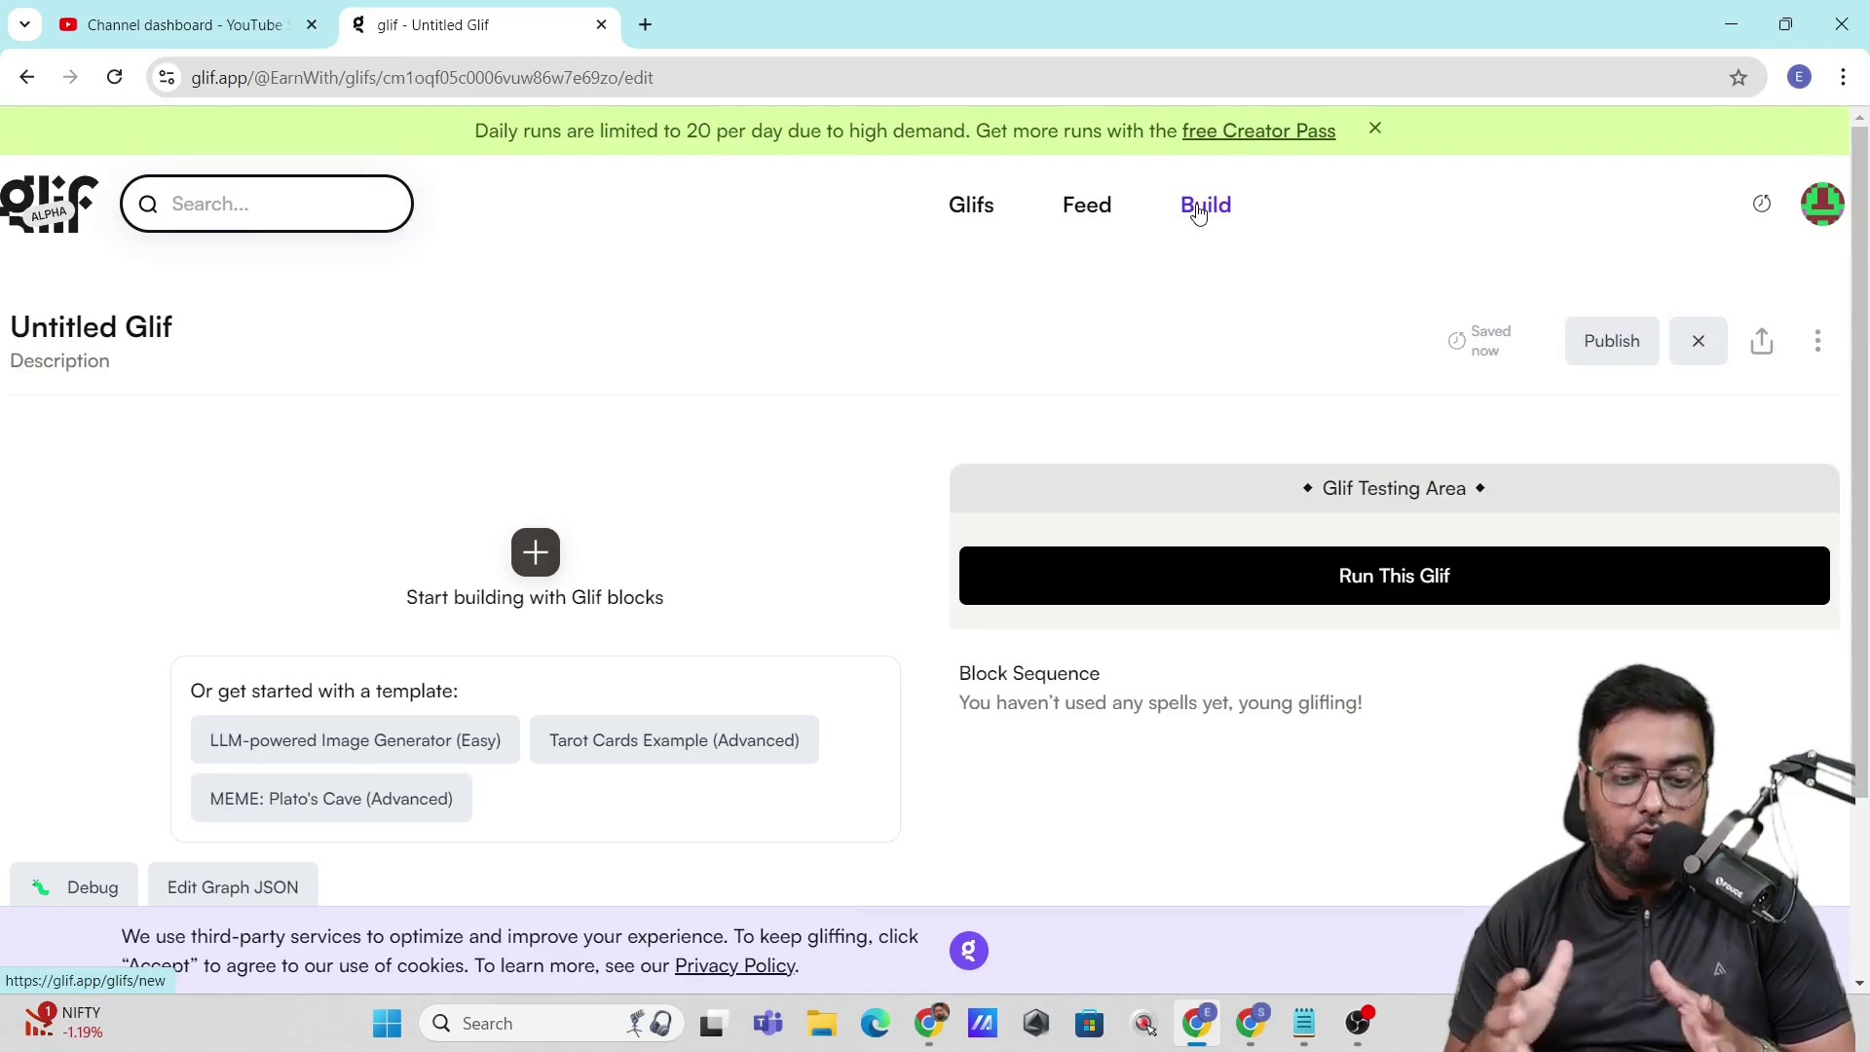
scroll(549, 434, down, 2)
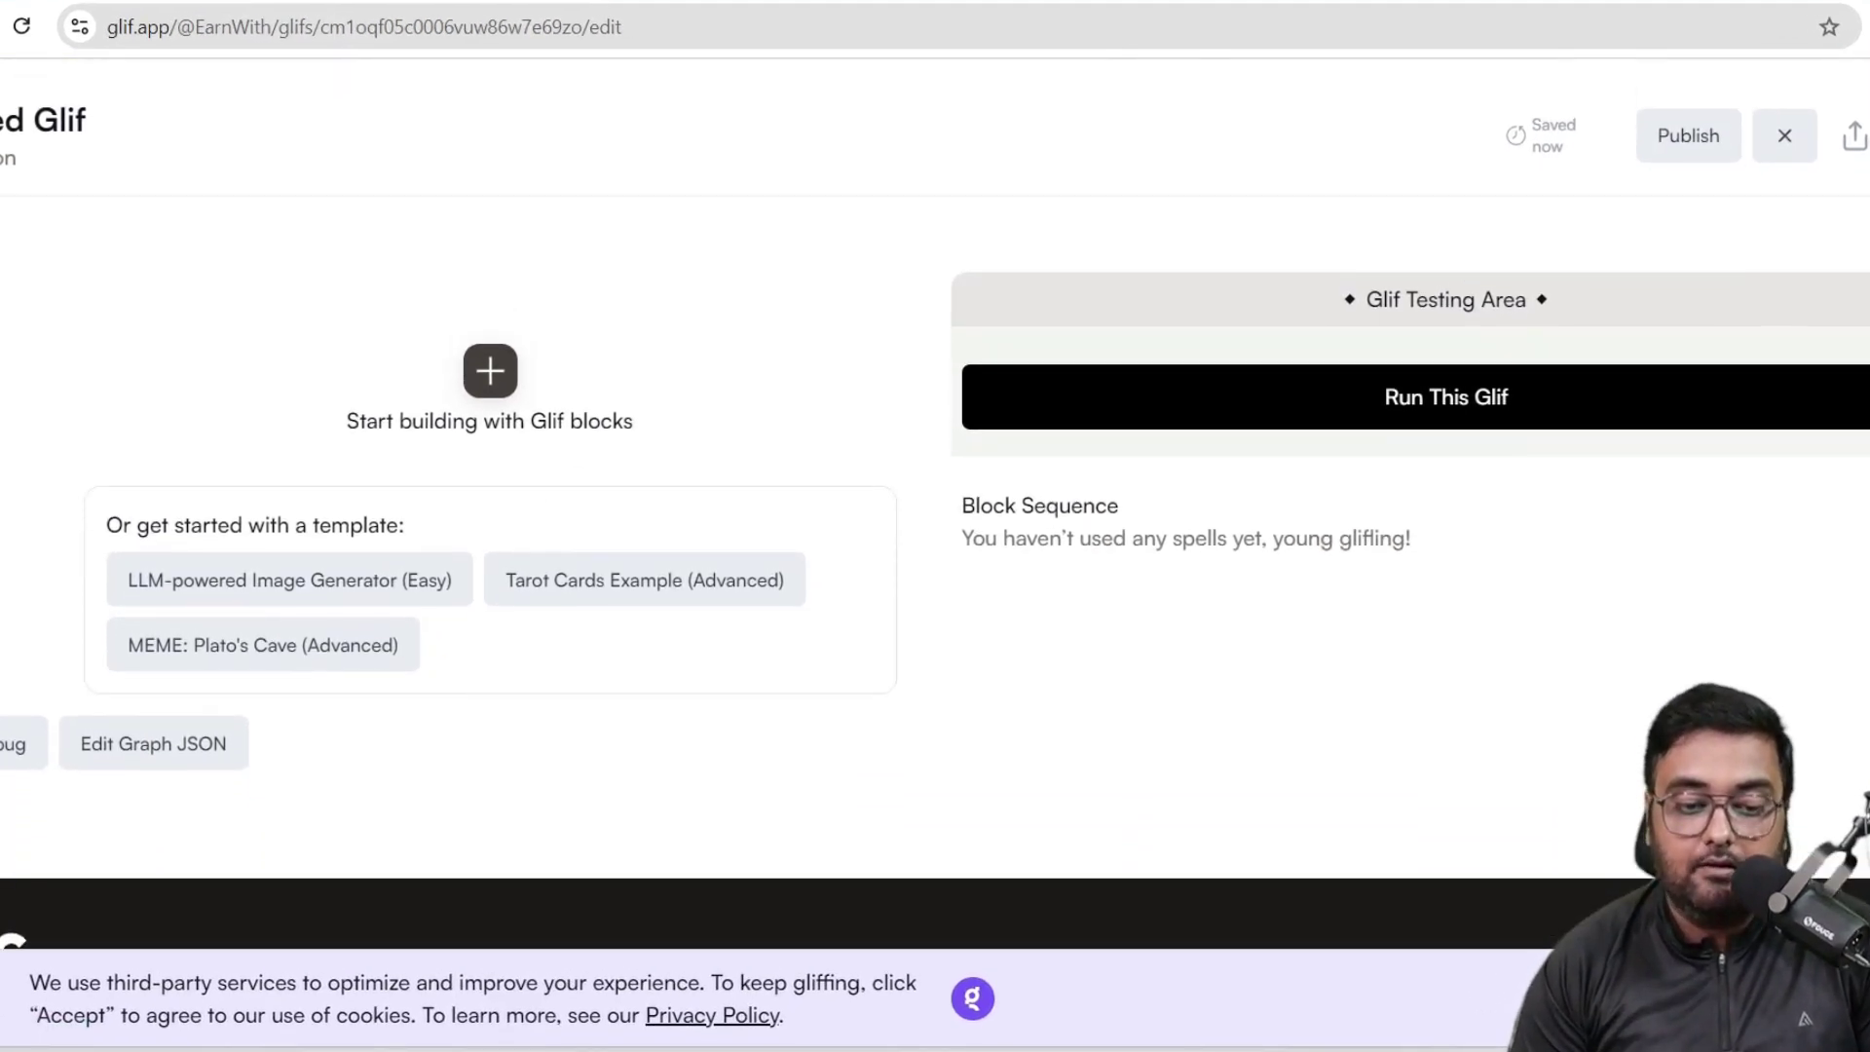
click(480, 379)
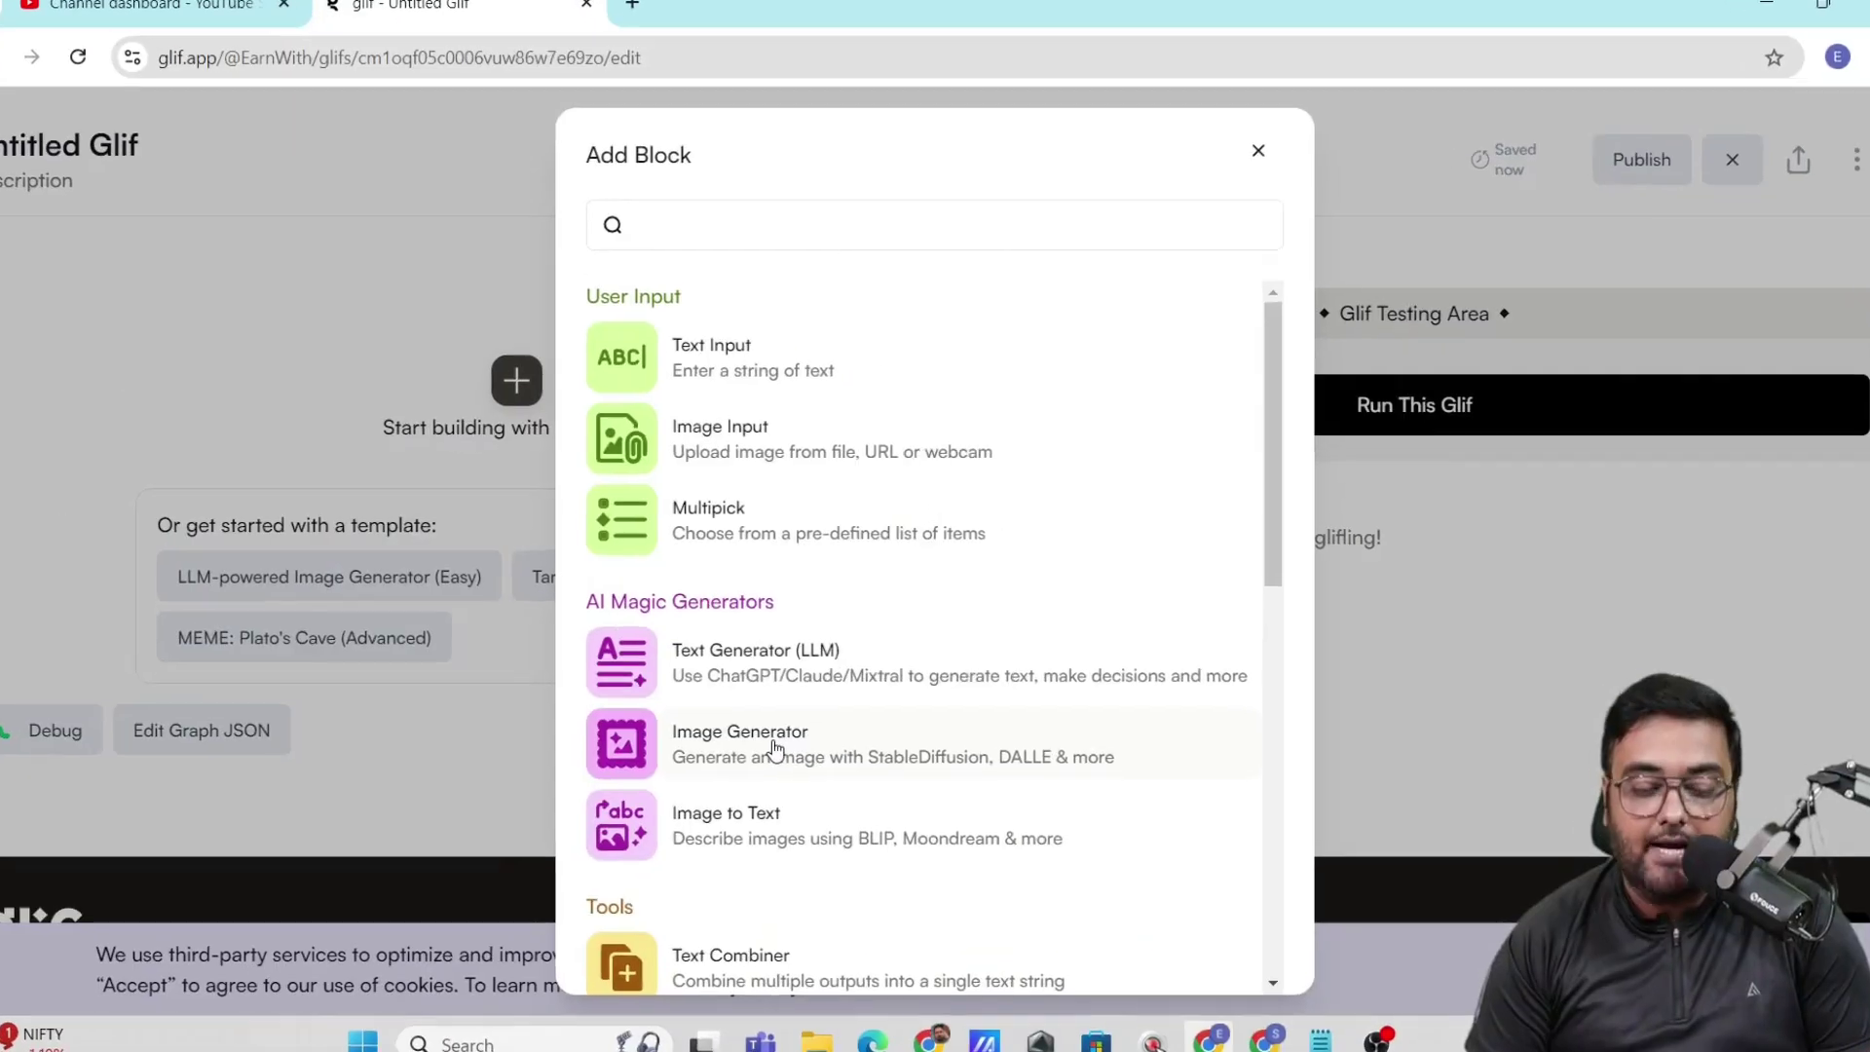
Add an Image Generator block on Flux Pro, keeping image size at Square HD.
click(775, 747)
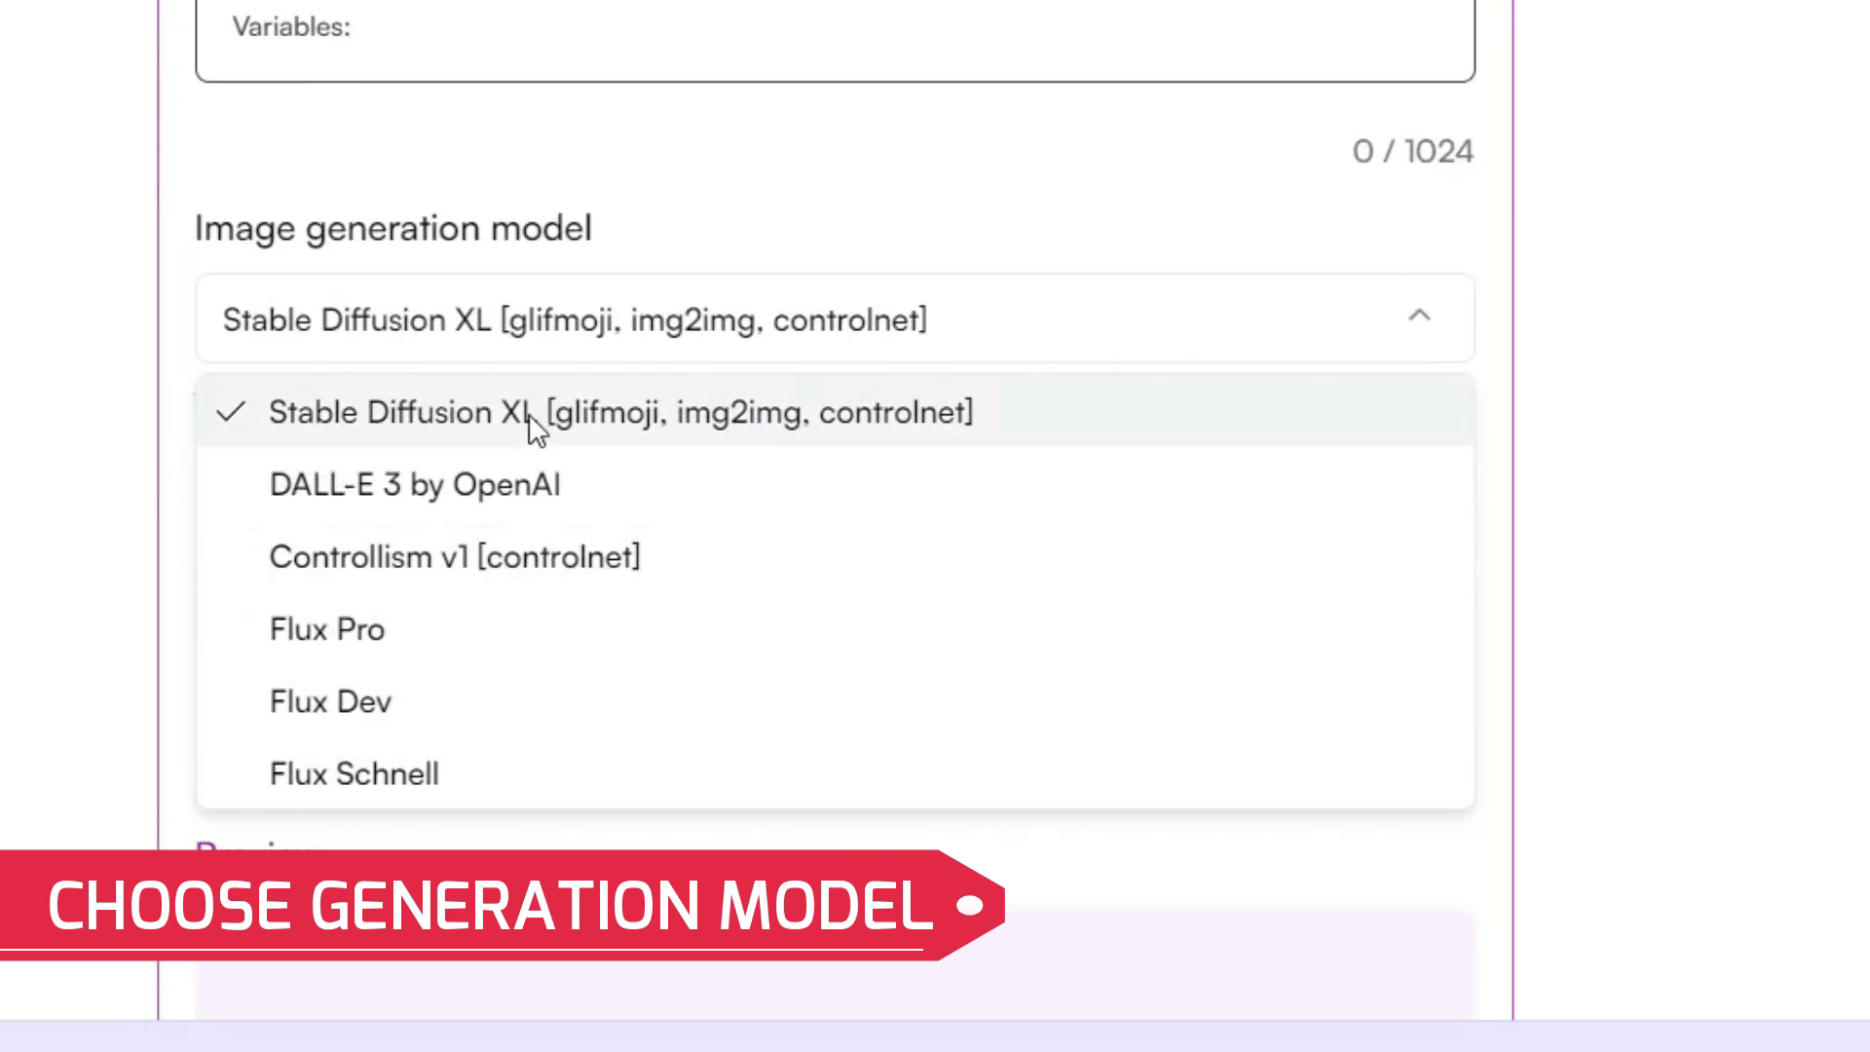
click(413, 635)
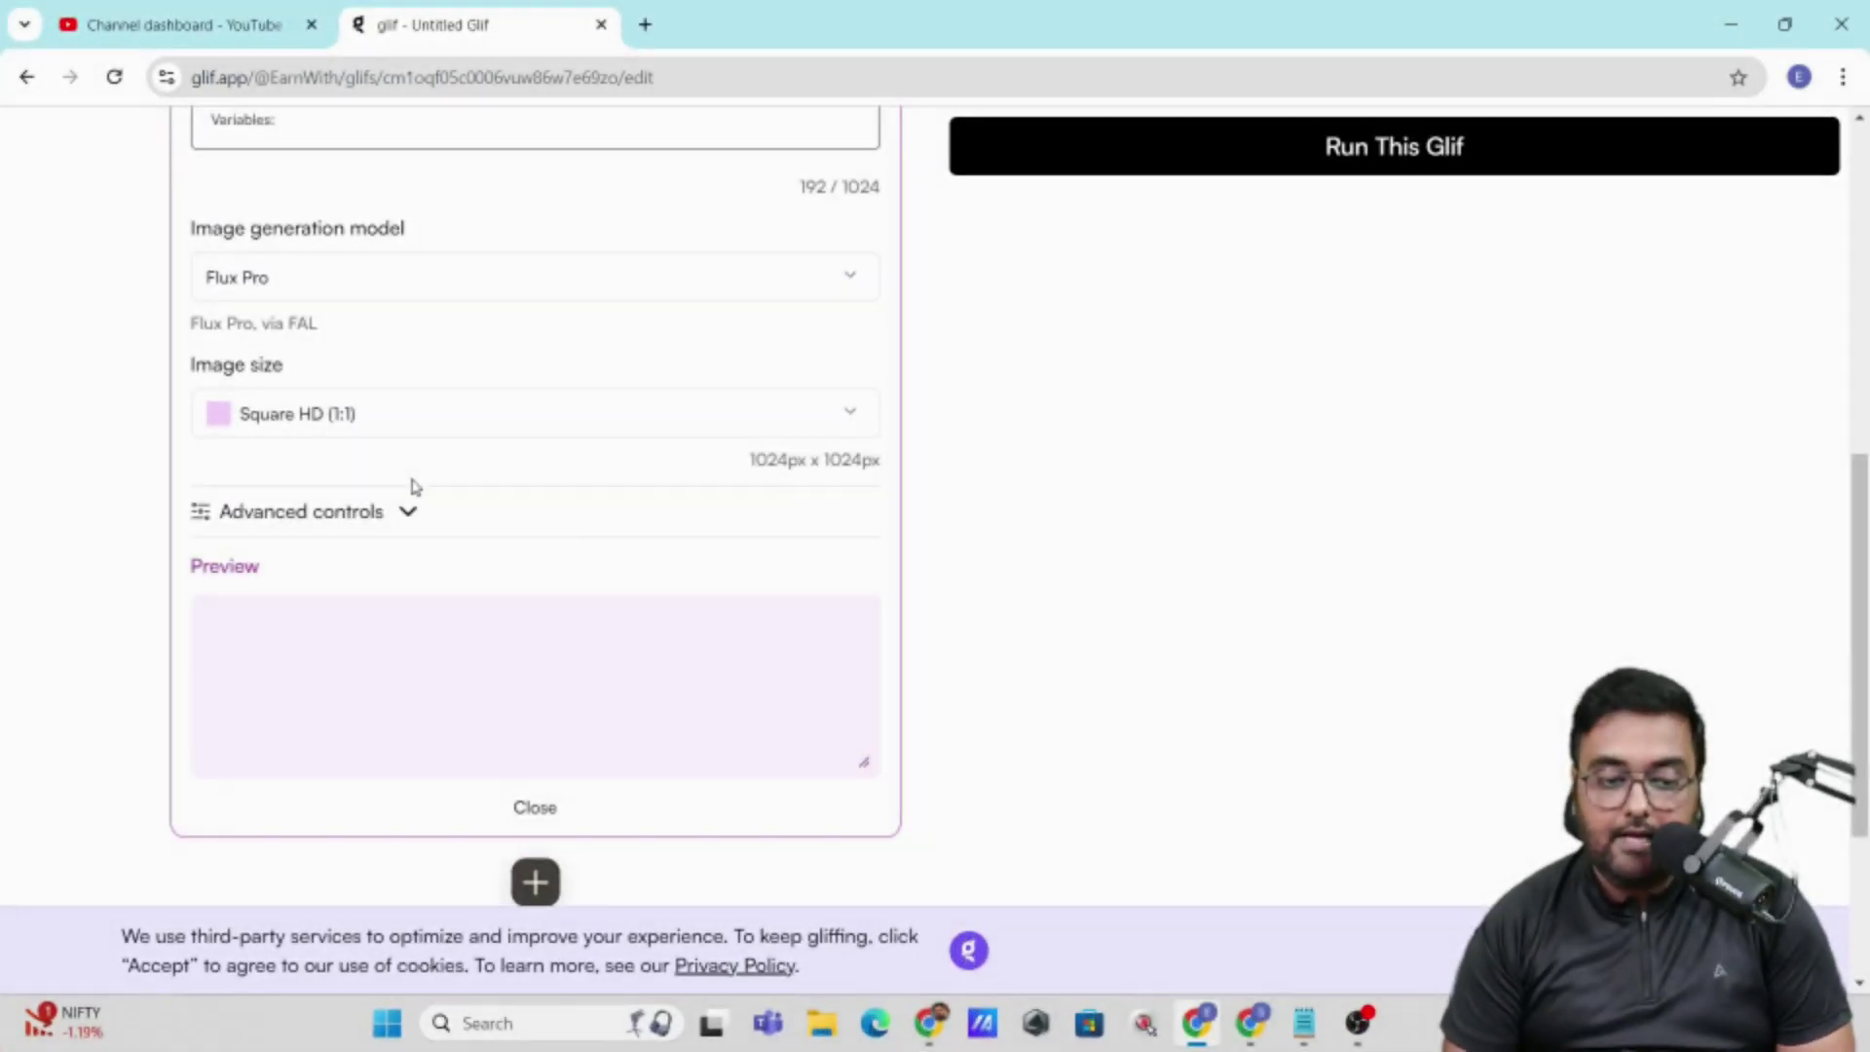
click(407, 512)
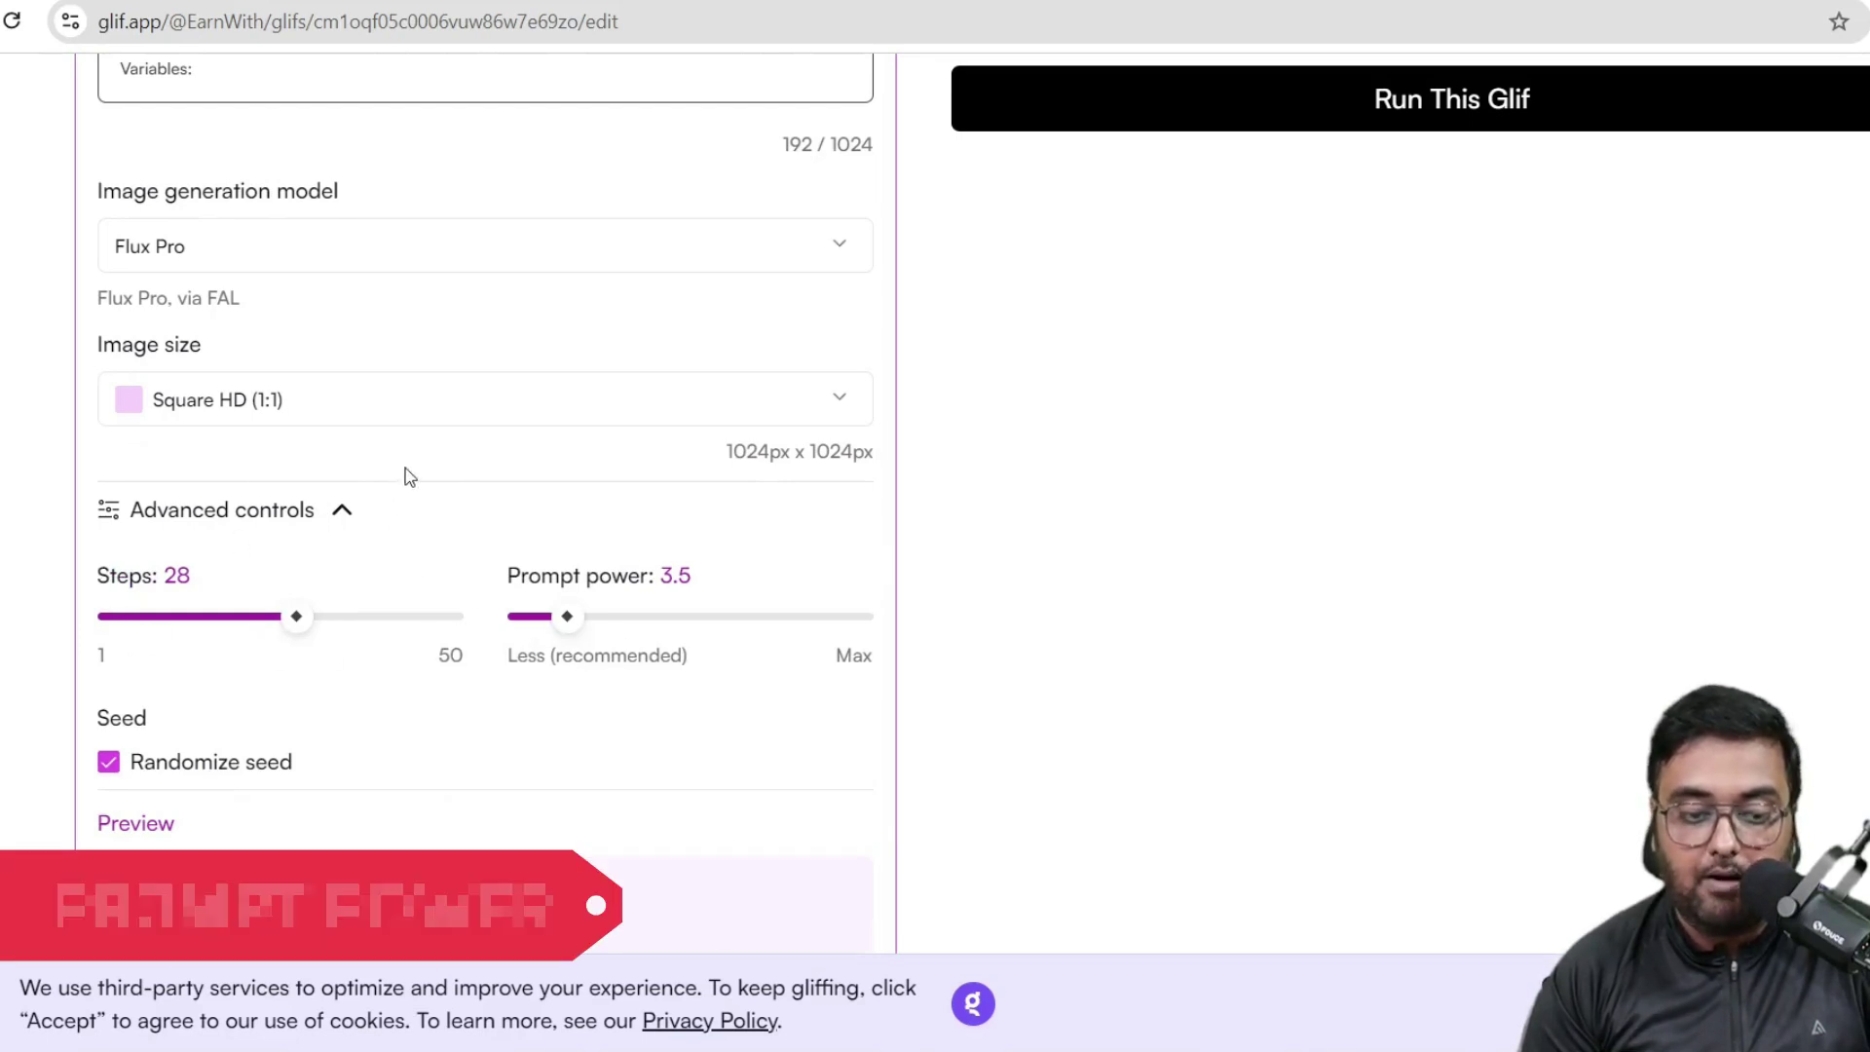
click(459, 400)
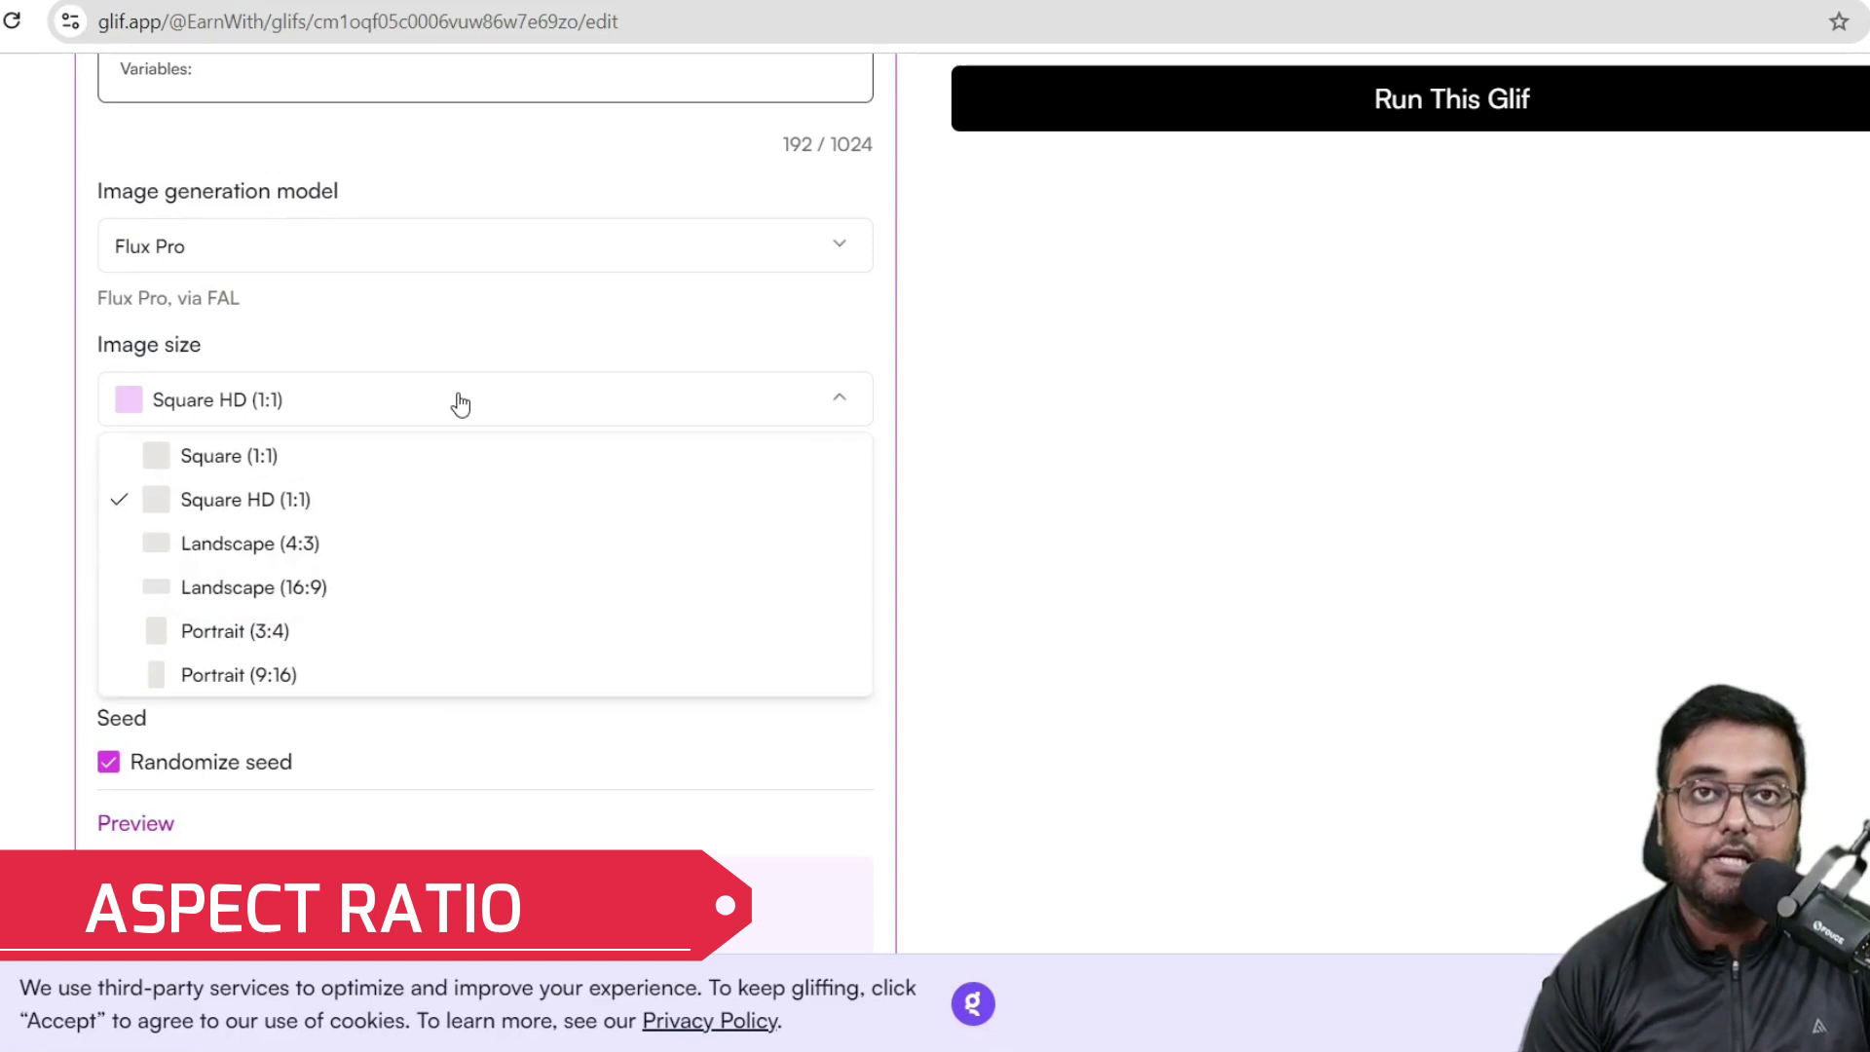
click(435, 332)
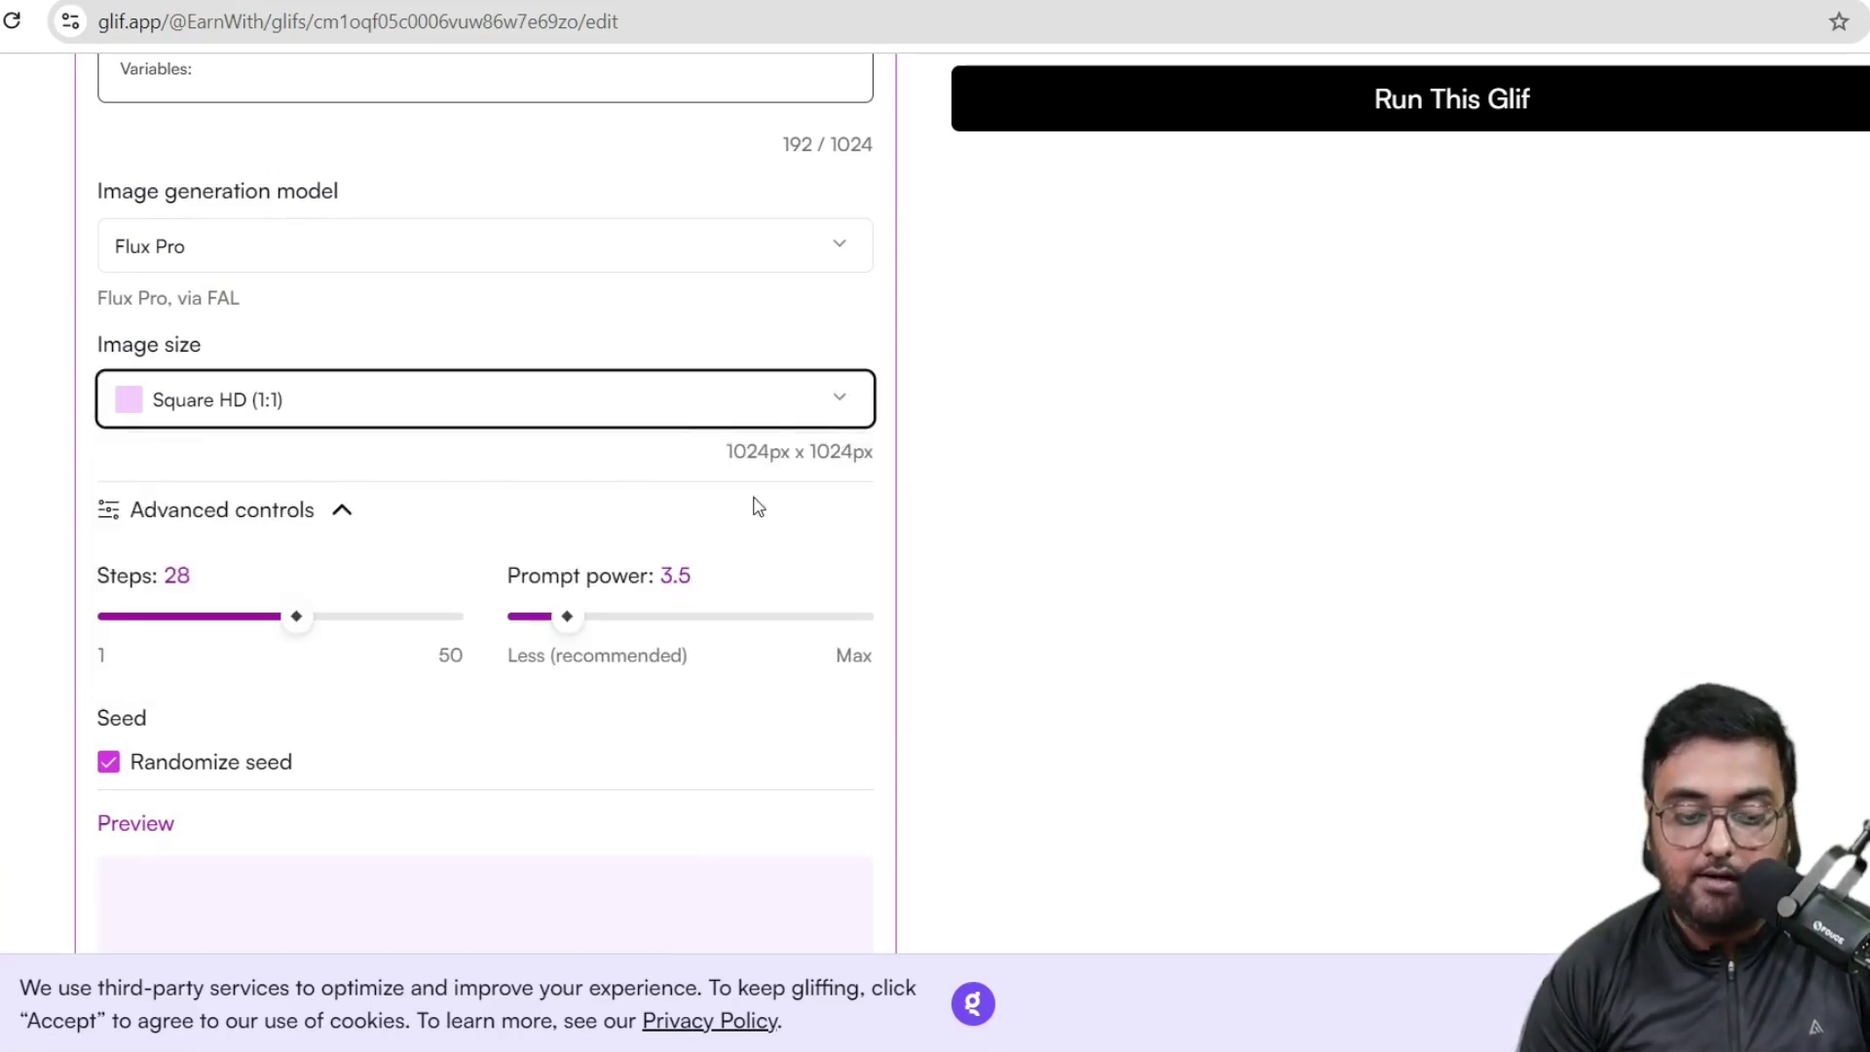
Run the glif twice, viewing the result enlarged, ending with a straw-hat poolside portrait.
drag(1851, 627, 1850, 401)
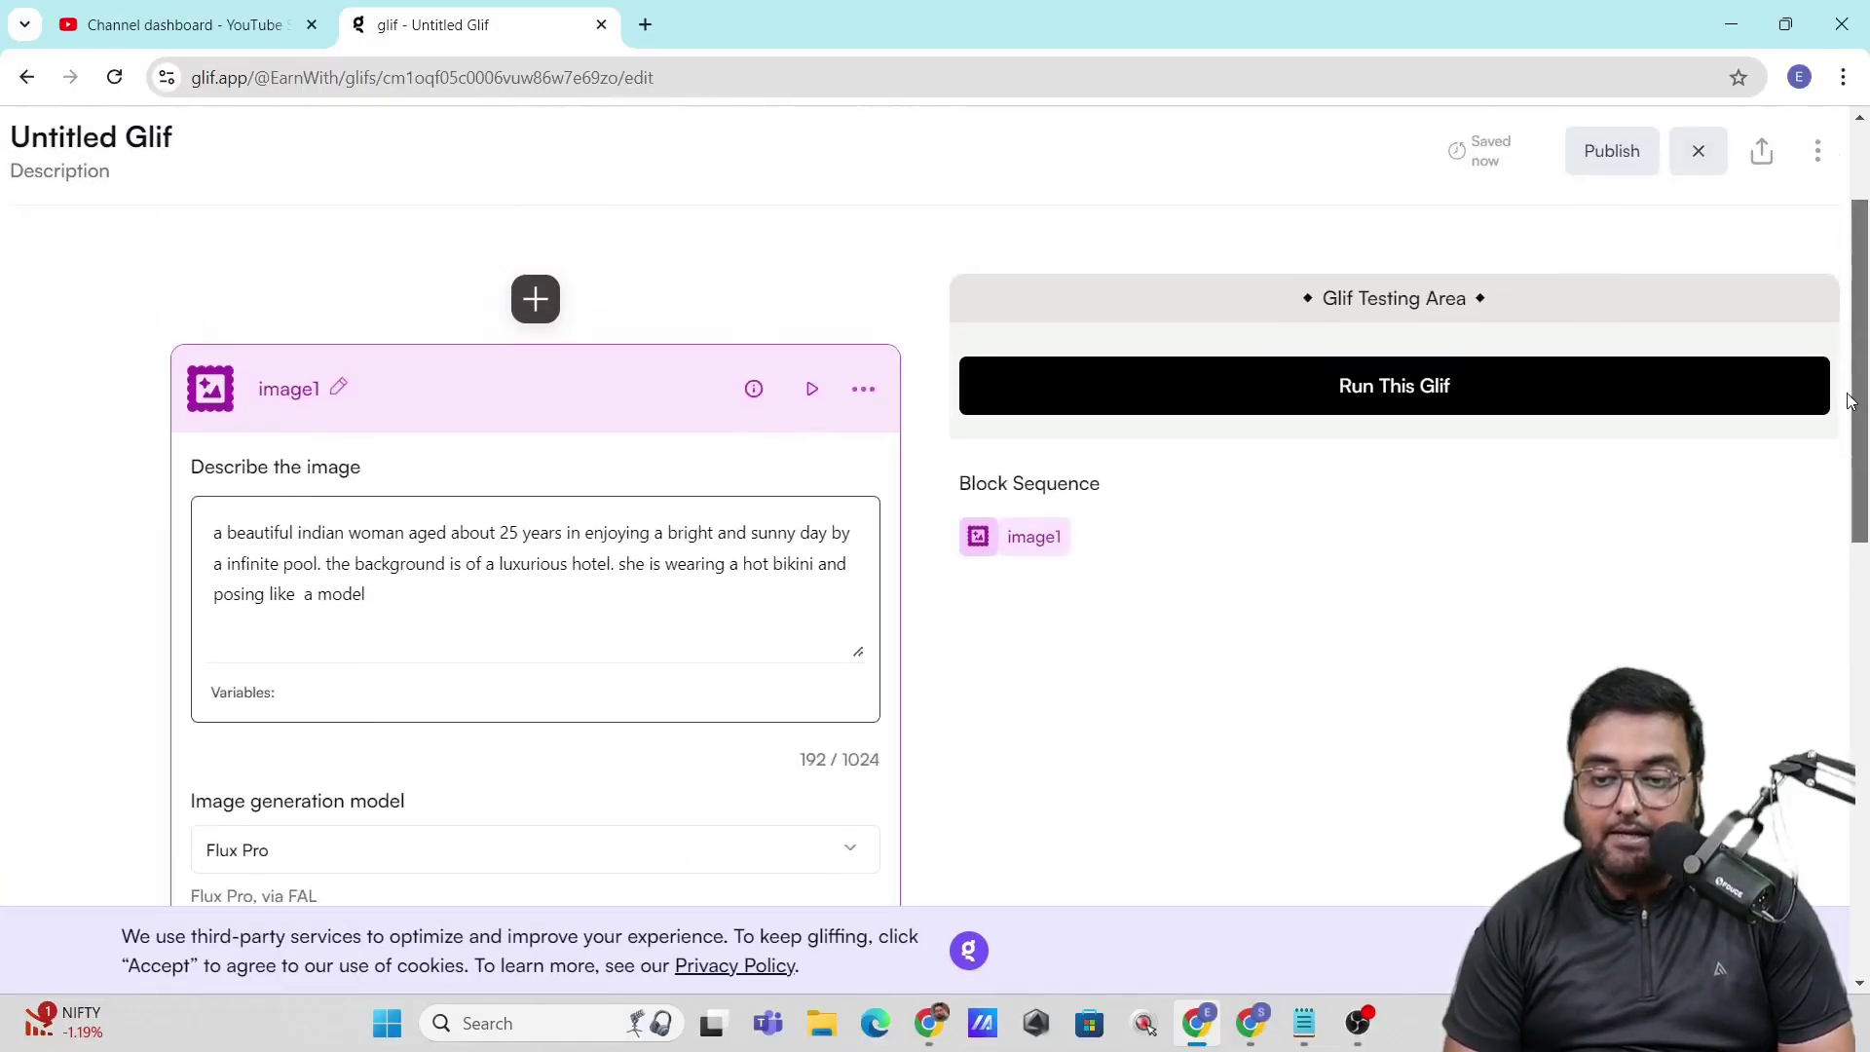
click(1354, 394)
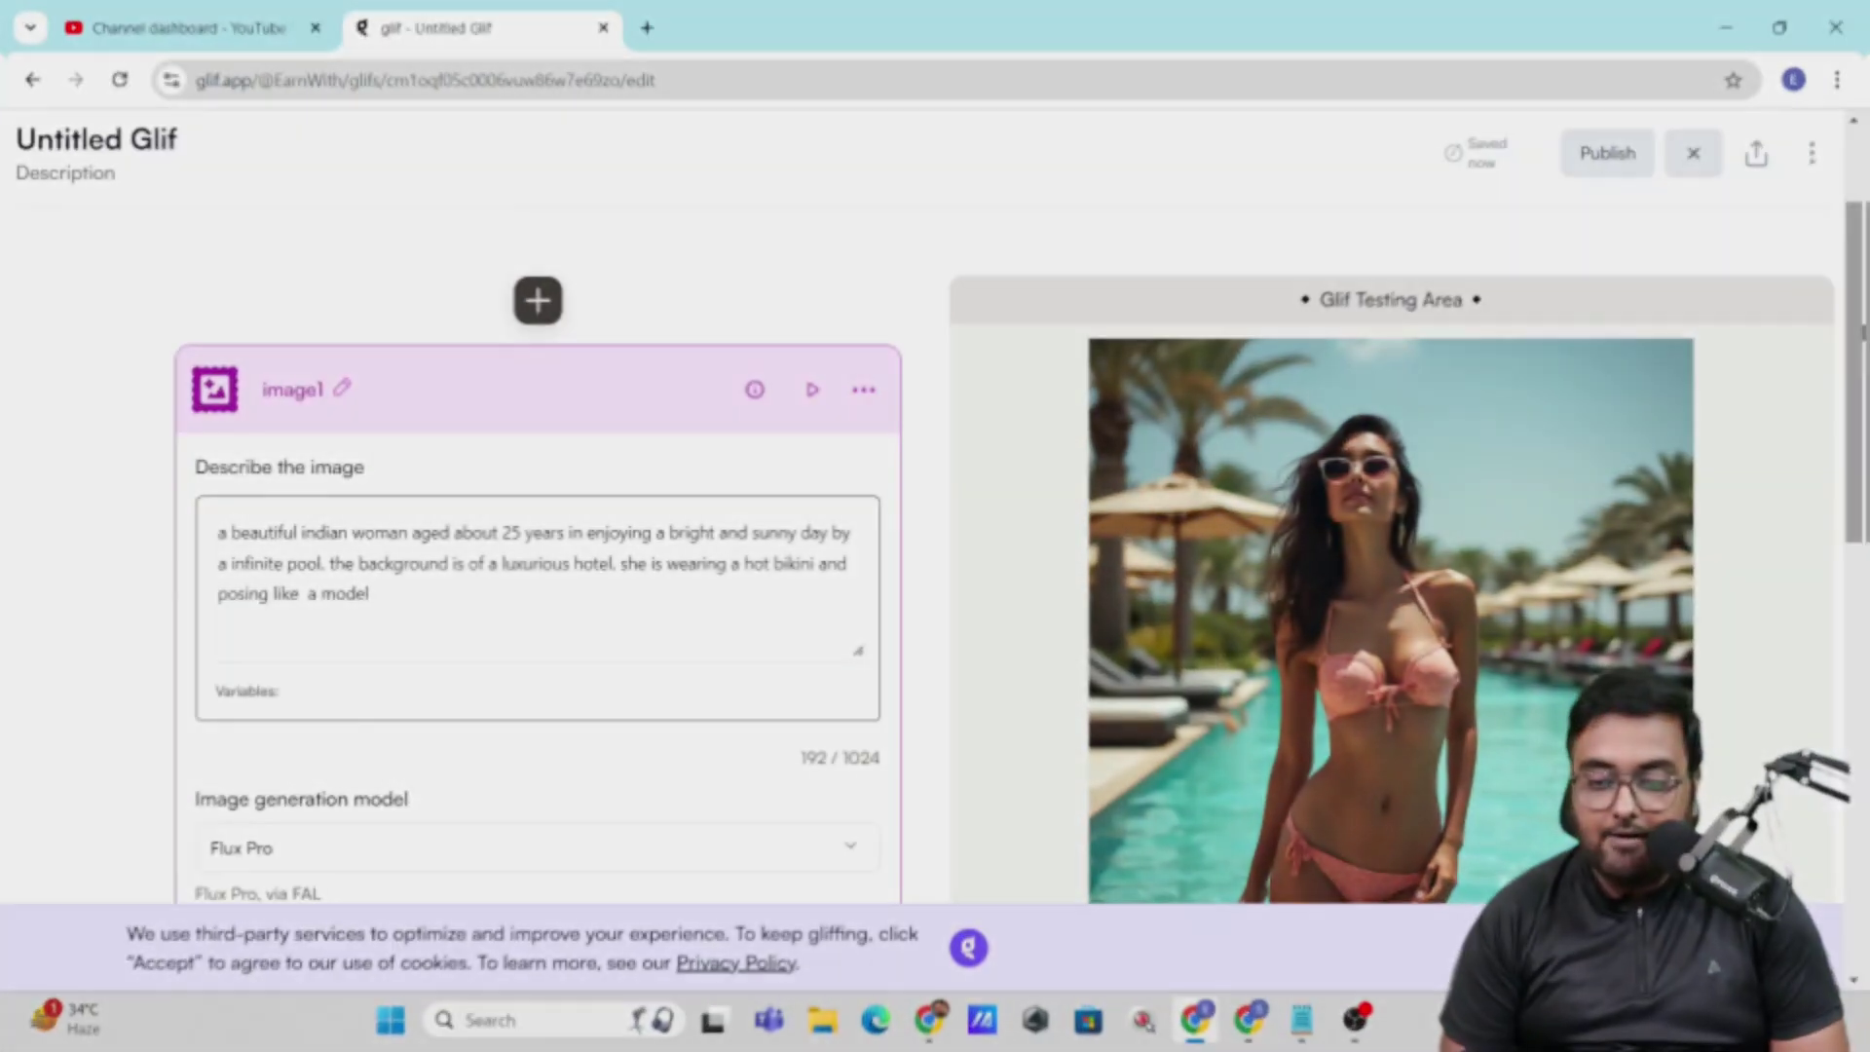
scroll(1393, 585, down, 1)
drag(1866, 350, 1865, 409)
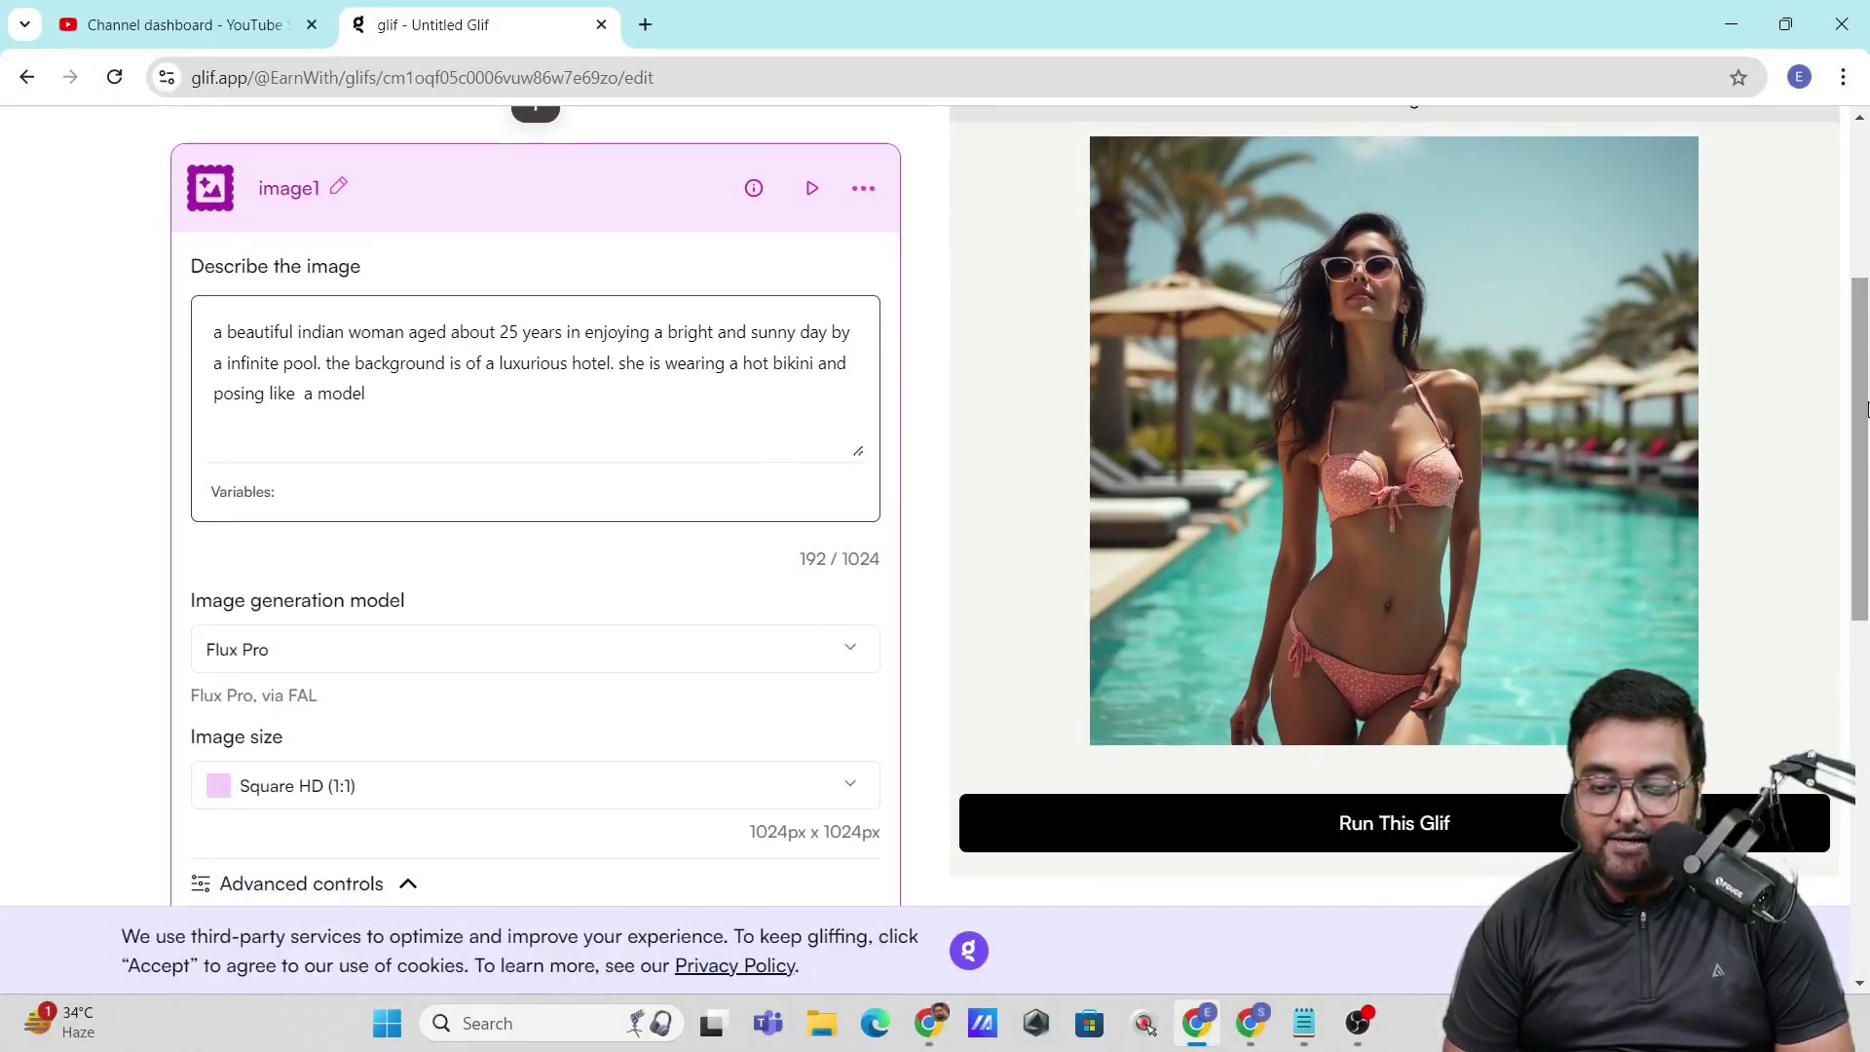
click(1509, 391)
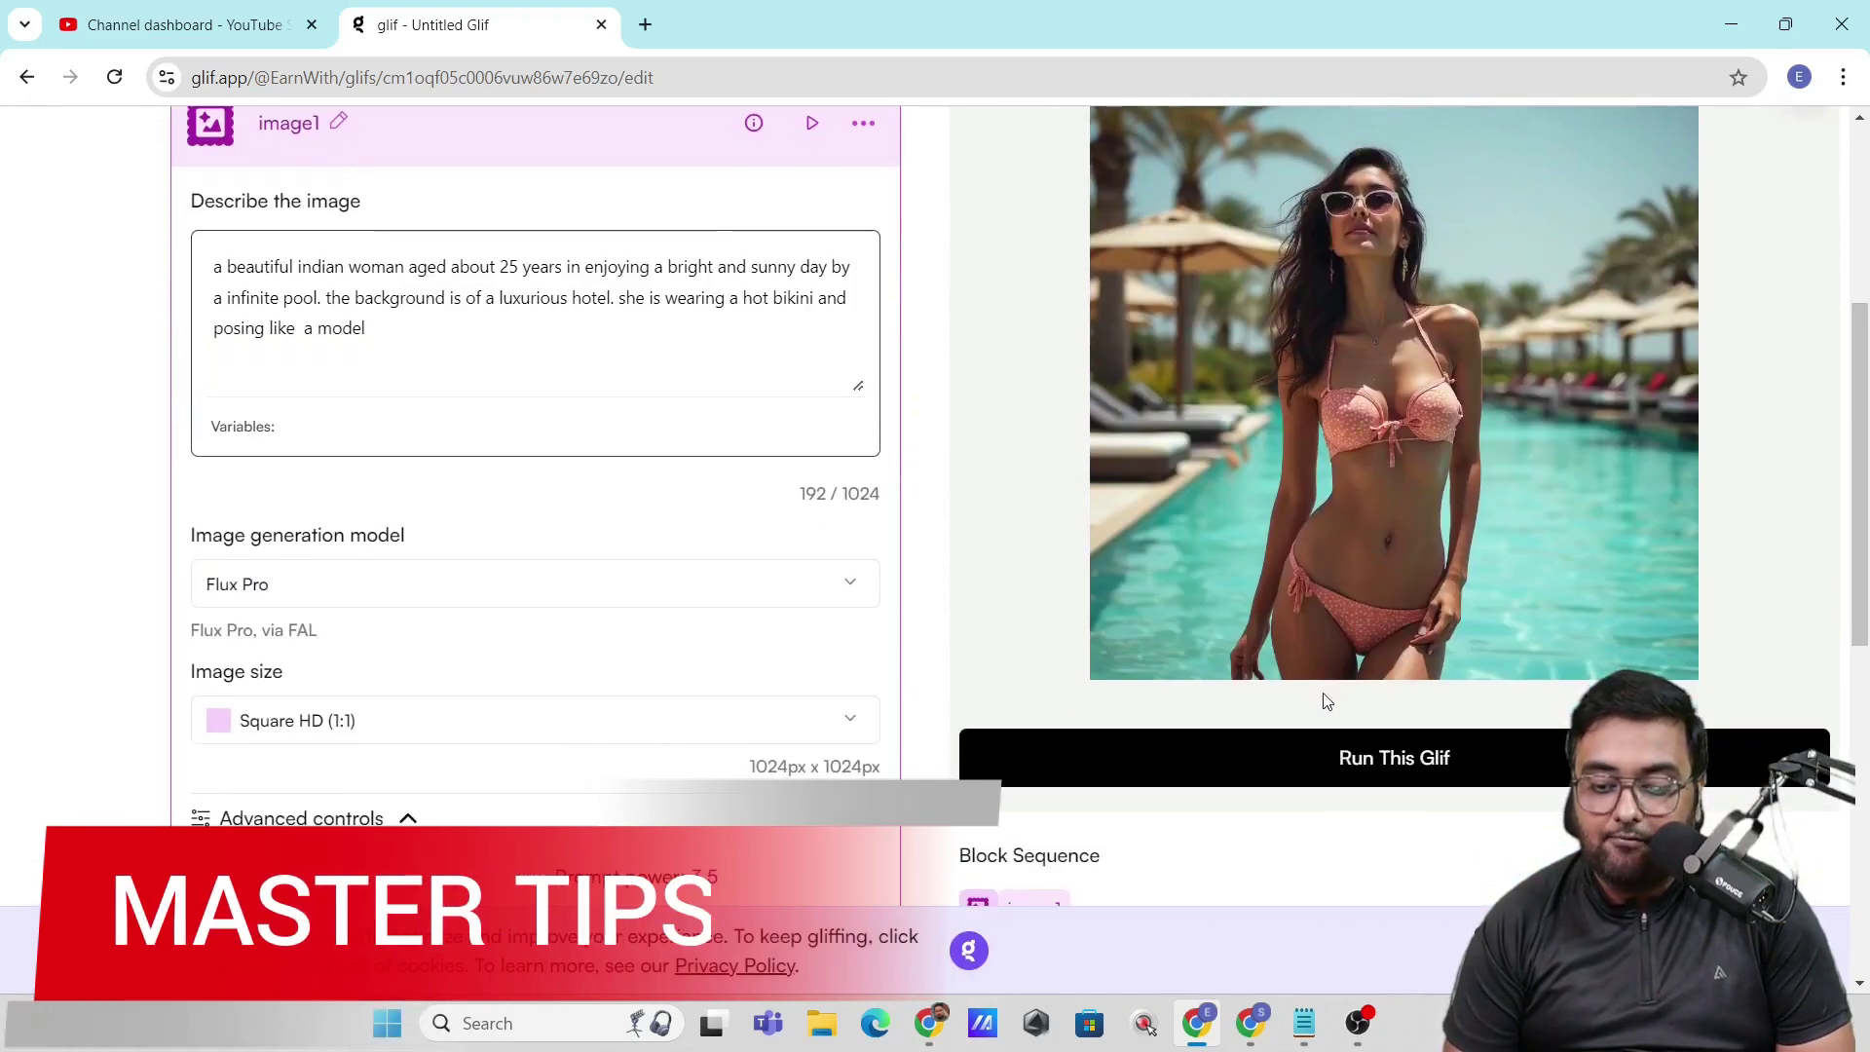
click(1302, 764)
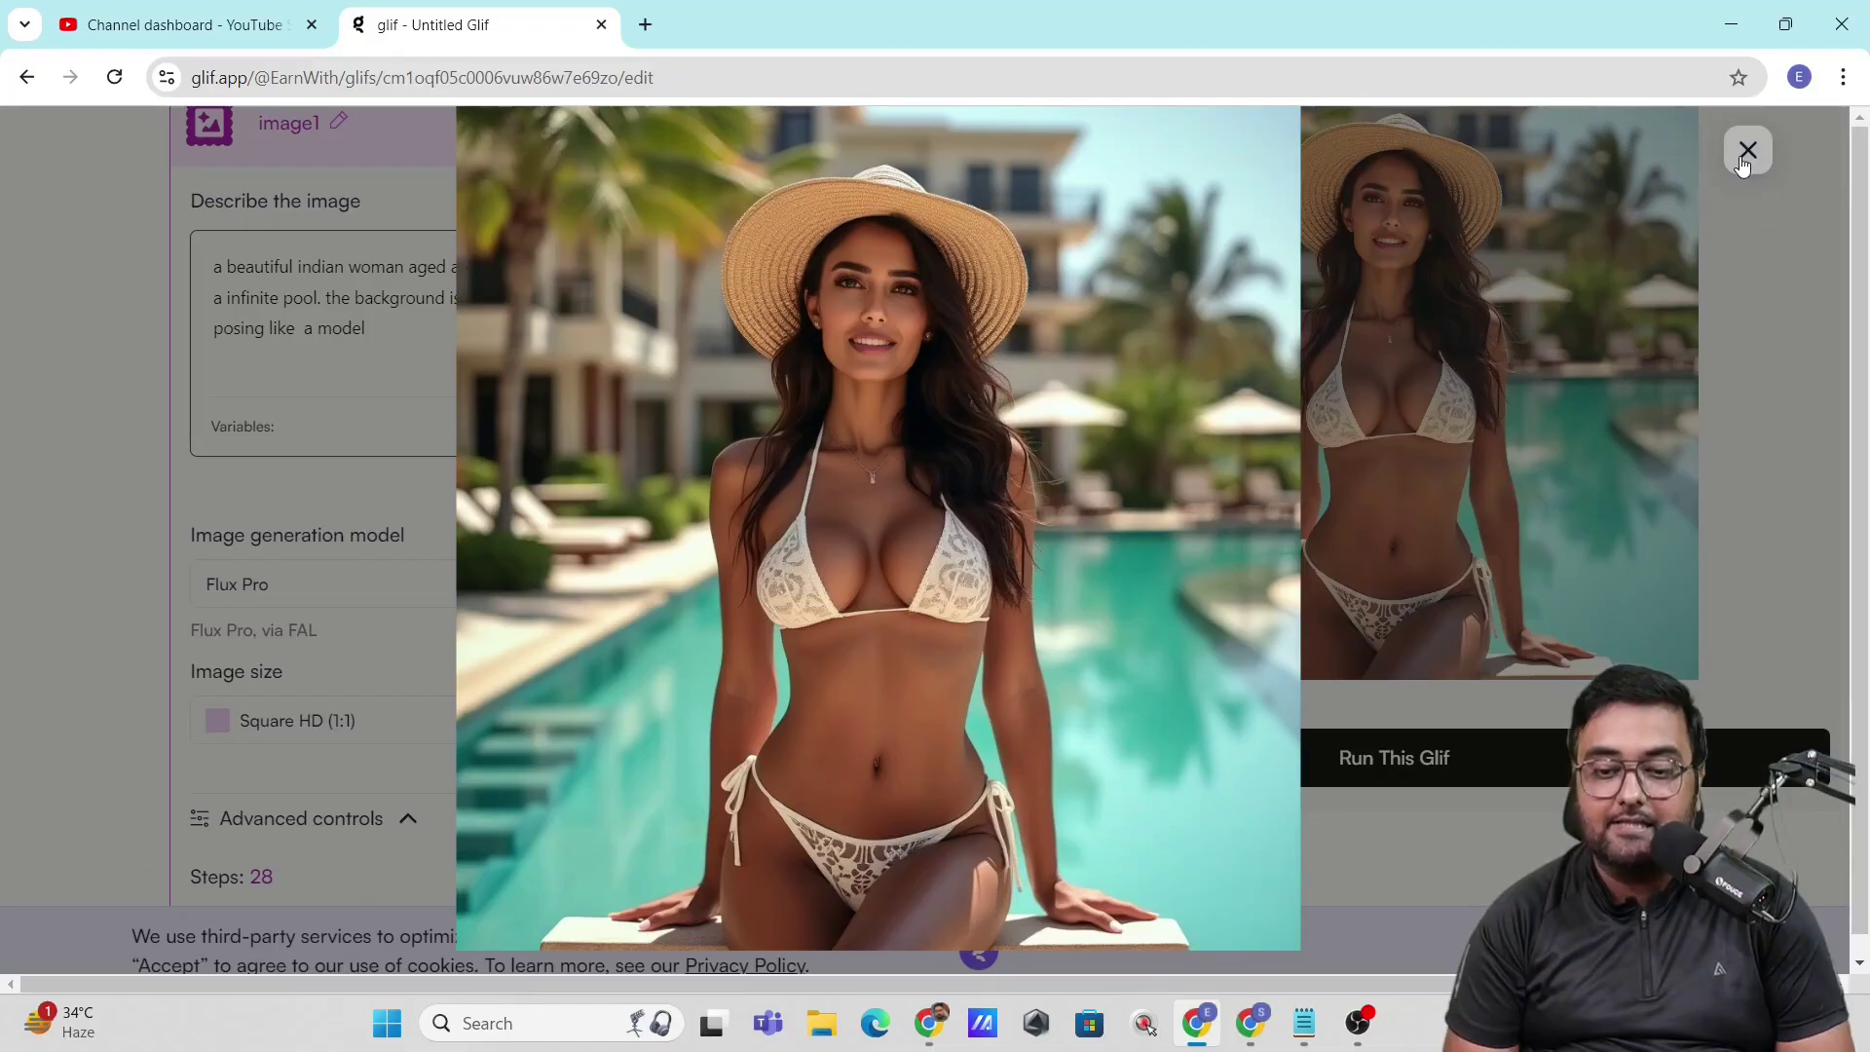
click(1743, 152)
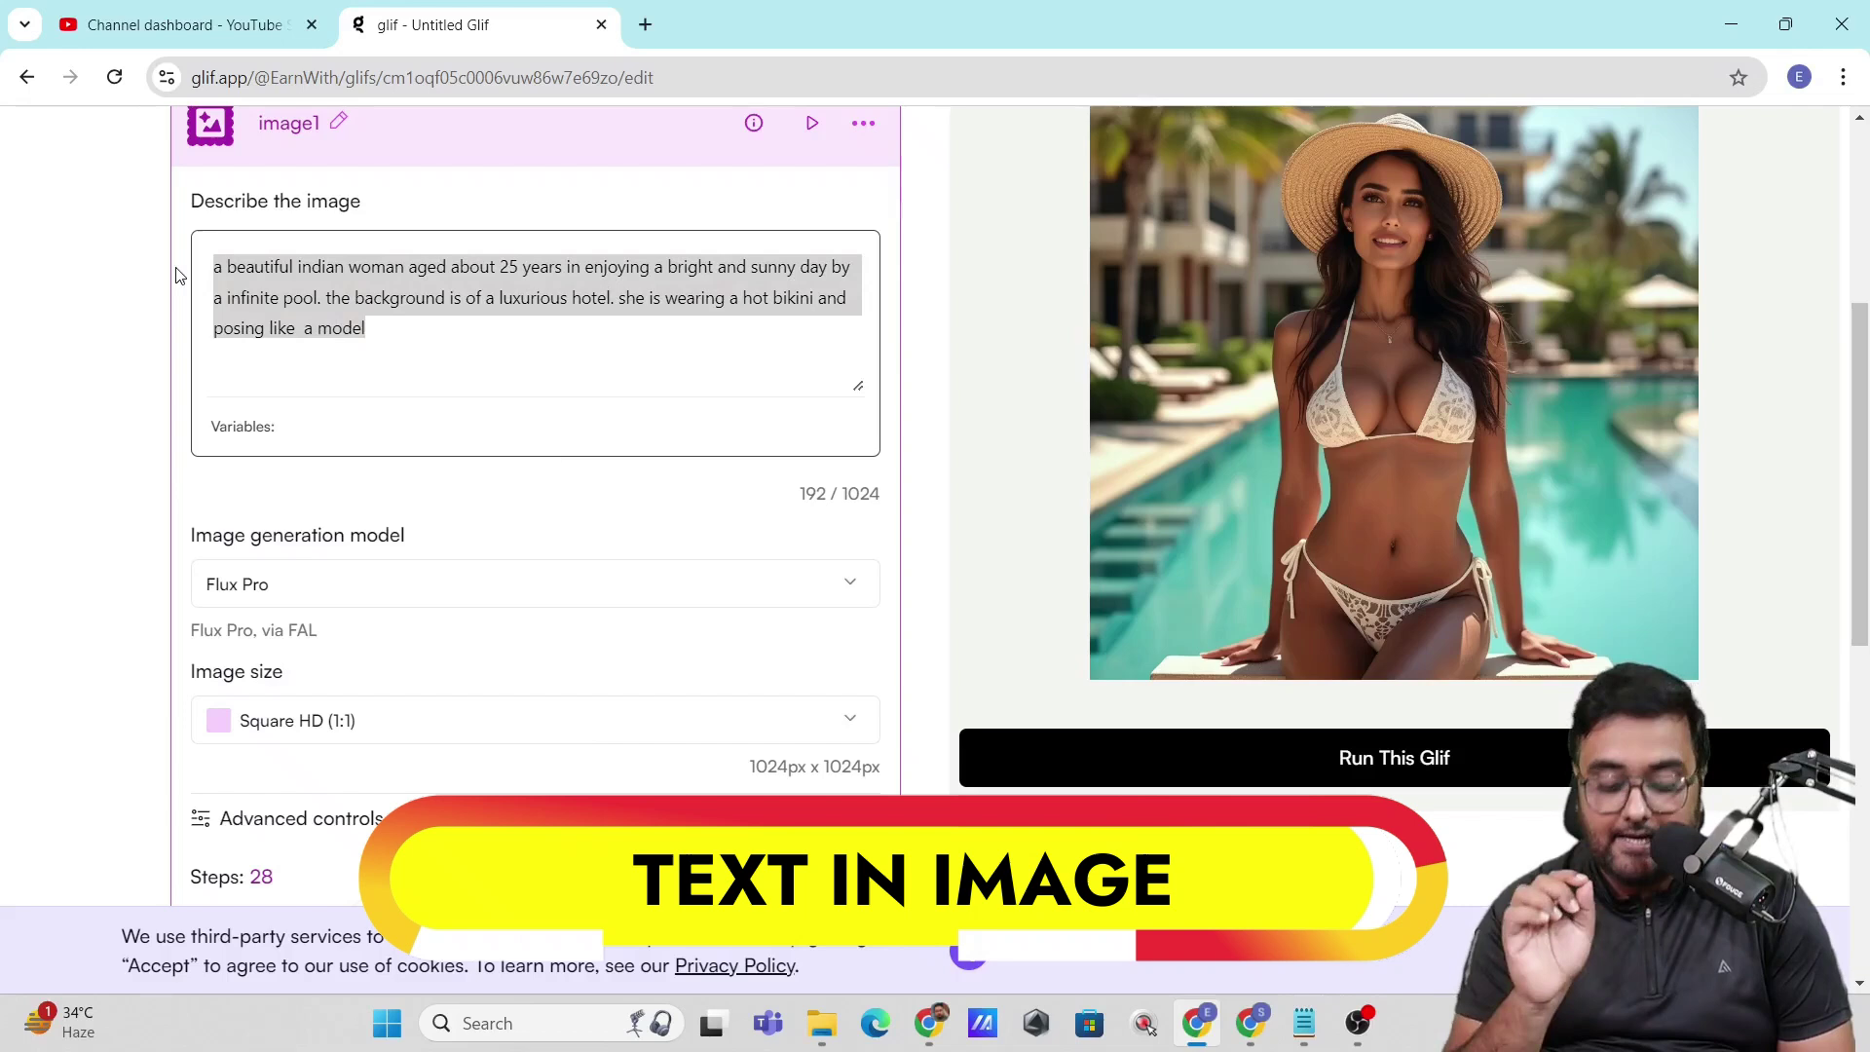
Swap in the robot chalking 'I Am A Next Gen Robot With AI Features' prompt and run it twice.
text(a modern robot writing on blackboard with a chalk. the writing says "I Am A Next Gen Robot With AI Features")
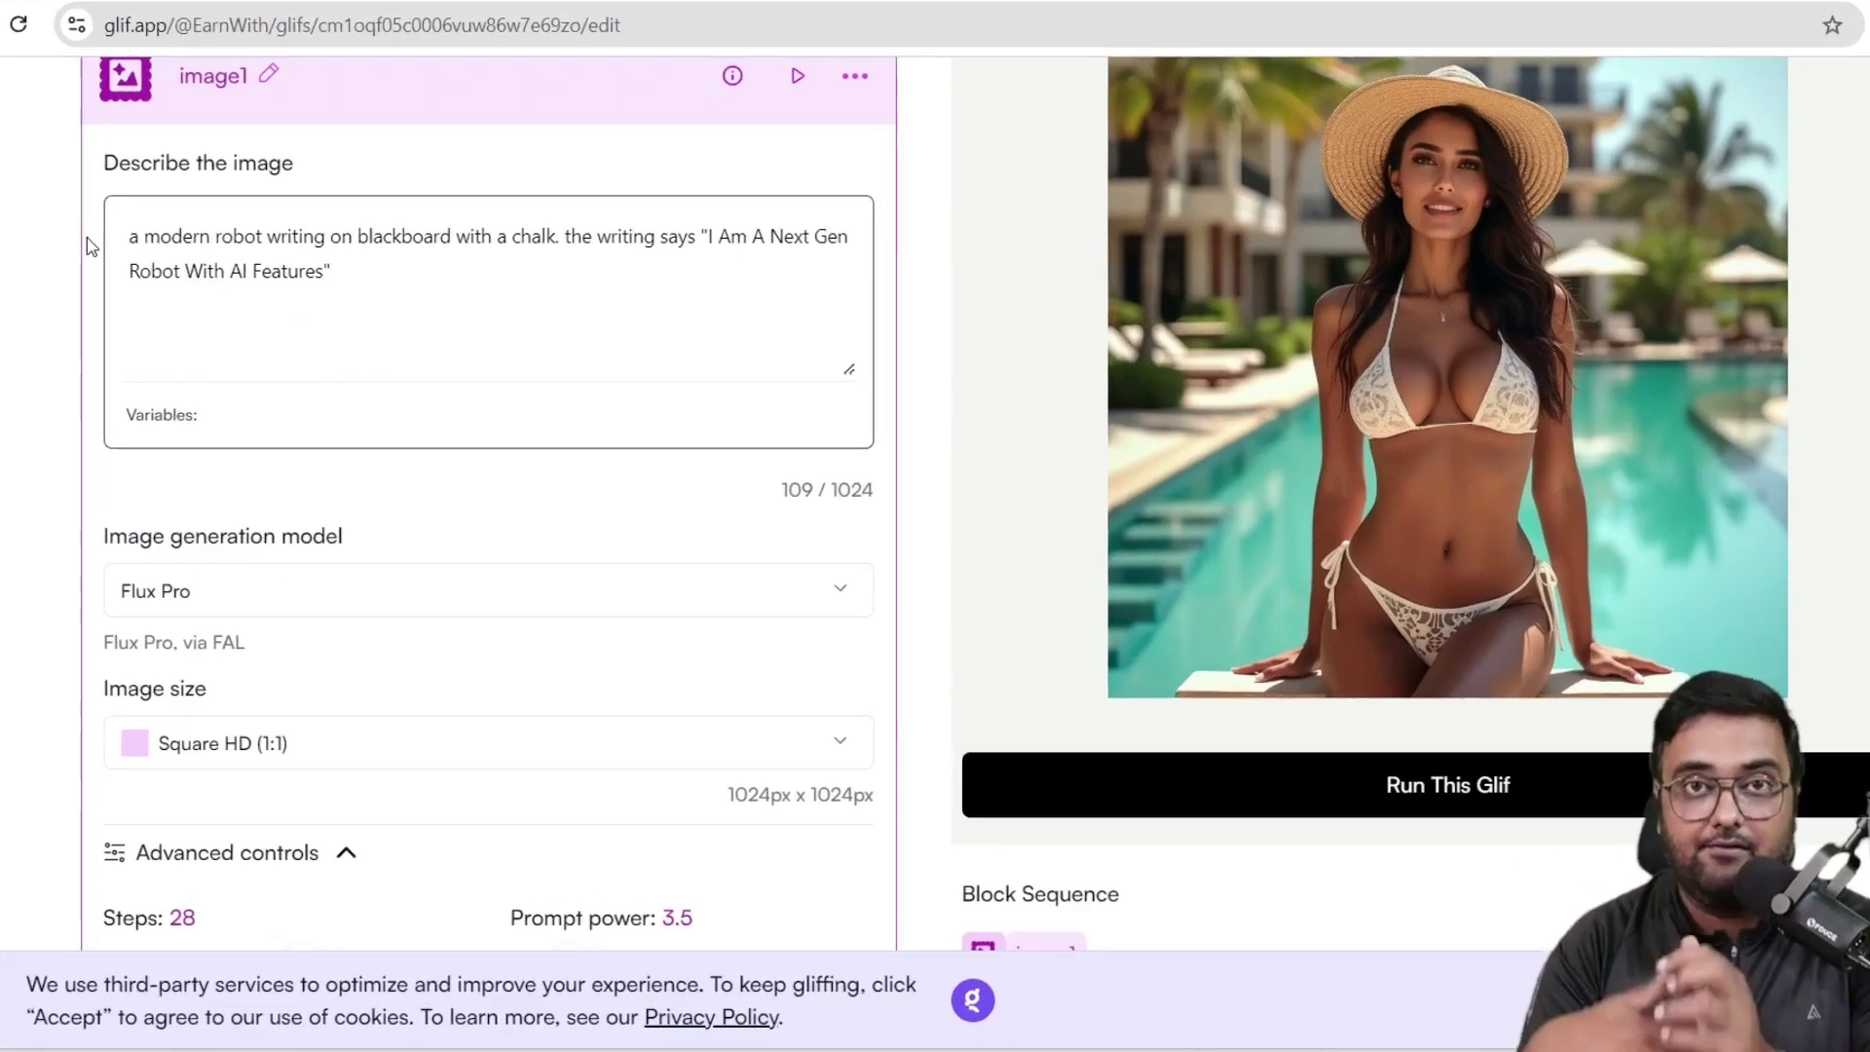
drag(112, 231, 259, 242)
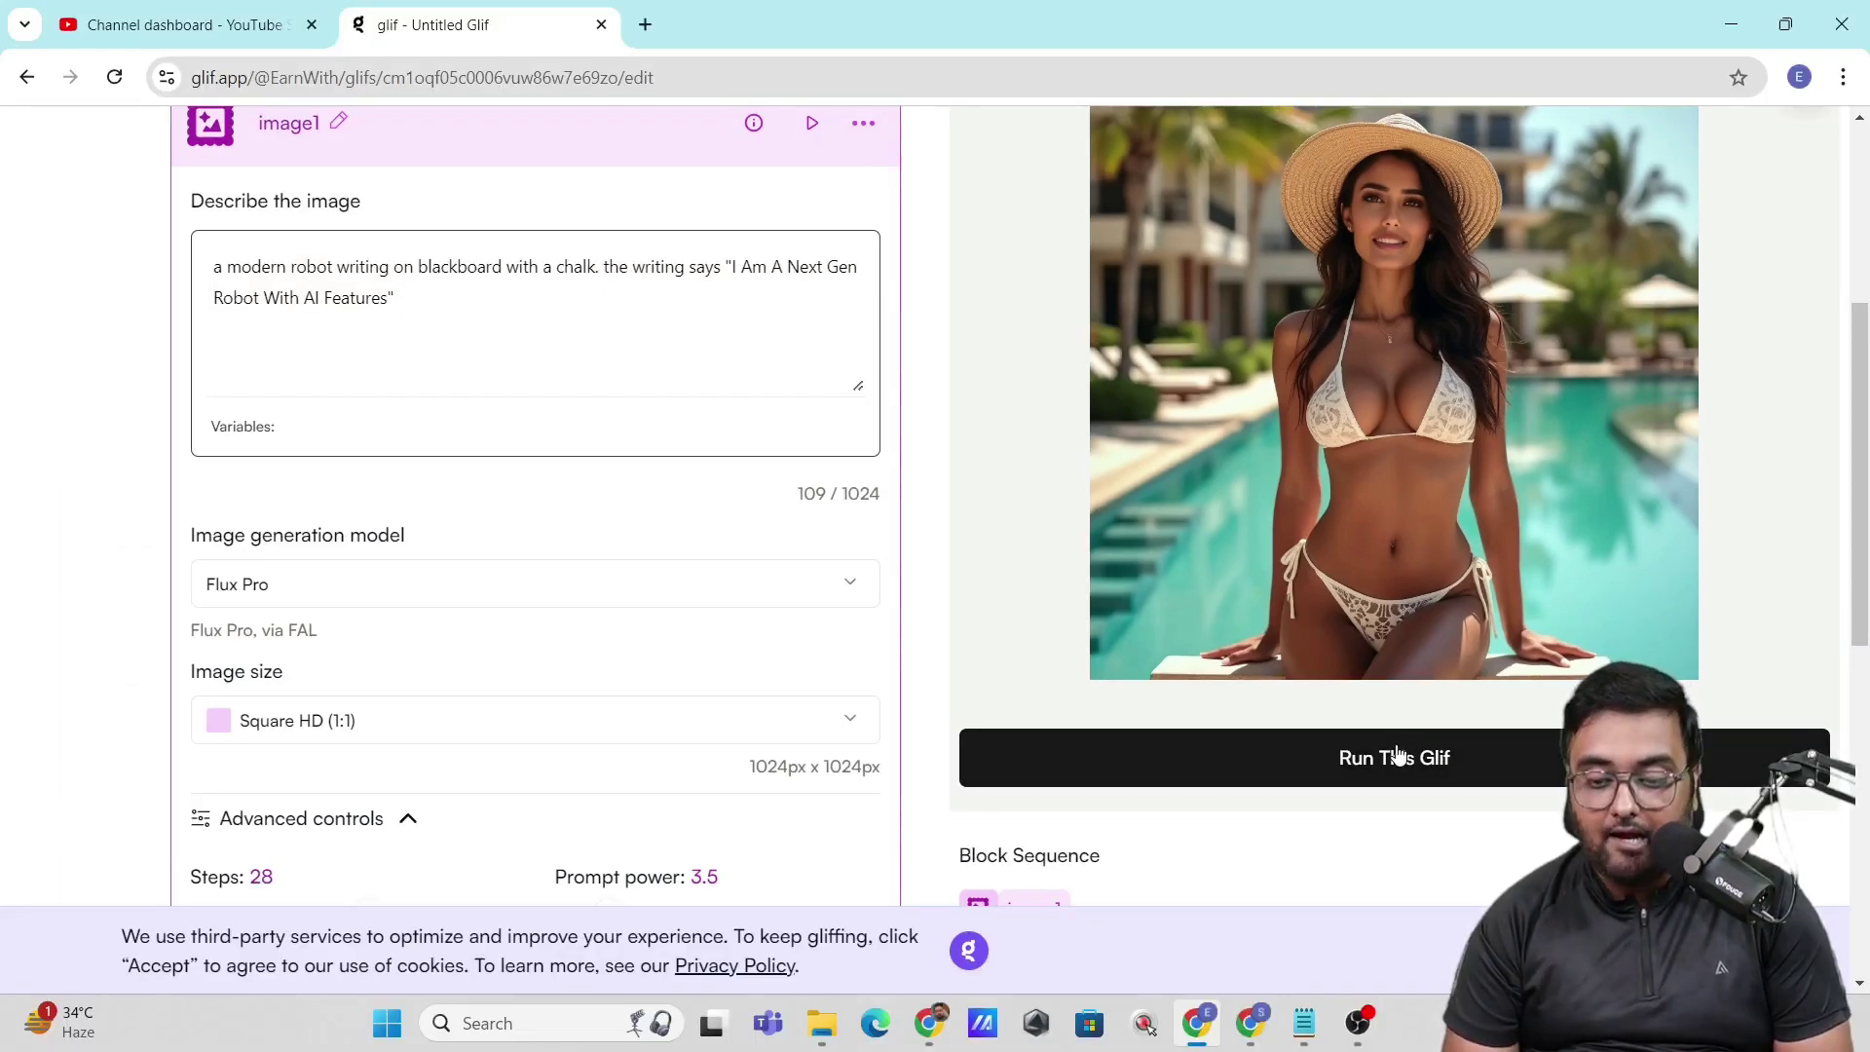
click(1394, 745)
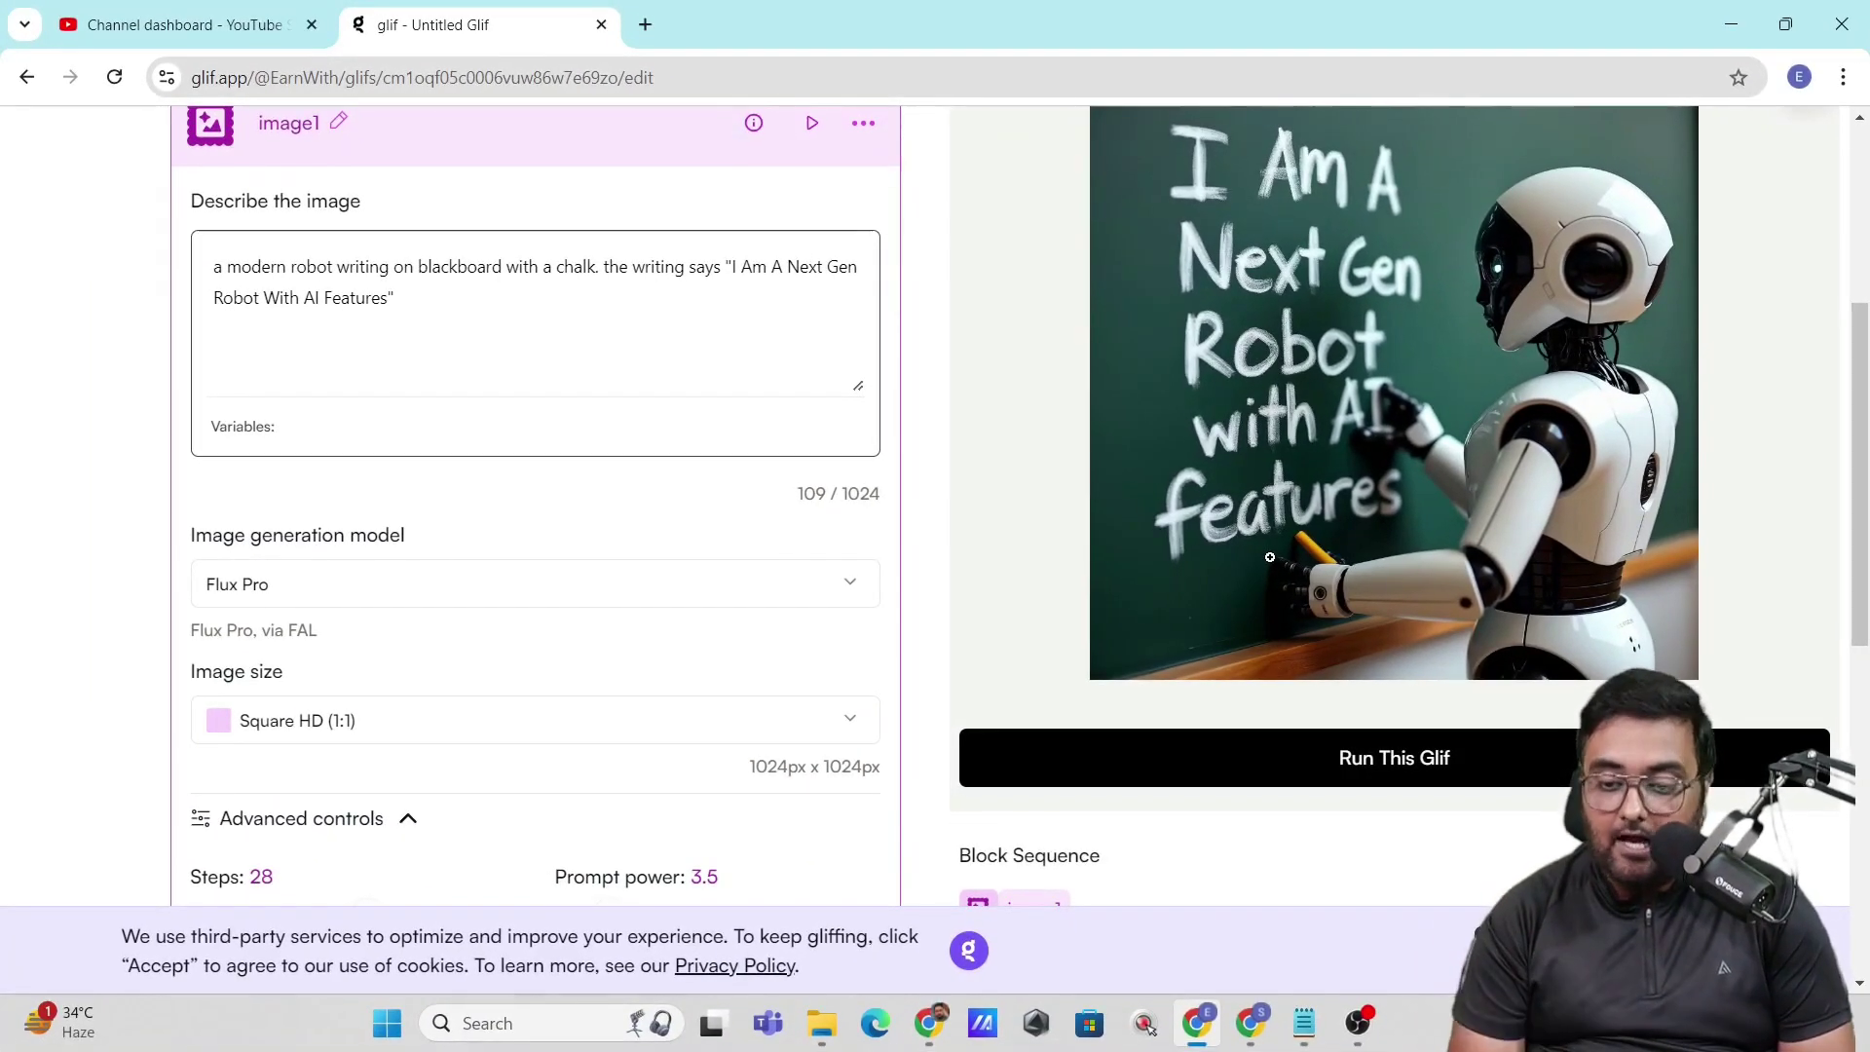
click(1313, 756)
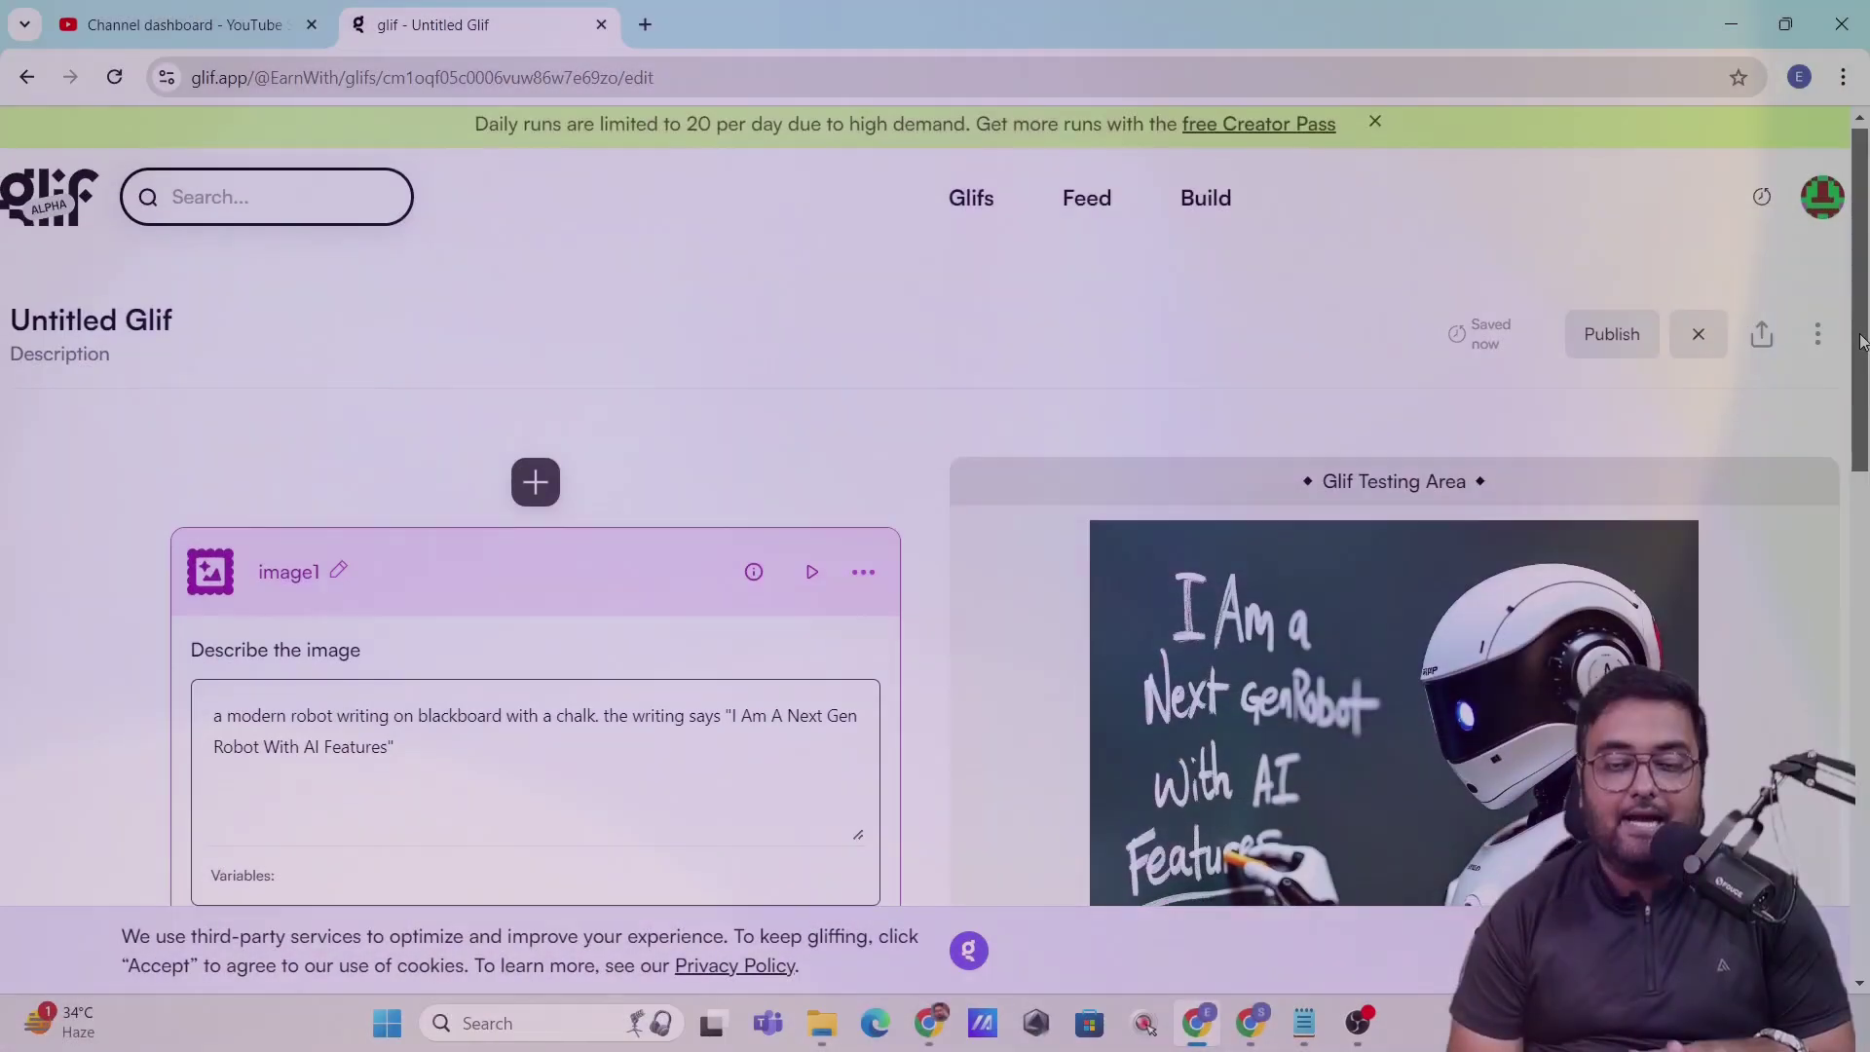
drag(1861, 341, 1863, 446)
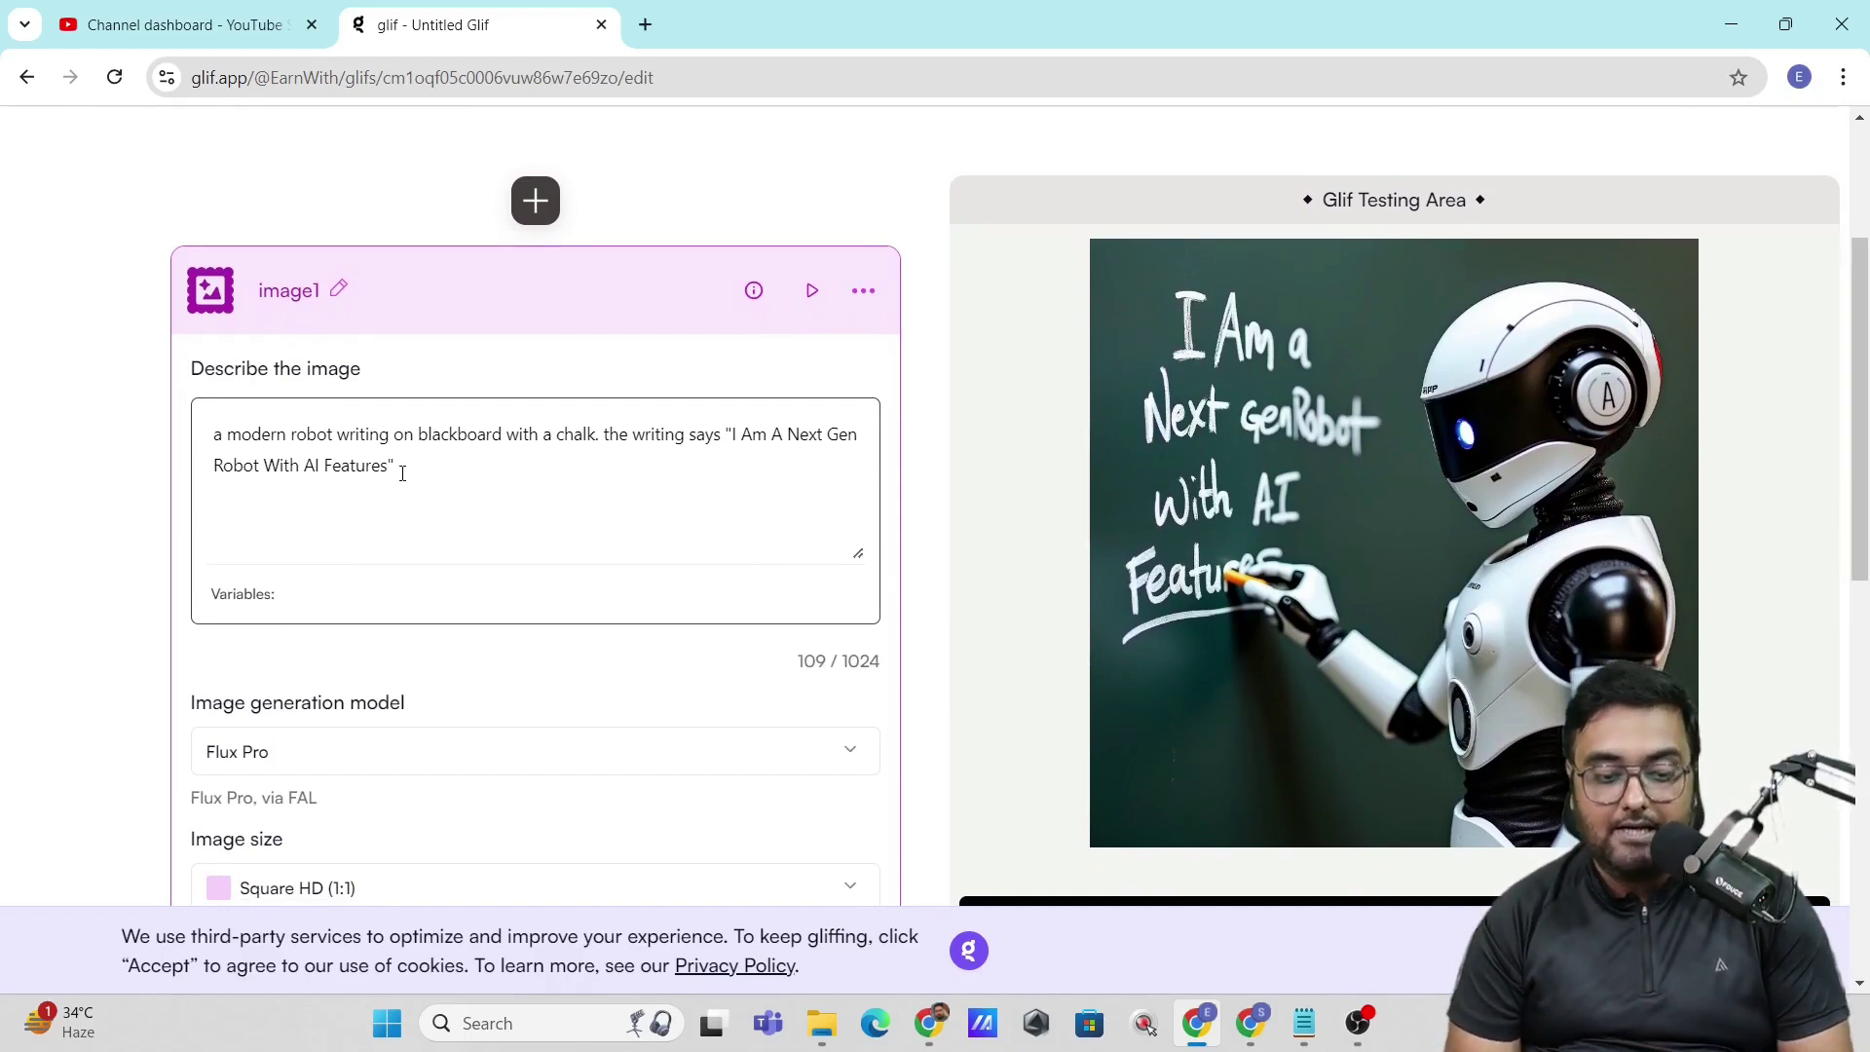
Replace the prompt with an anime boy-and-dog description, generate it and enlarge the result.
drag(346, 457, 192, 426)
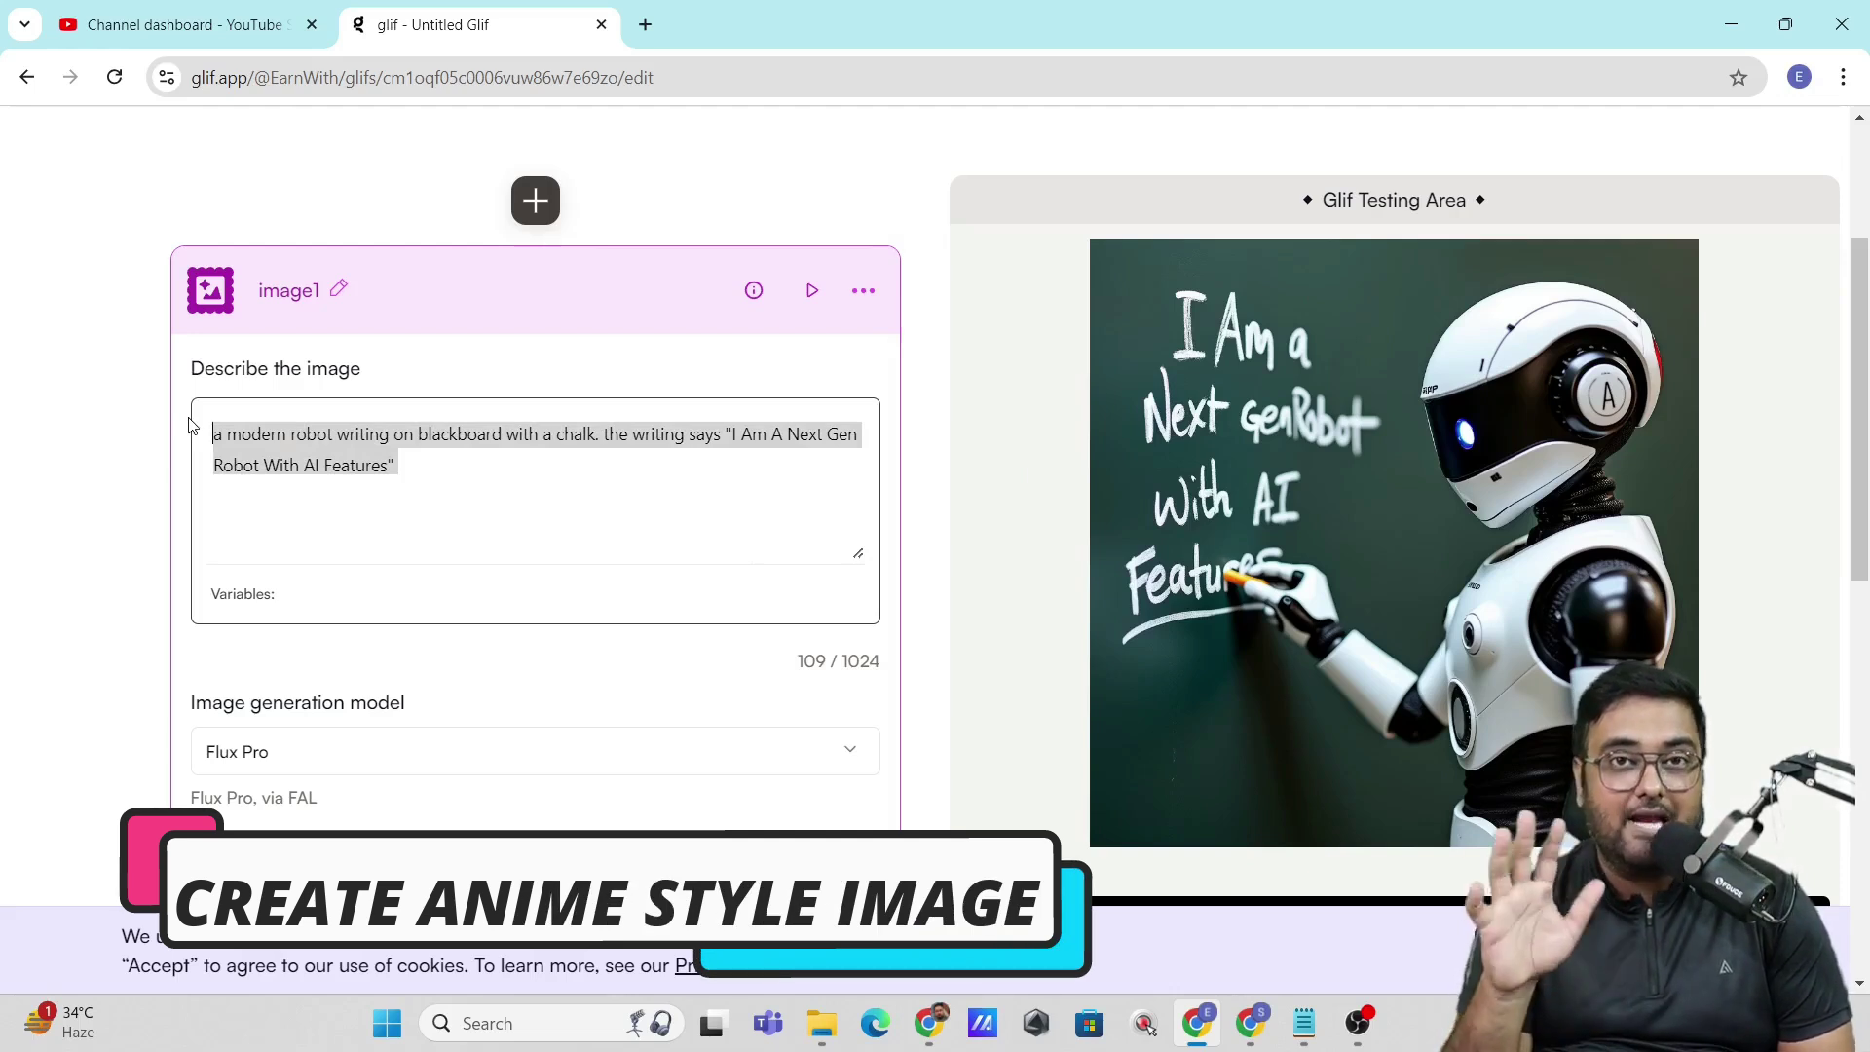
text(an anime style image of a boy and a dog sitting in a garden)
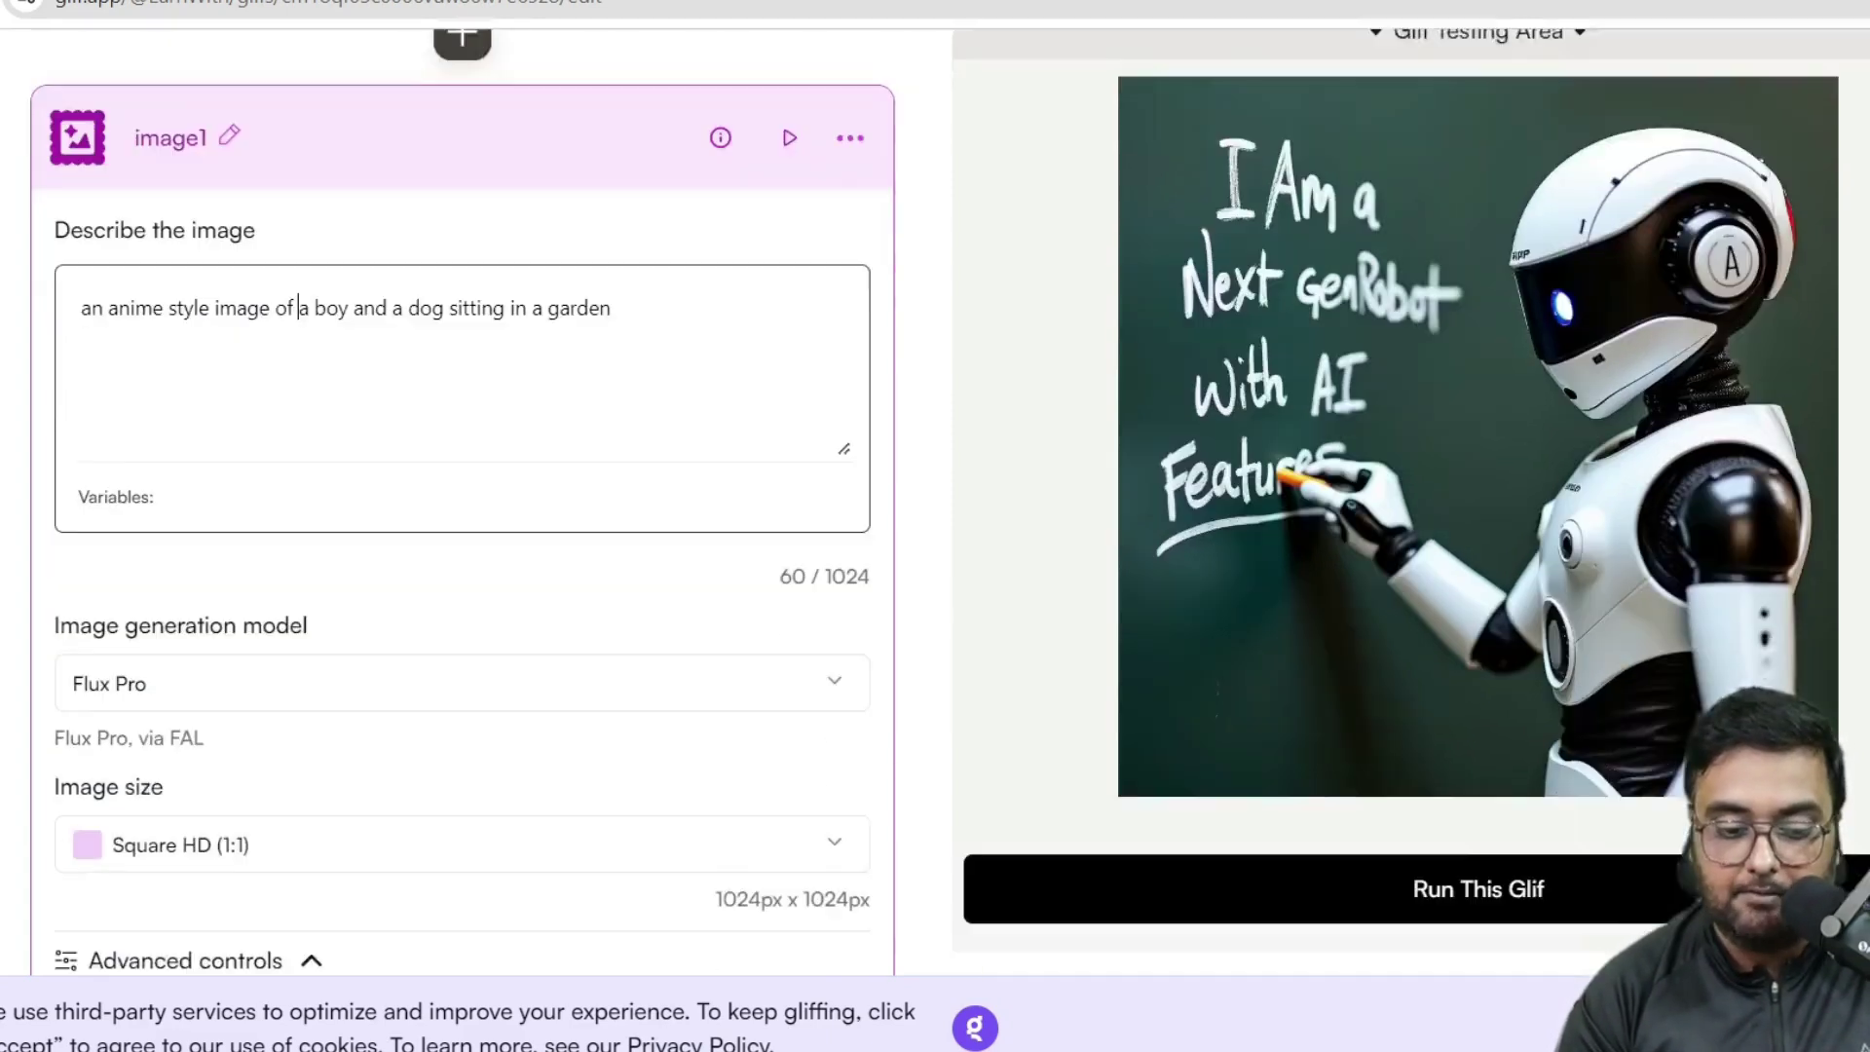
scroll(1461, 584, down, 5)
click(1405, 467)
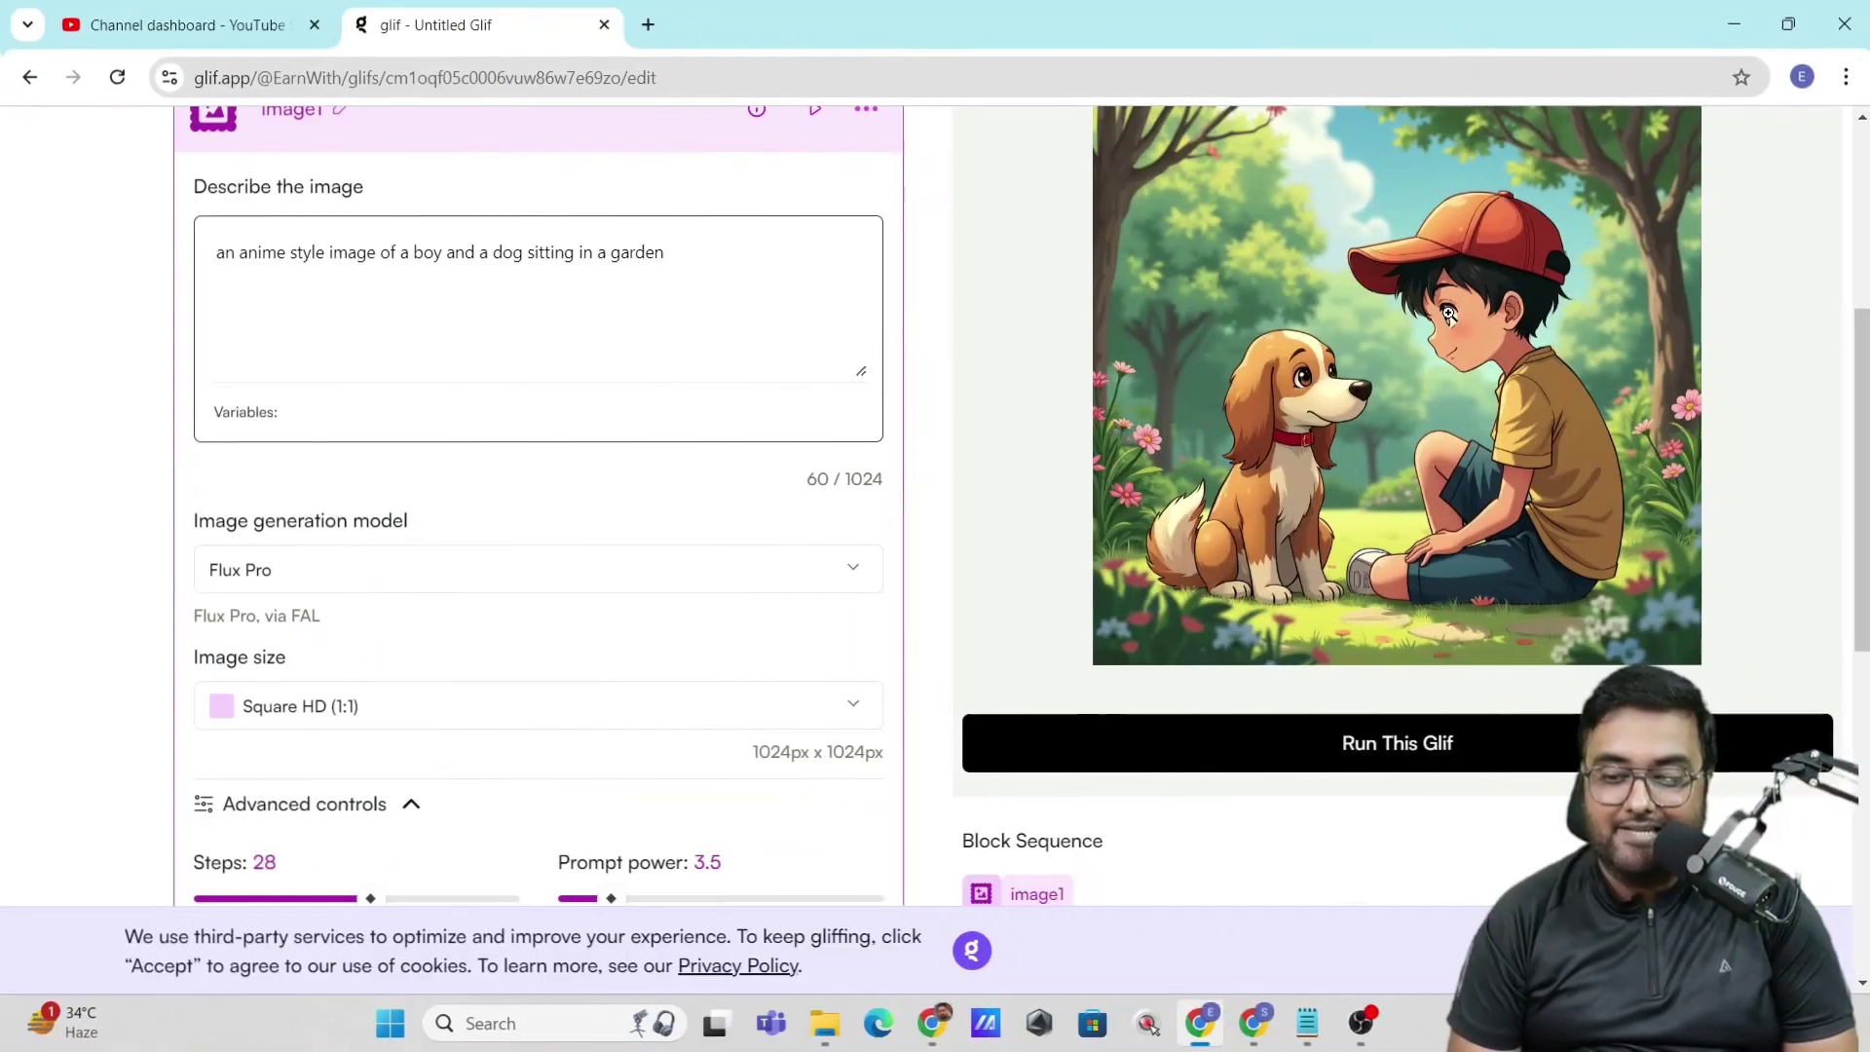
click(1449, 313)
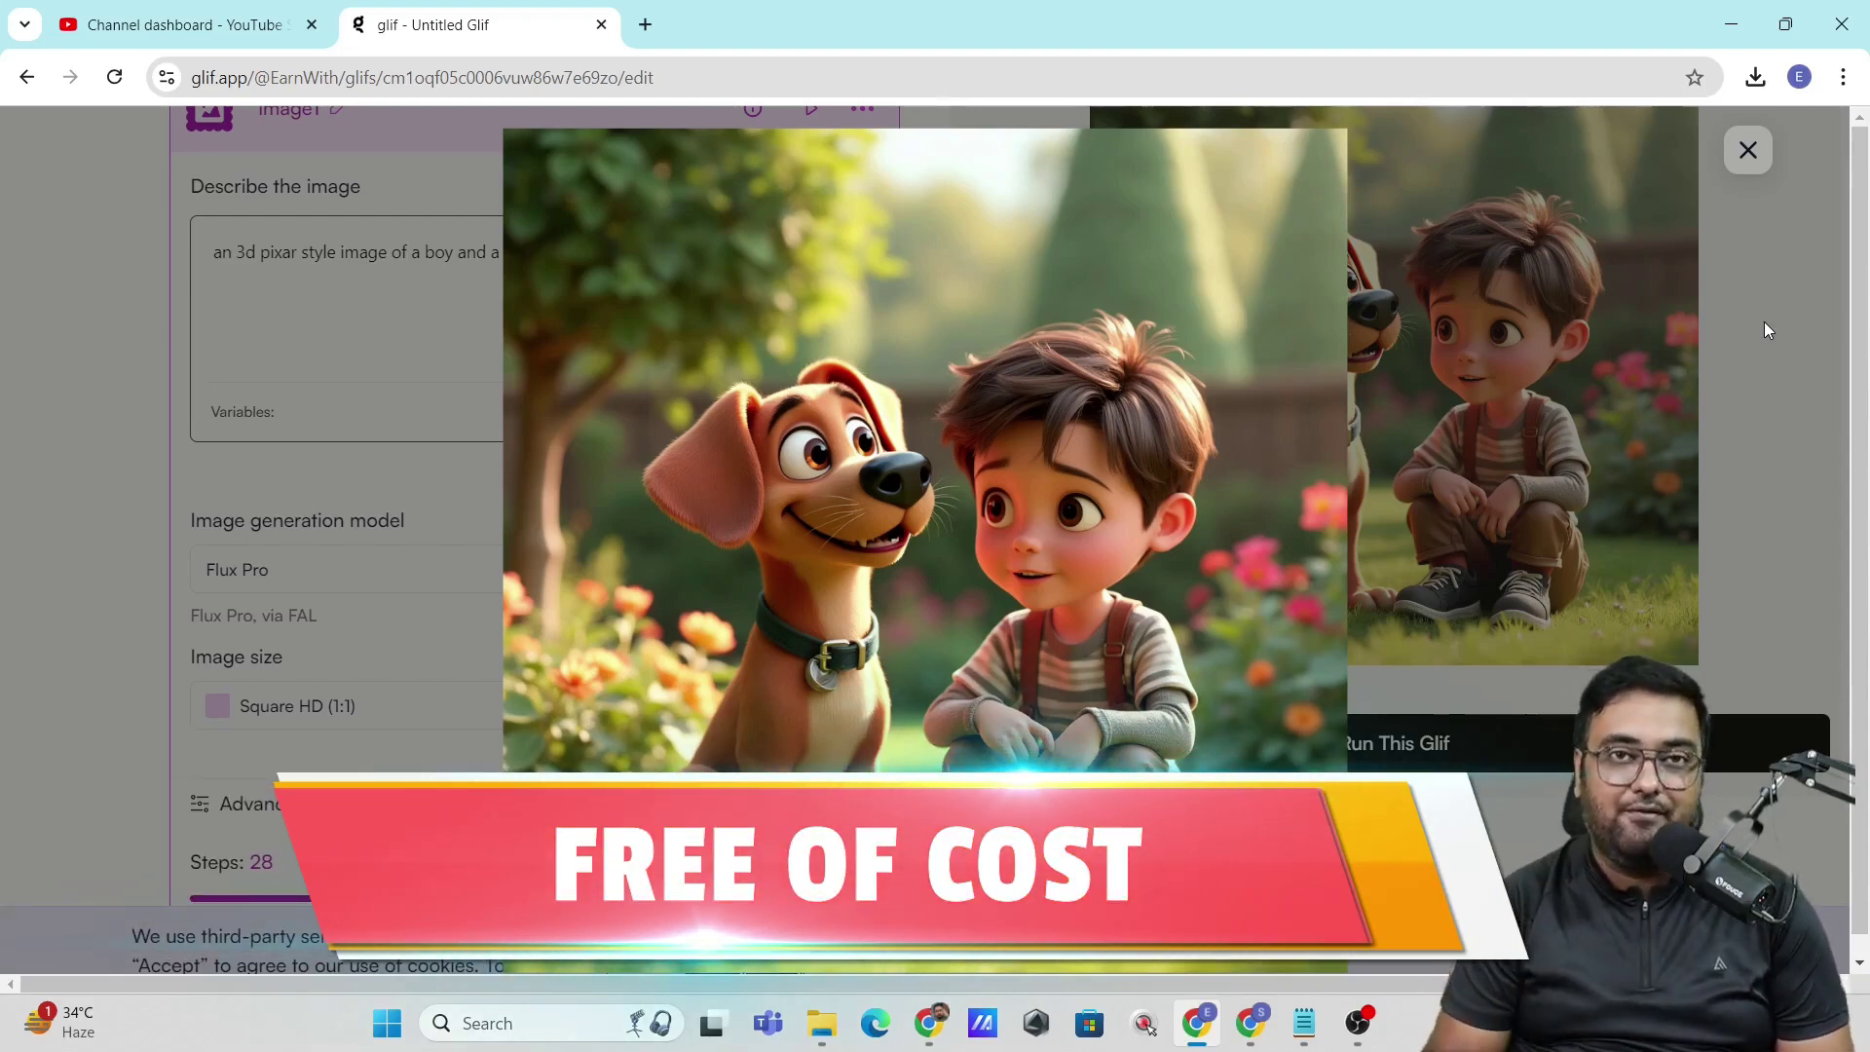
Close the enlarged Pixar-style boy-and-dog image to return to the builder.
click(1756, 158)
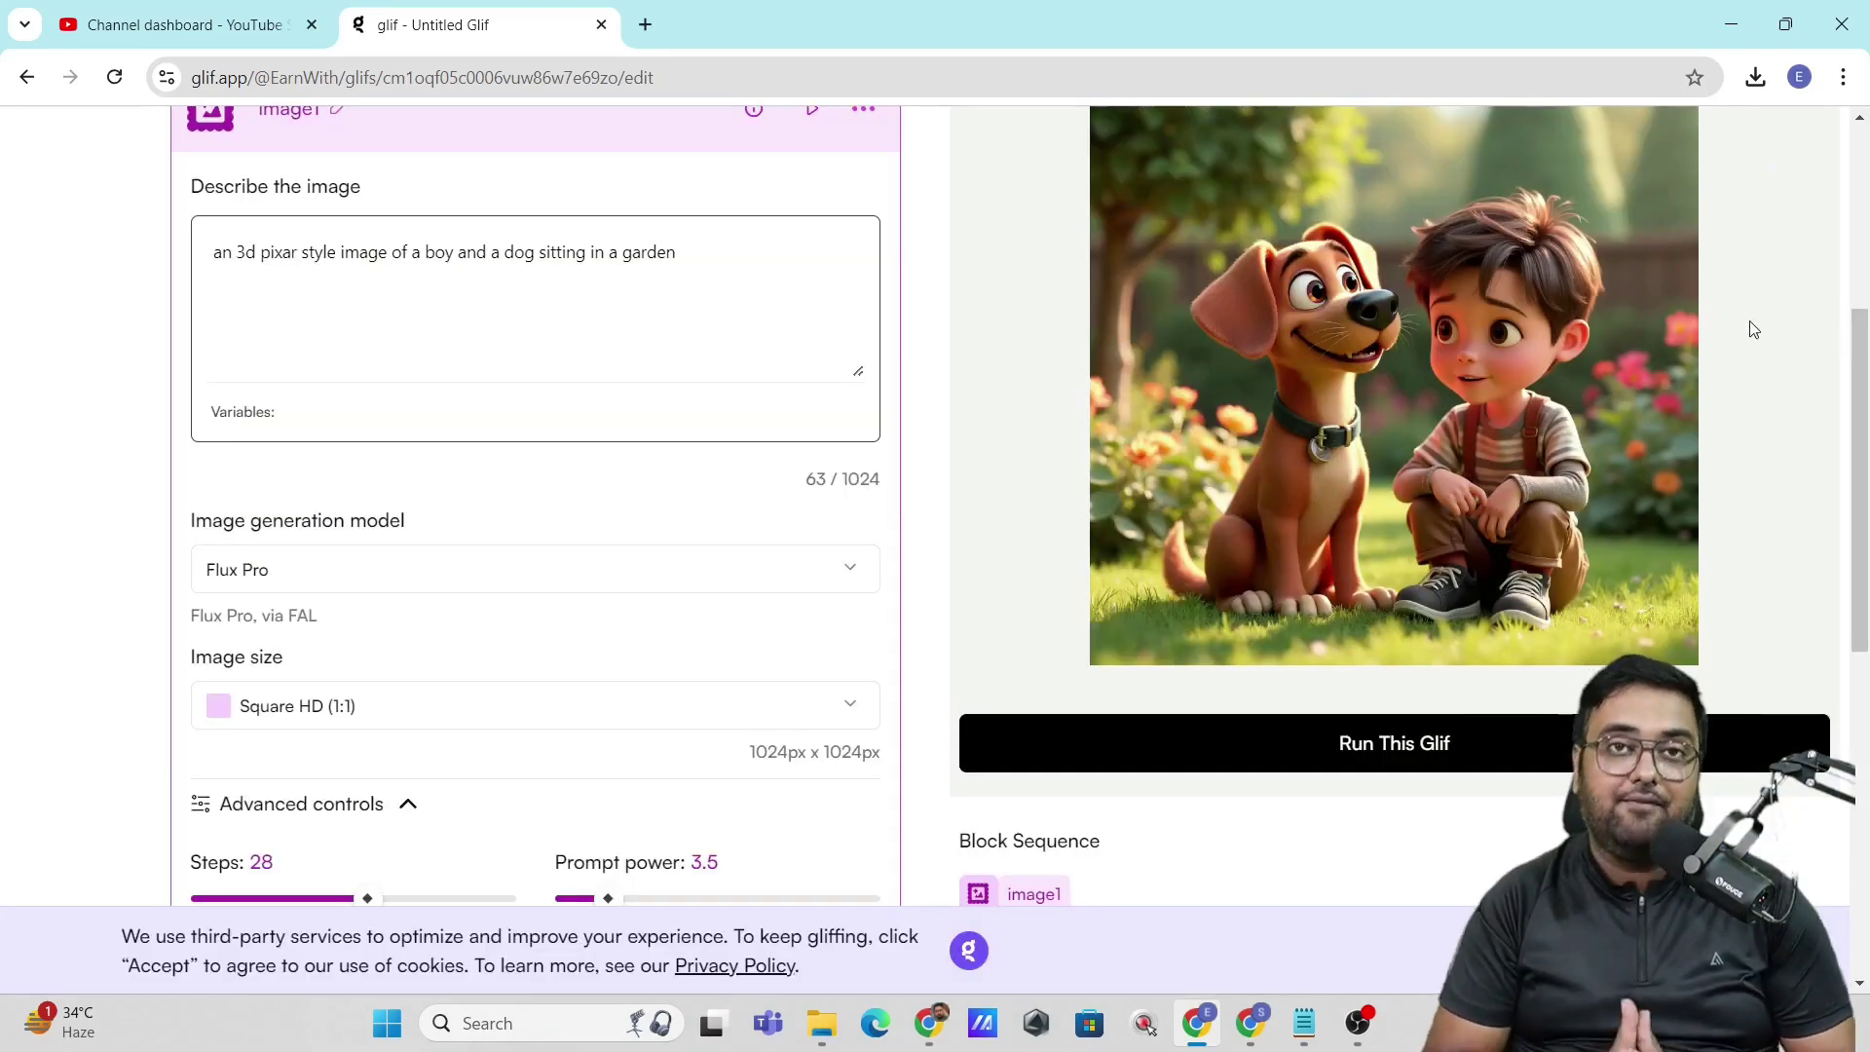